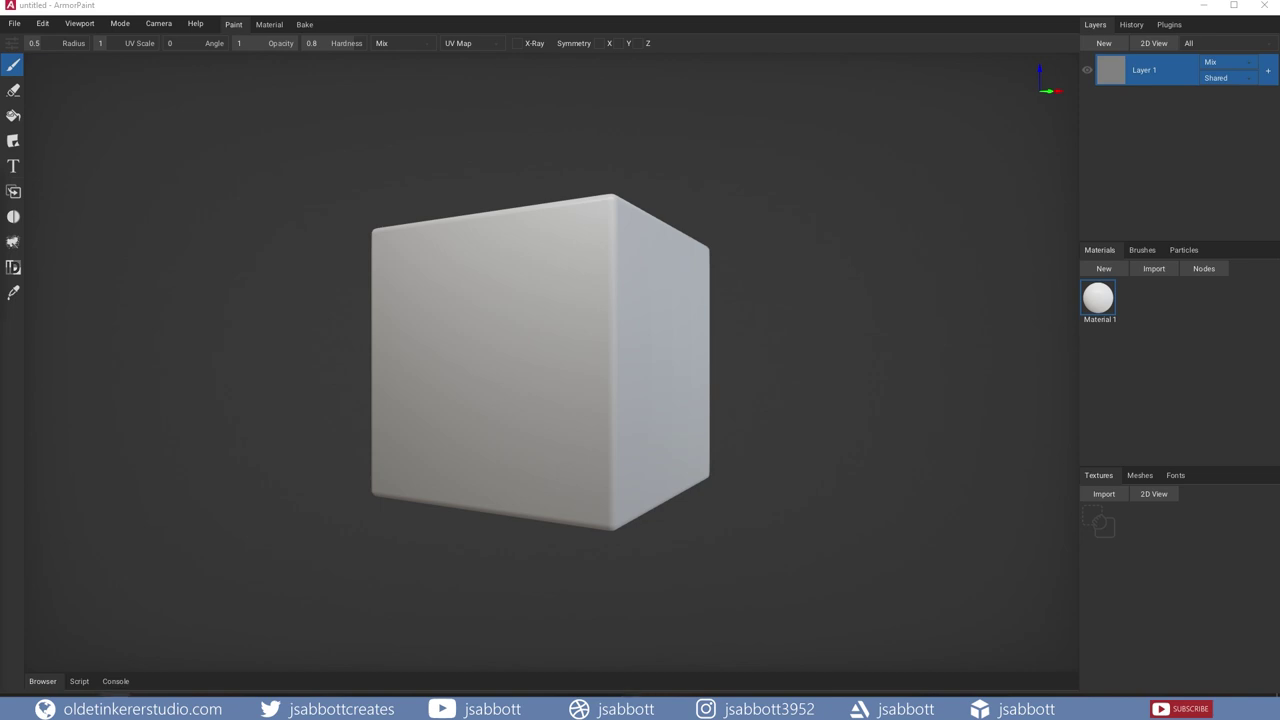
- Import the stone door mesh with frame, steps and ring knocker, then inspect it from around
left_click_drag(100, 311, 454, 361)
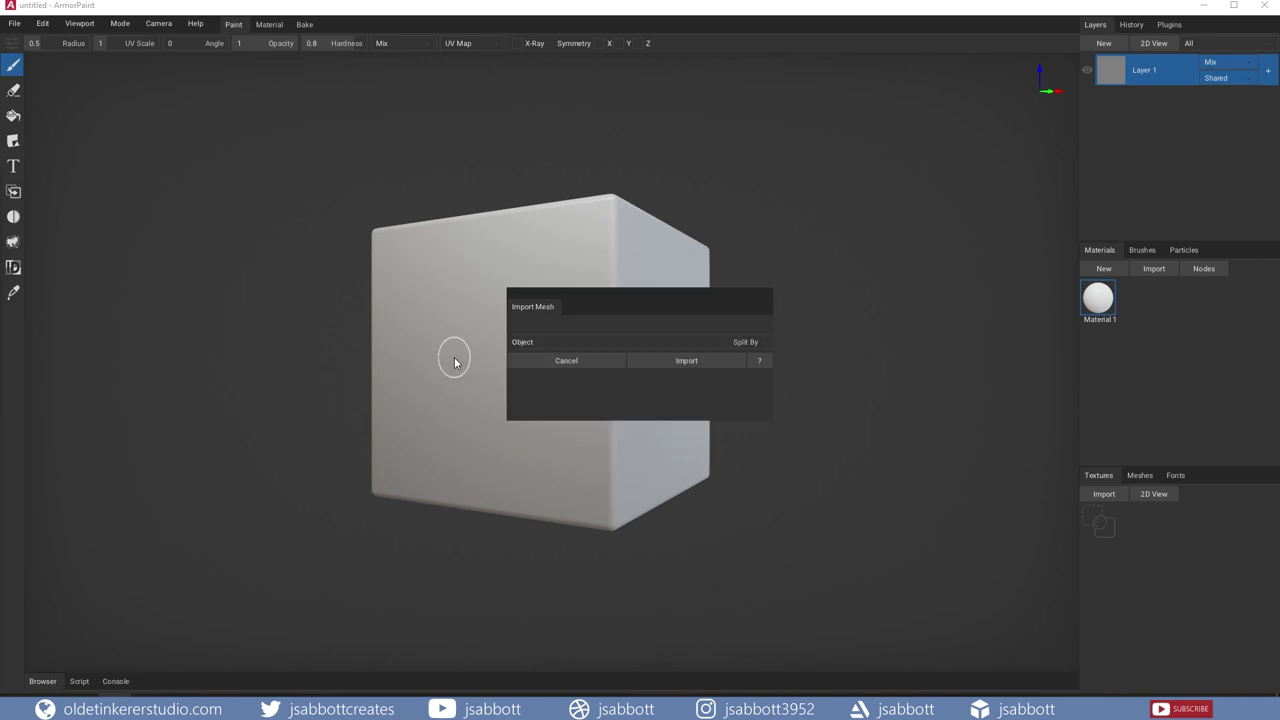
left_click(682, 361)
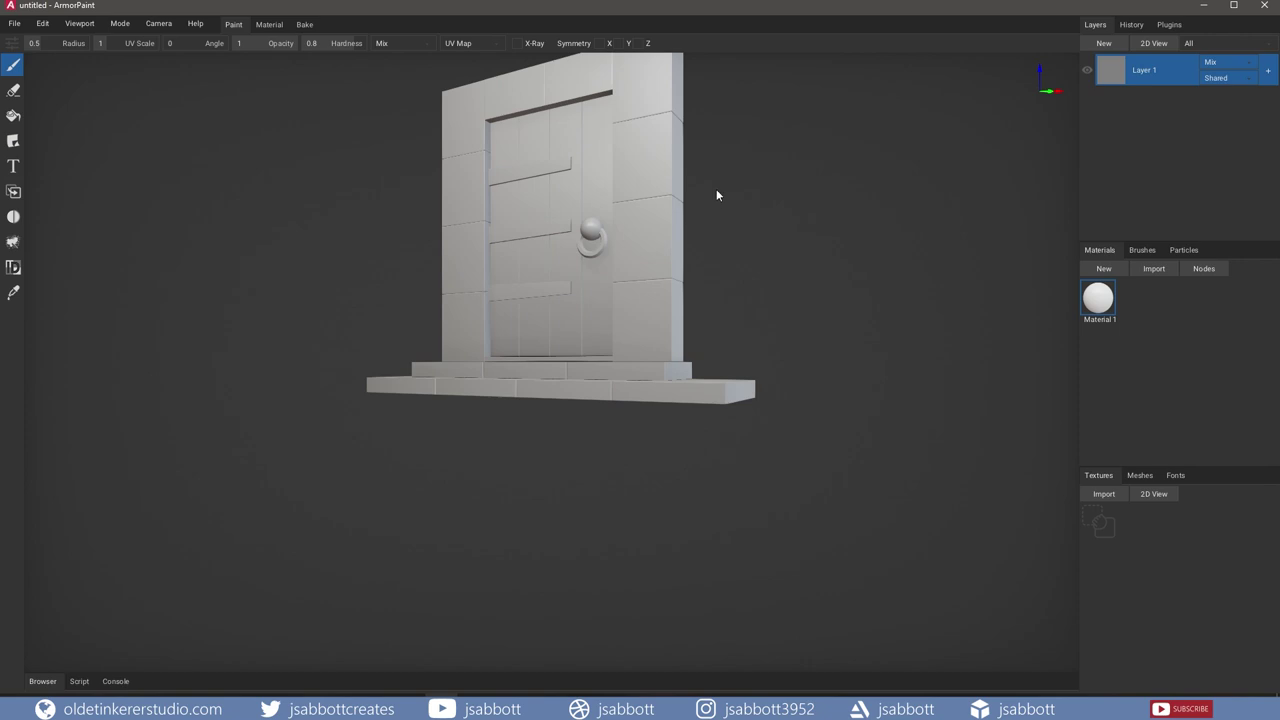
scroll(716, 192, "down", 4)
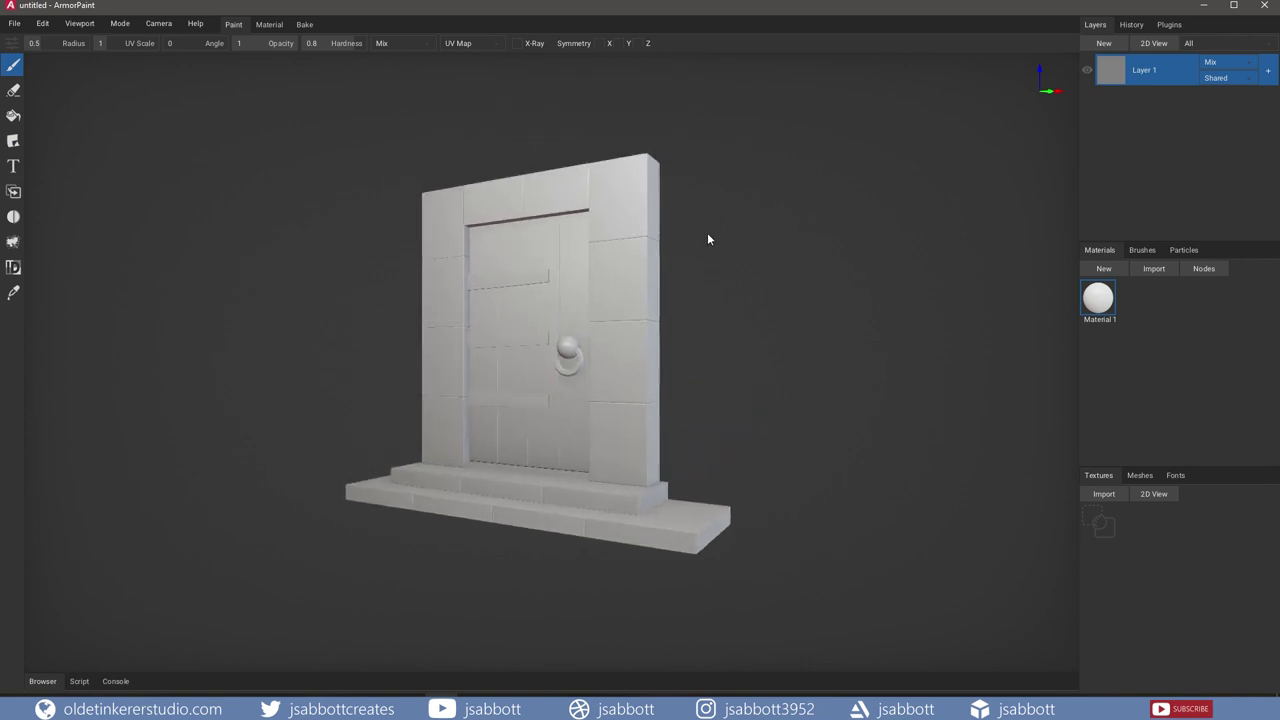
mouse_move(708, 240)
right_mouse_down()
mouse_move(820, 234)
mouse_move(704, 246)
right_mouse_up()
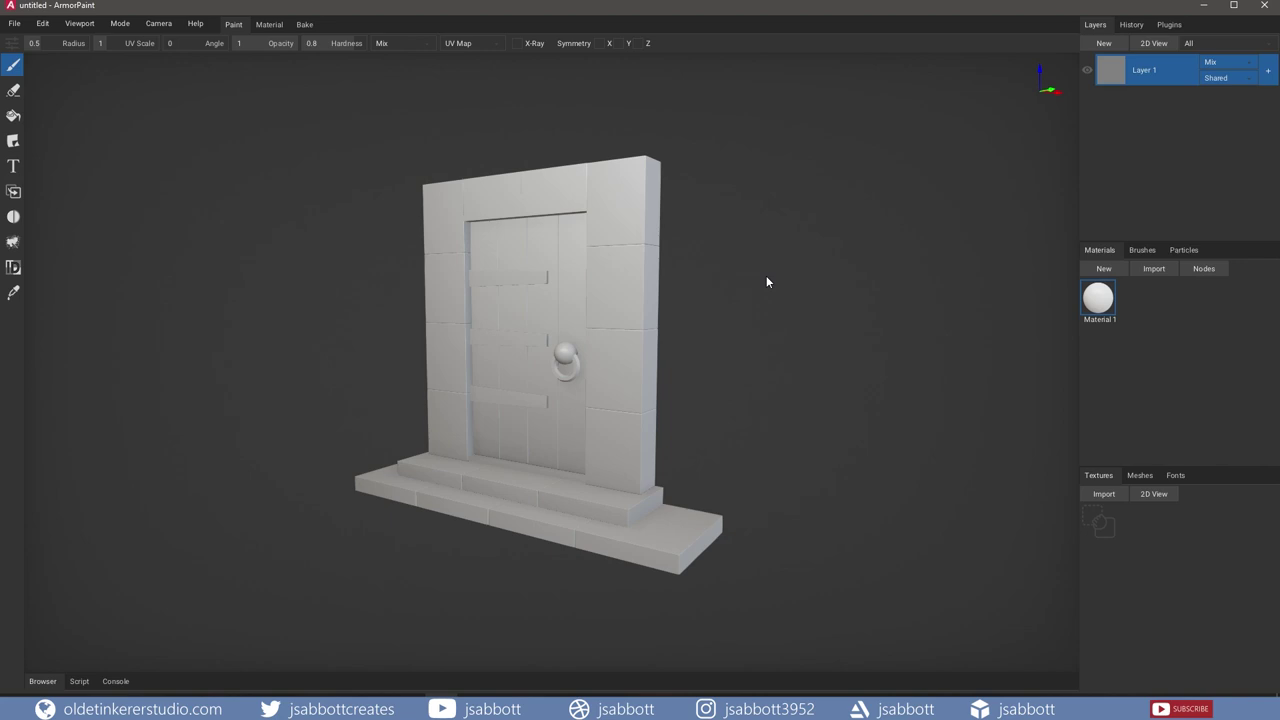
scroll(767, 282, "up", 3)
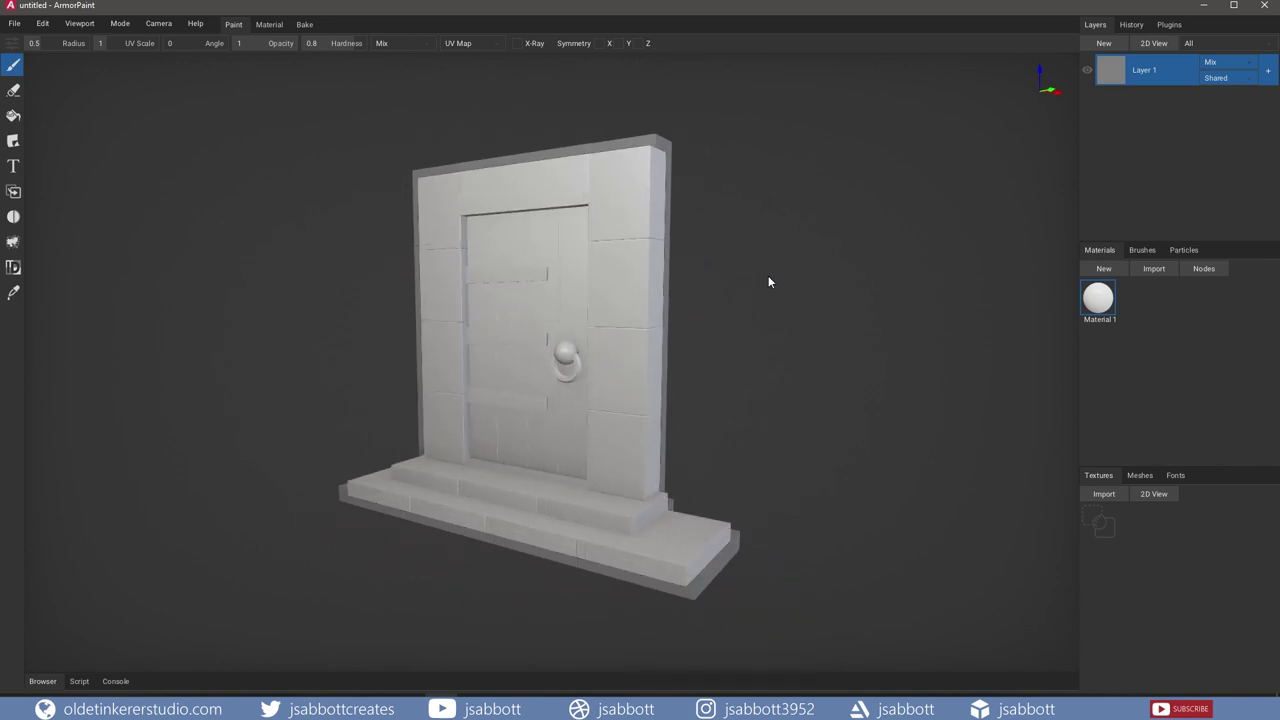
scroll(768, 282, "up", 2)
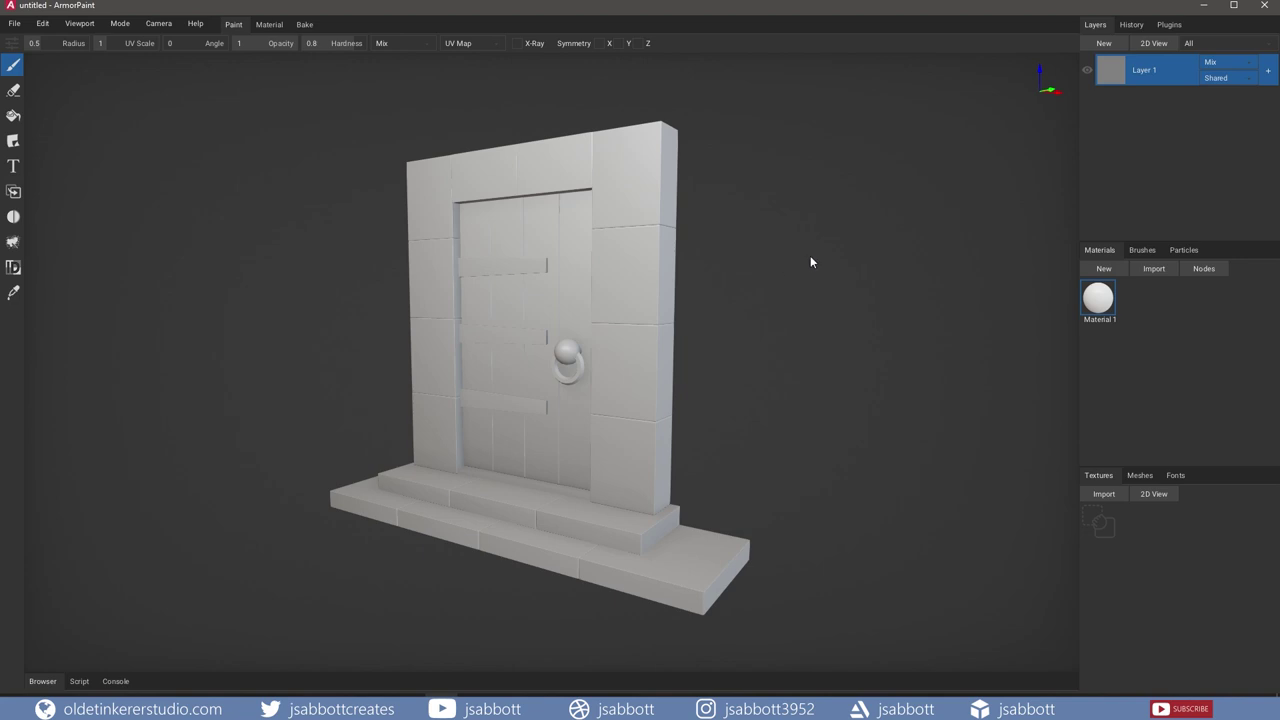
mouse_move(820, 259)
middle_mouse_down("shift")
mouse_move(455, 258)
mouse_move(779, 264)
middle_mouse_up("shift")
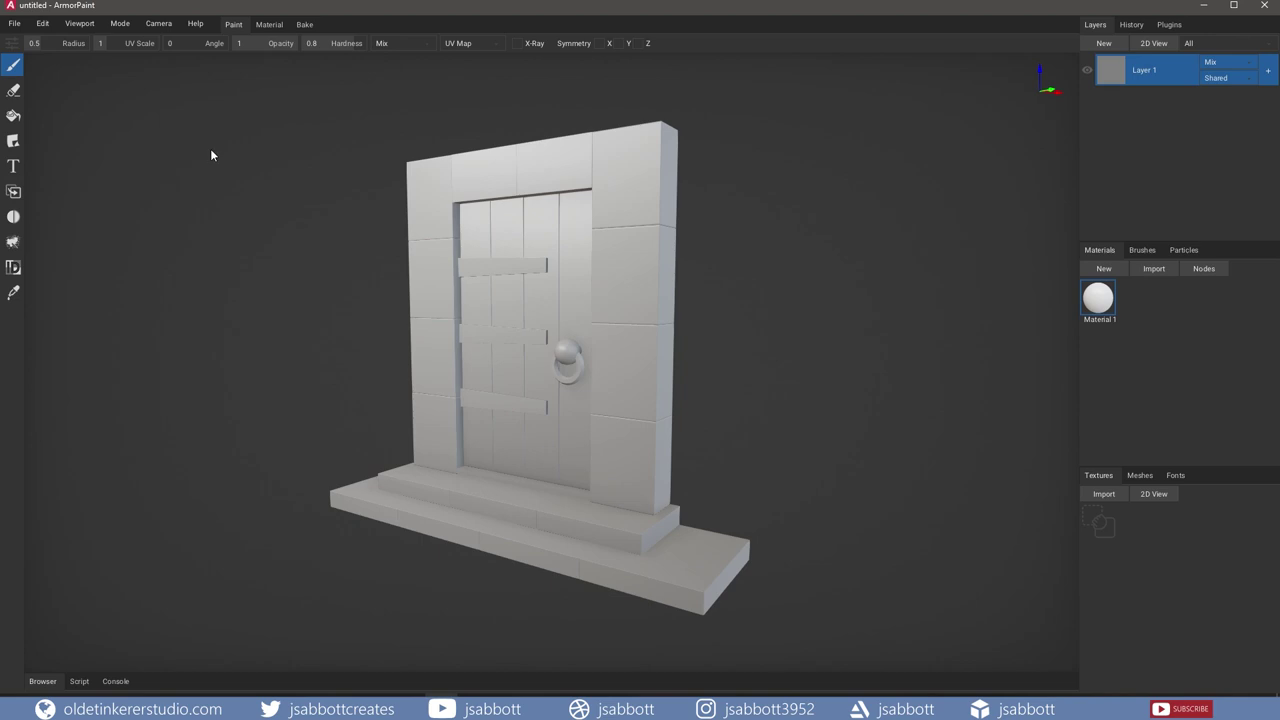
left_click(80, 24)
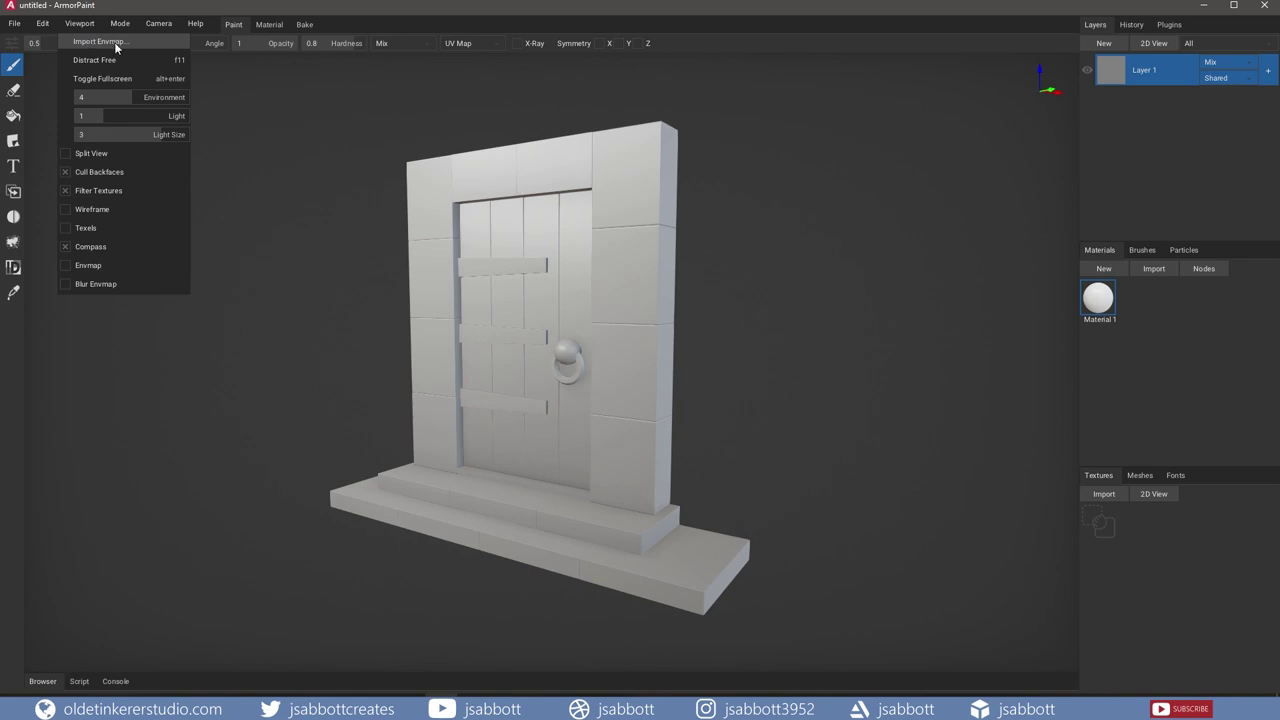
left_click(289, 197)
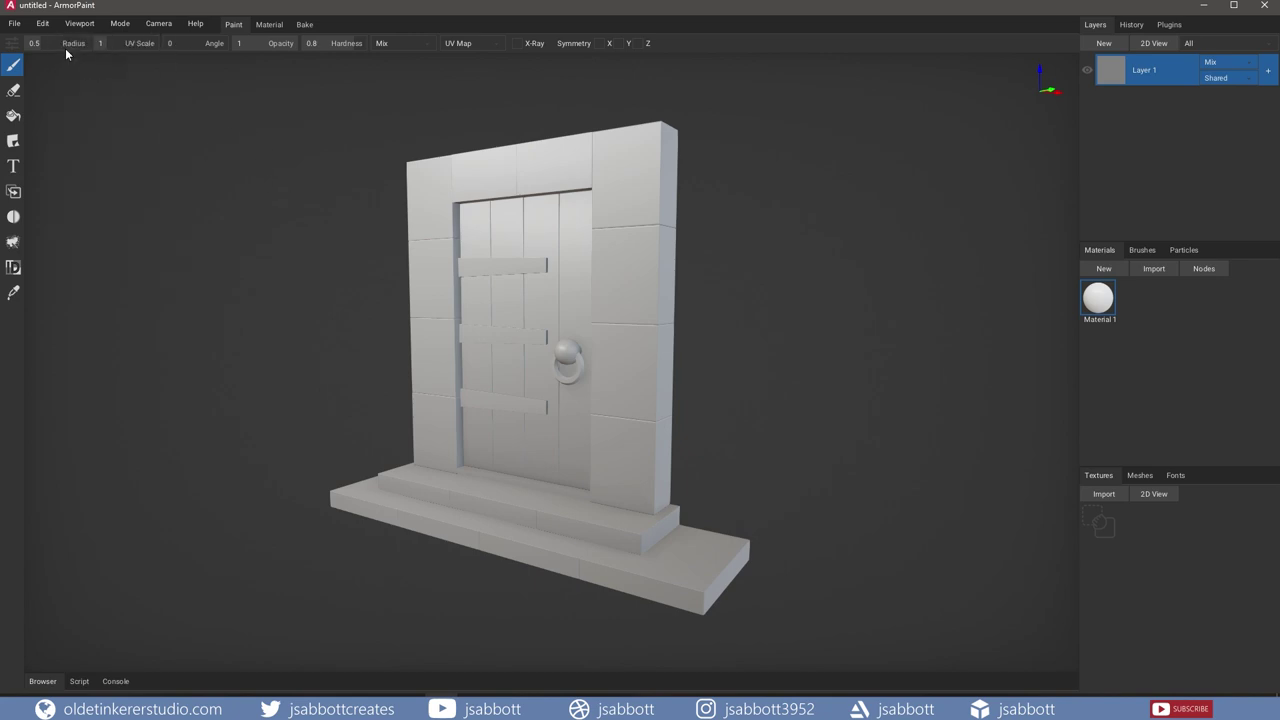
left_click(42, 23)
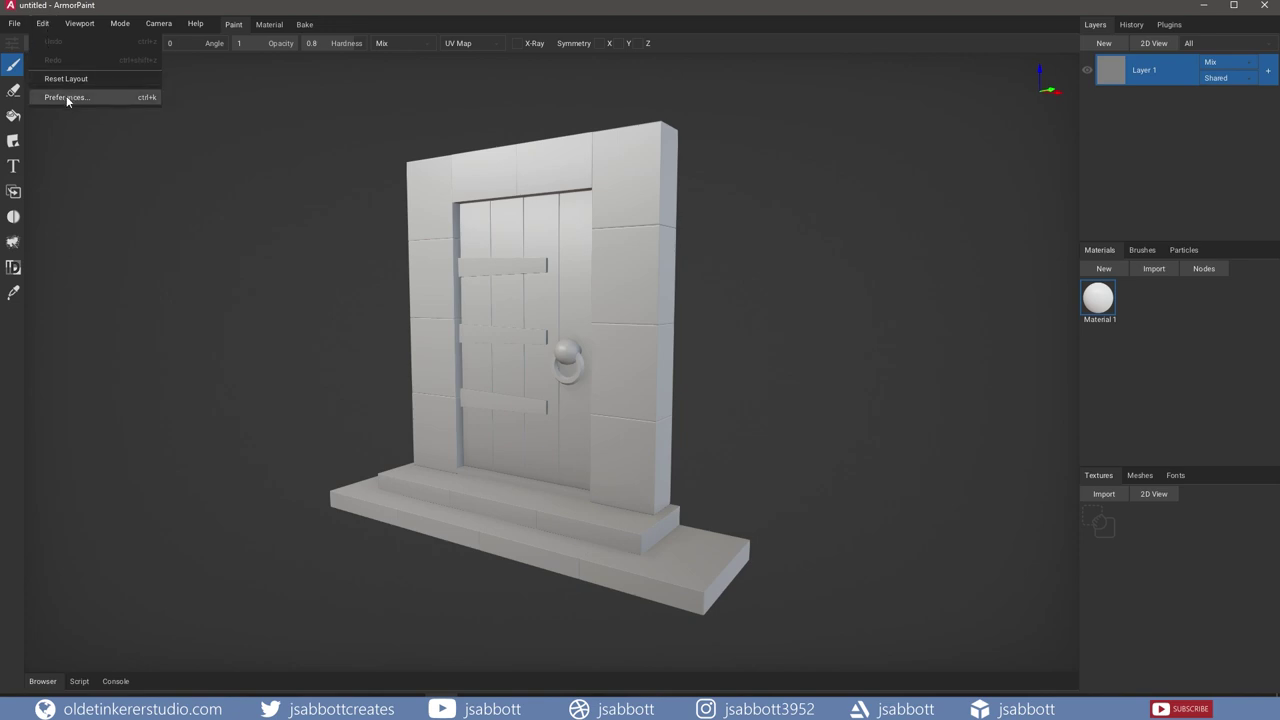
left_click(66, 97)
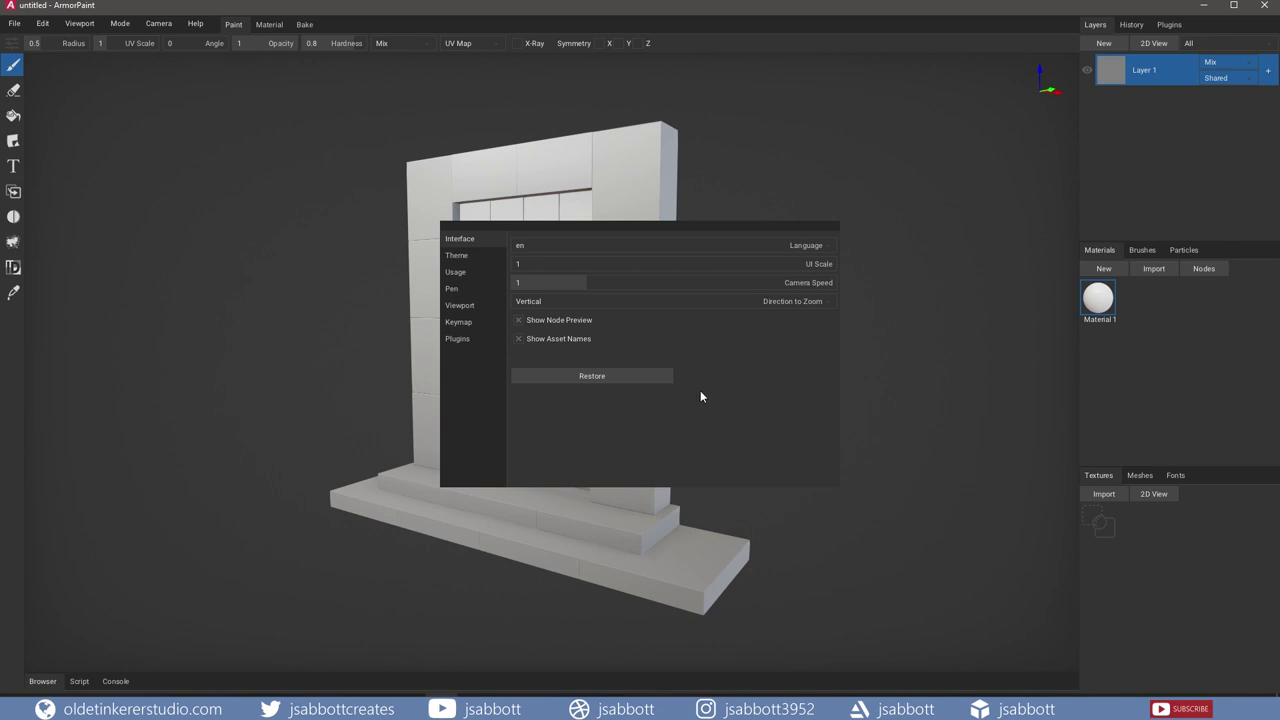
left_click(328, 341)
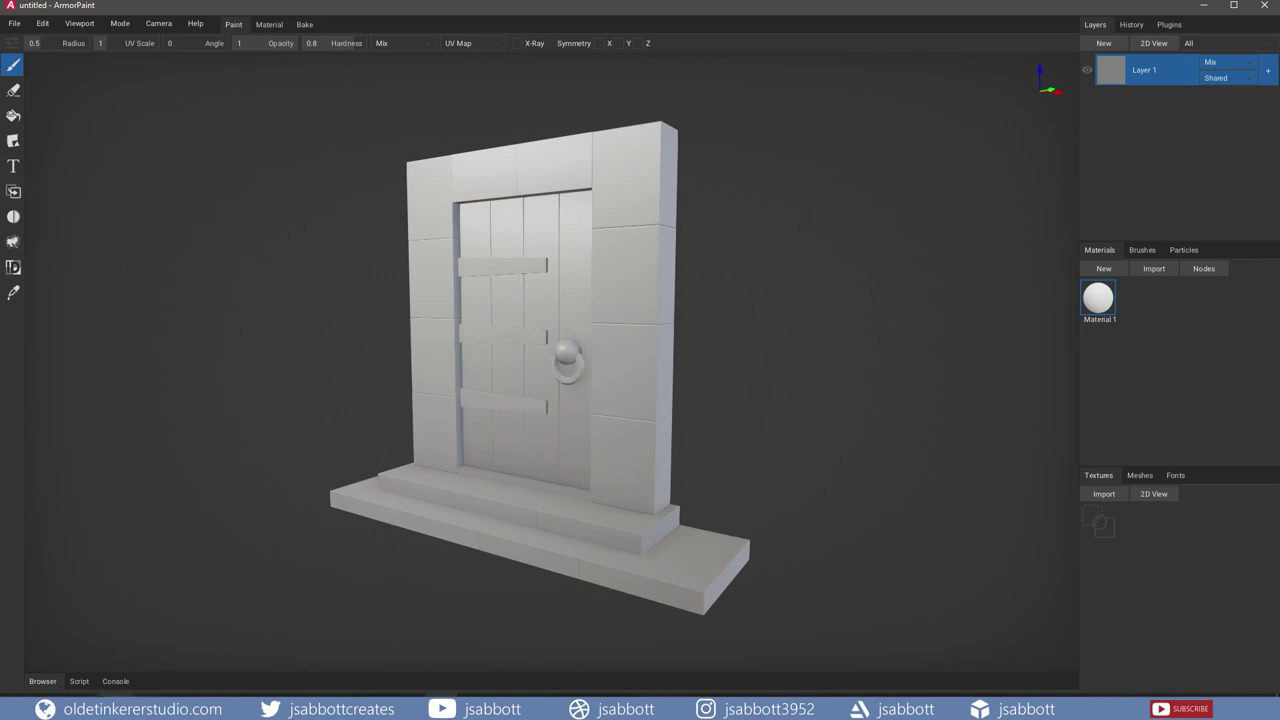
left_click(115, 705)
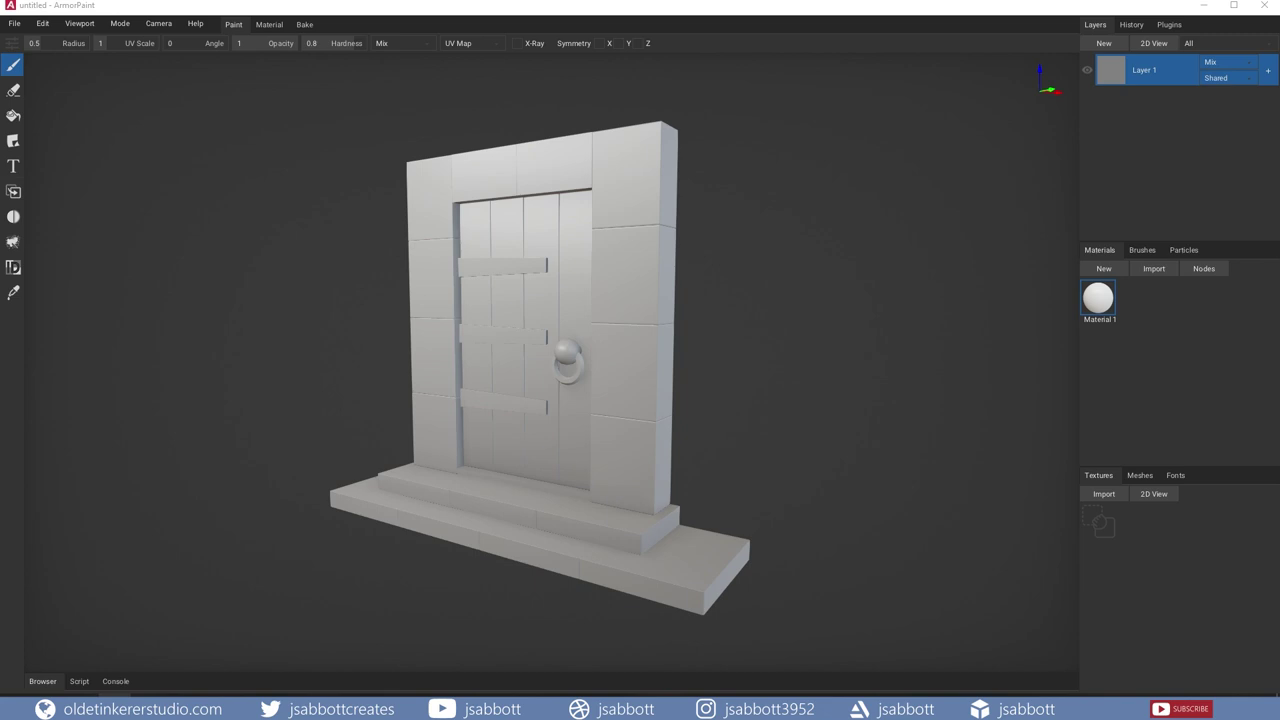
- Add the ten texture maps to the library and save the project as getting-started-jan2021
left_click_drag(106, 423, 1144, 526)
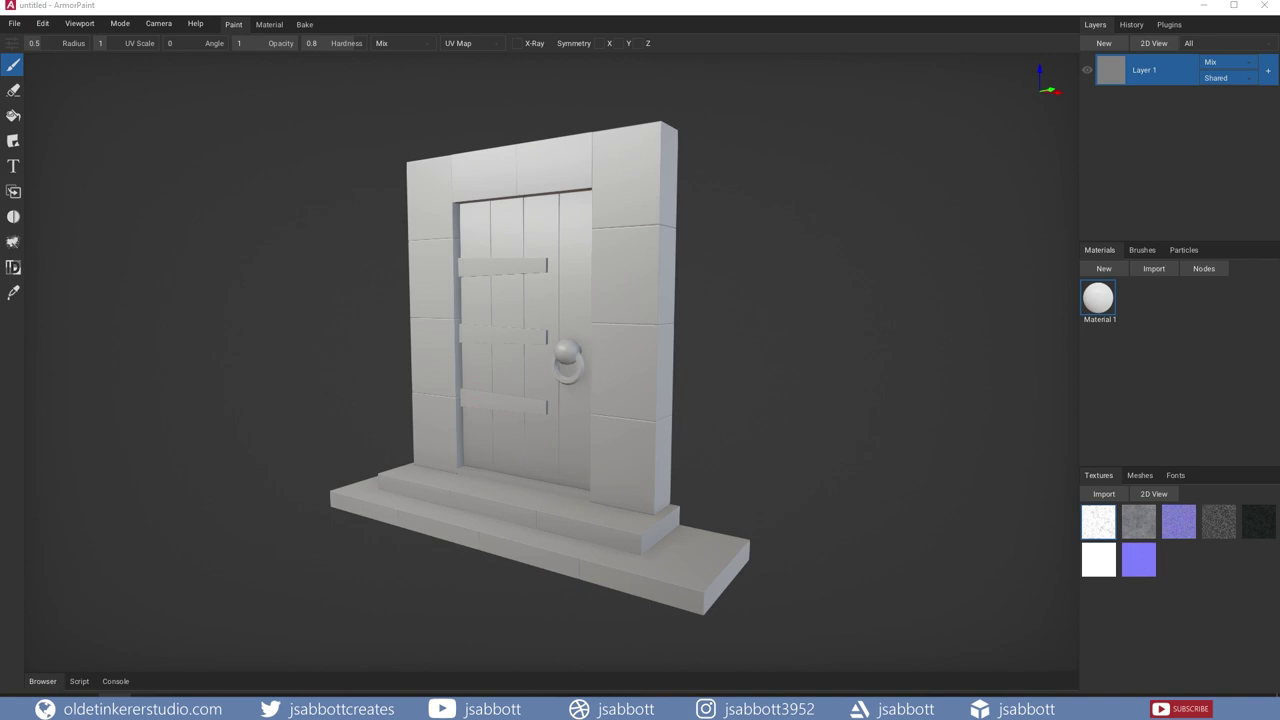
left_click_drag(105, 376, 1158, 612)
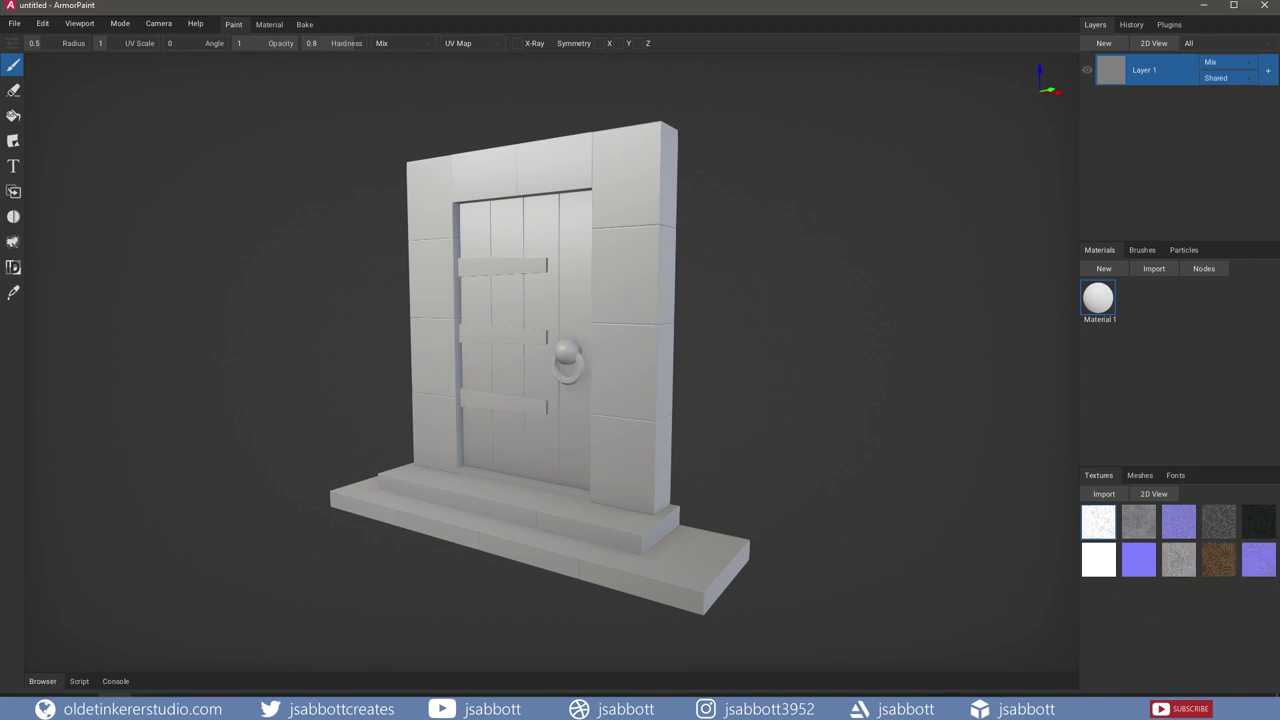
left_click(14, 23)
left_click(40, 119)
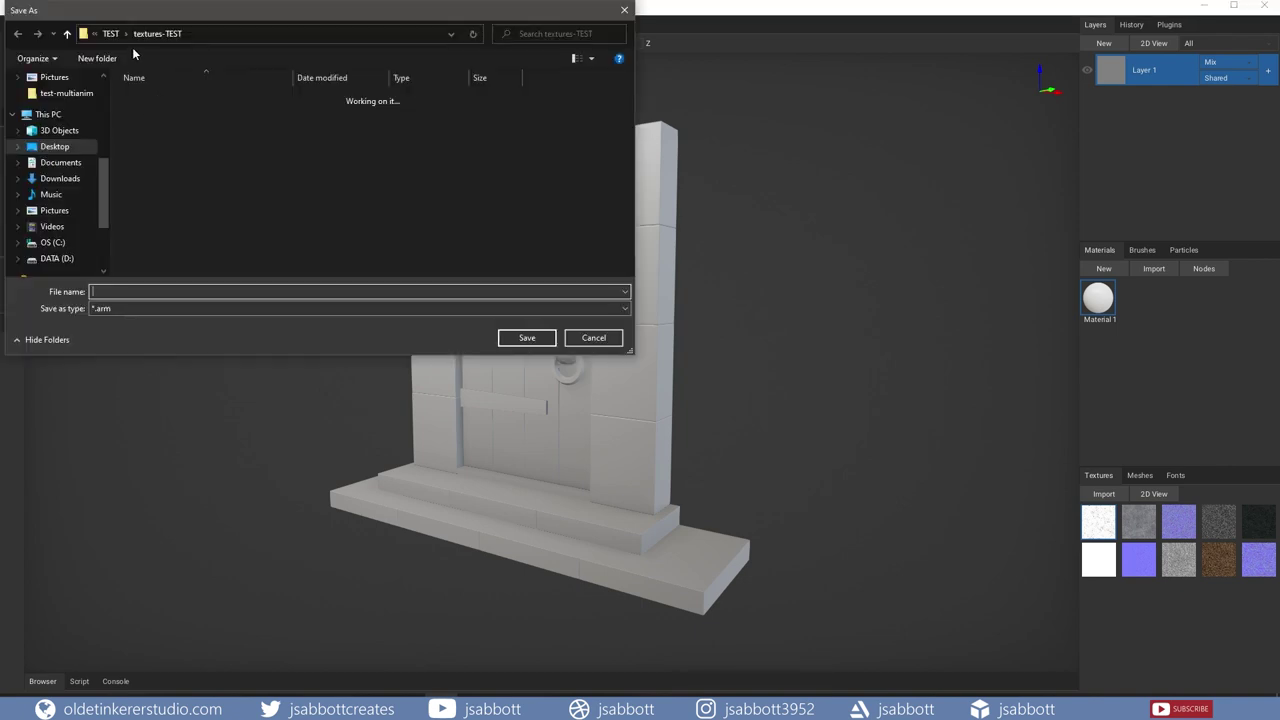
left_click(228, 34)
type("getting-")
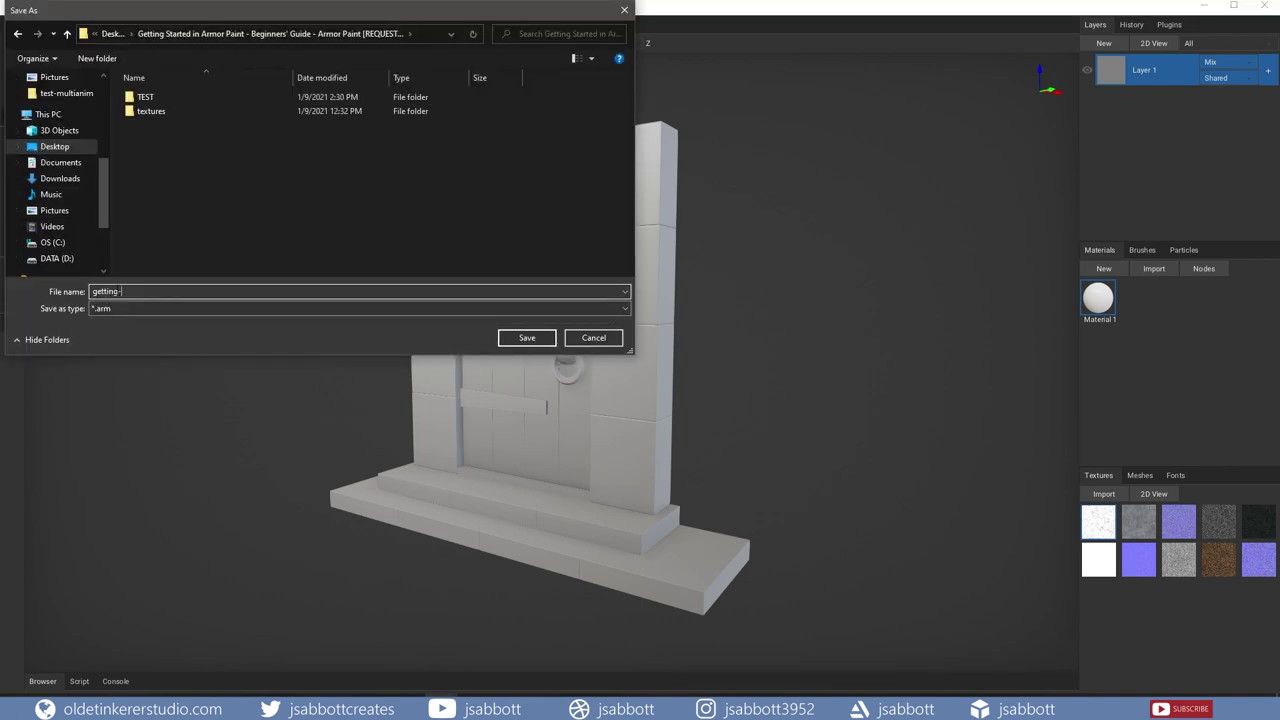
type("started-jan2021")
left_click(527, 338)
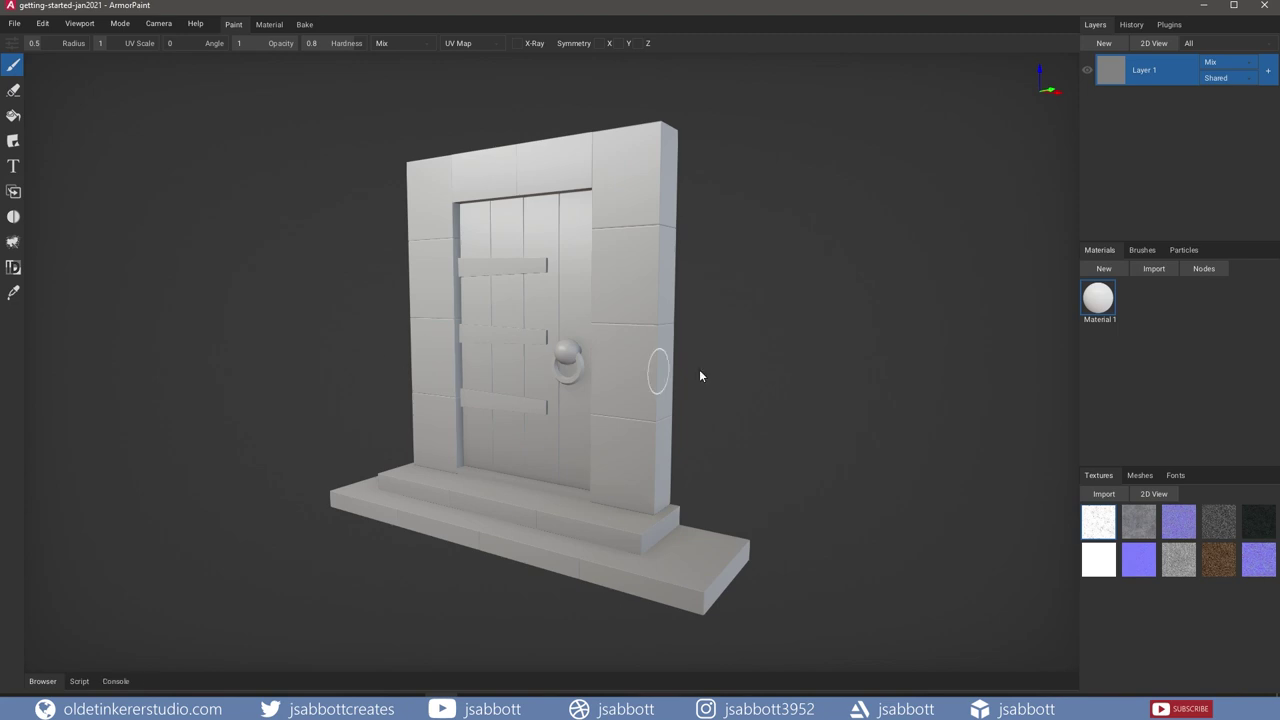
- Rename Material 1 to concrete and delete the RGB colour node from its graph
double_click(1100, 308)
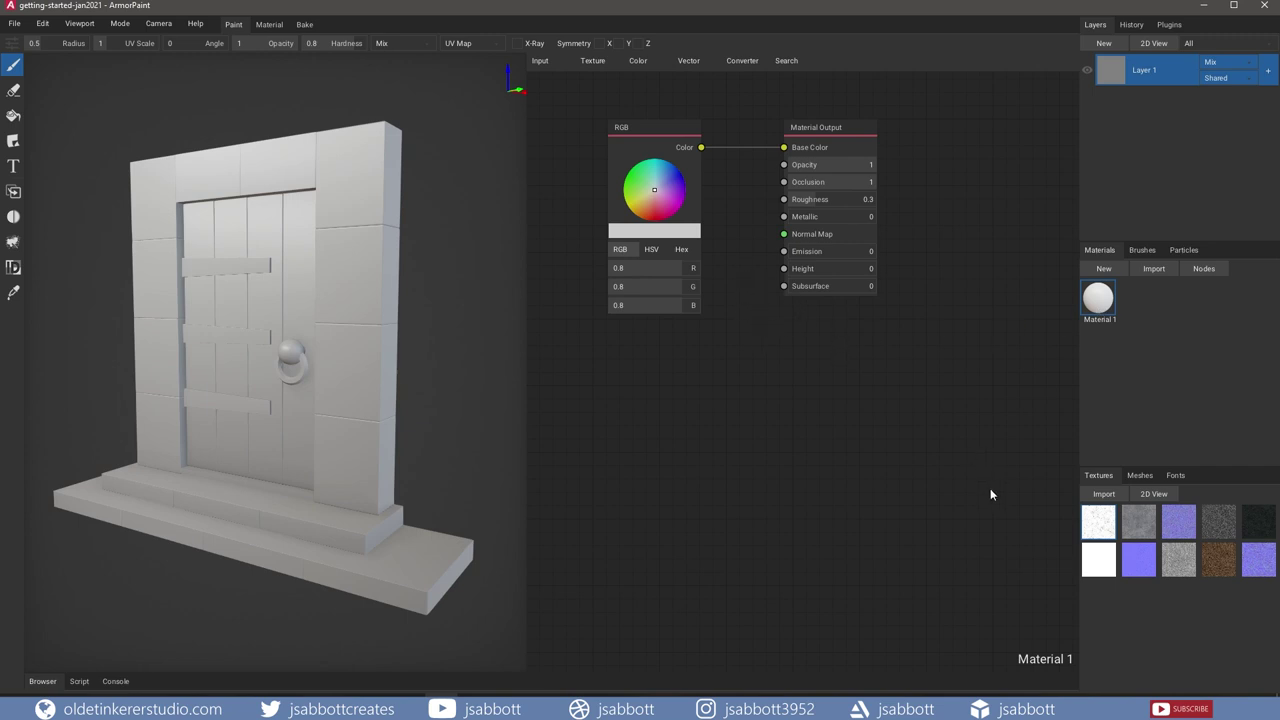
left_click(1038, 660)
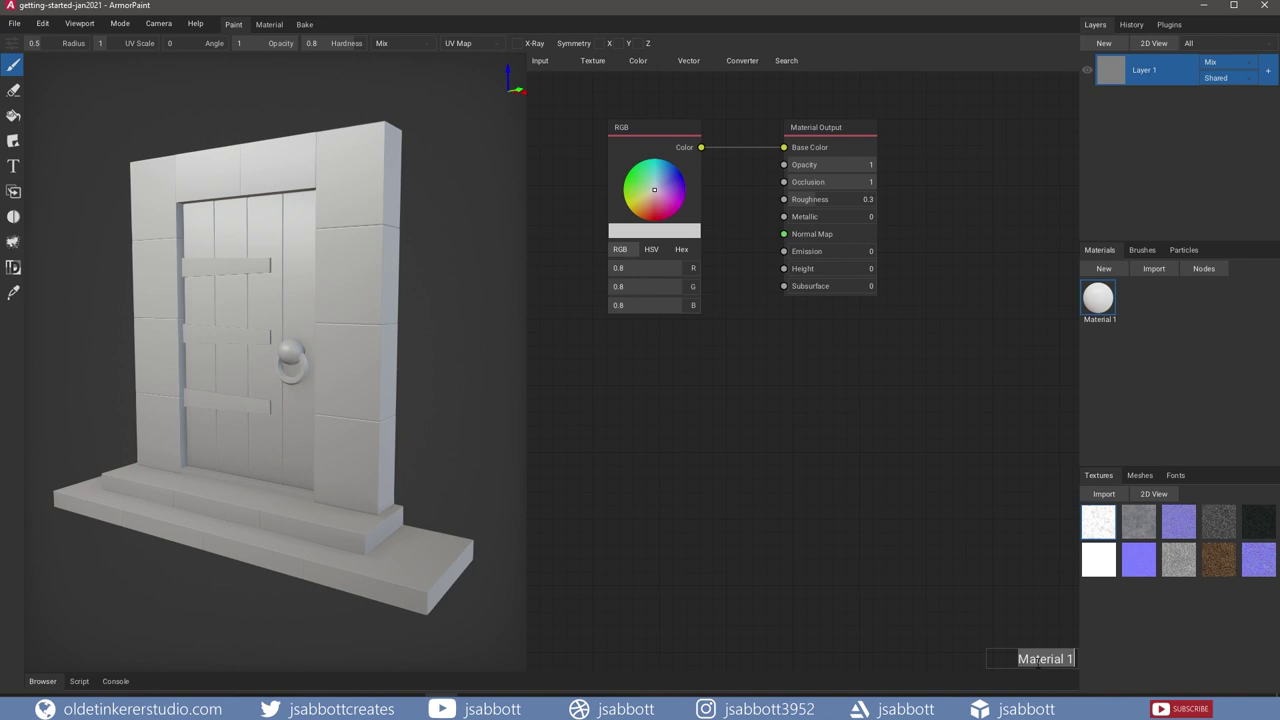
type("concrete")
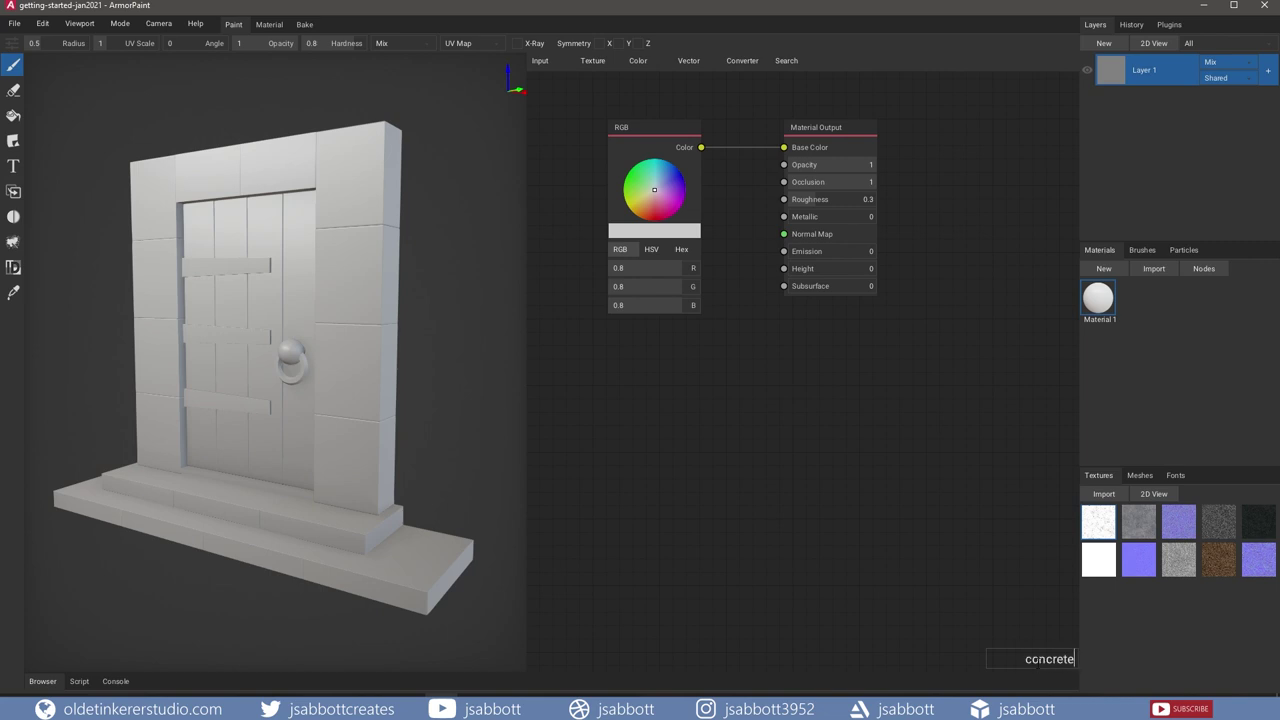
key("Return")
left_click(662, 128)
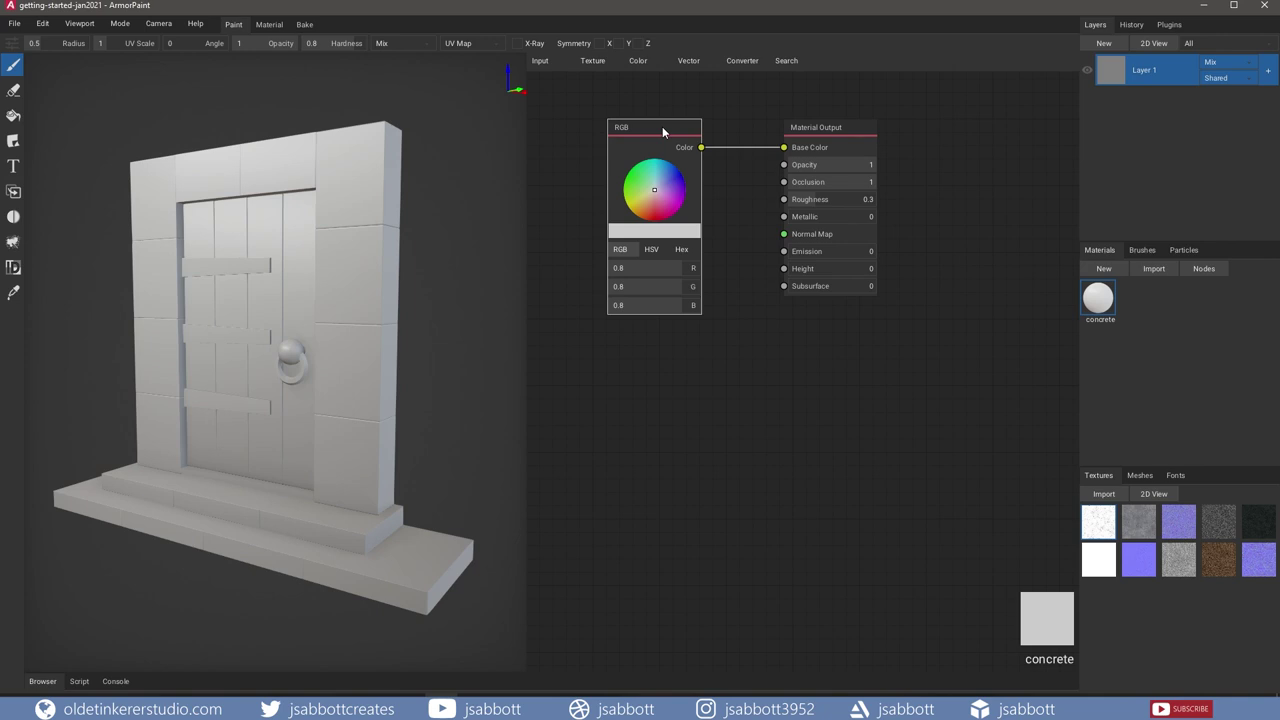
key("Delete")
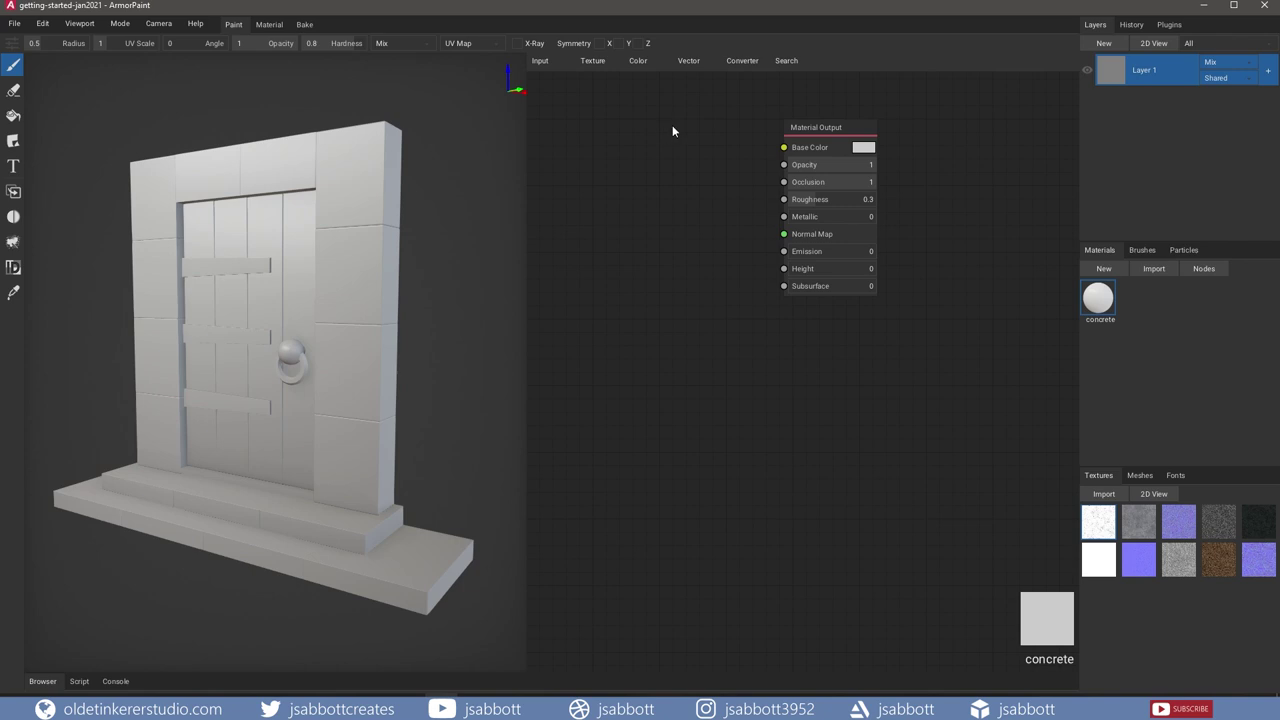
- Add Concrete020_2K Color, Roughness and Normal image nodes feeding Base Color, Roughness and Normal Map
middle_click_drag(696, 418, 759, 560)
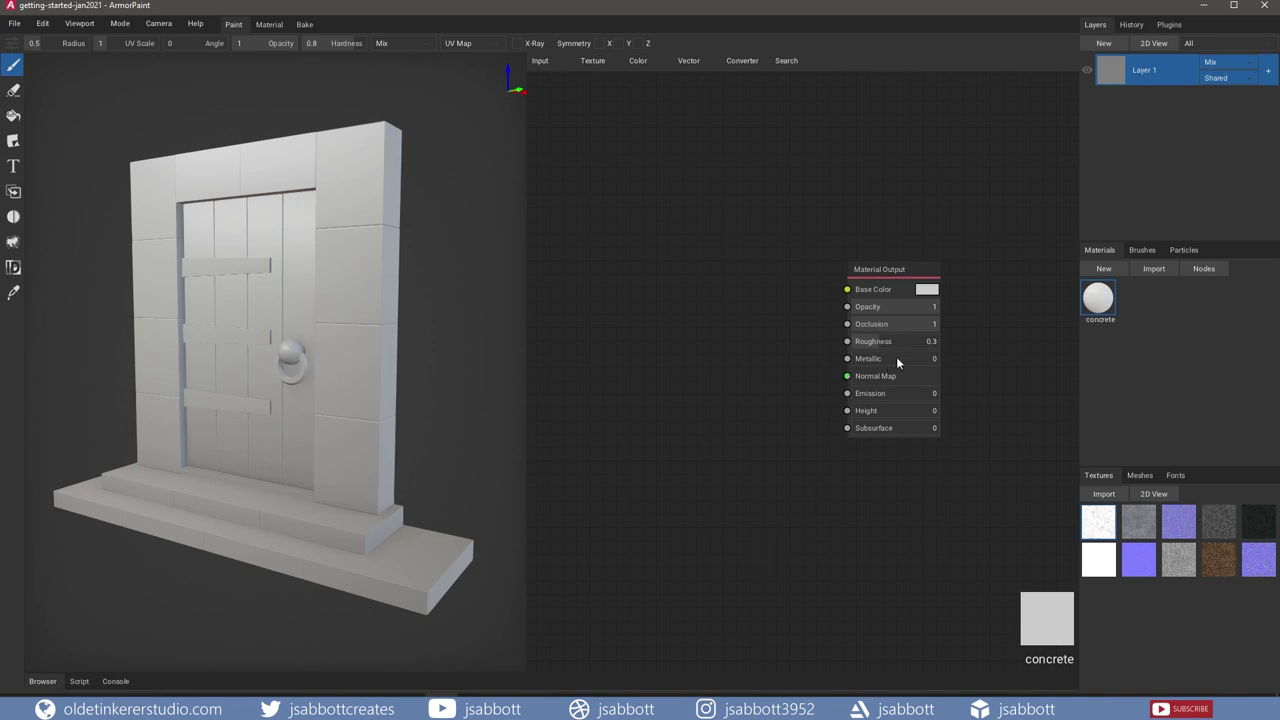
left_click_drag(1101, 524, 849, 347)
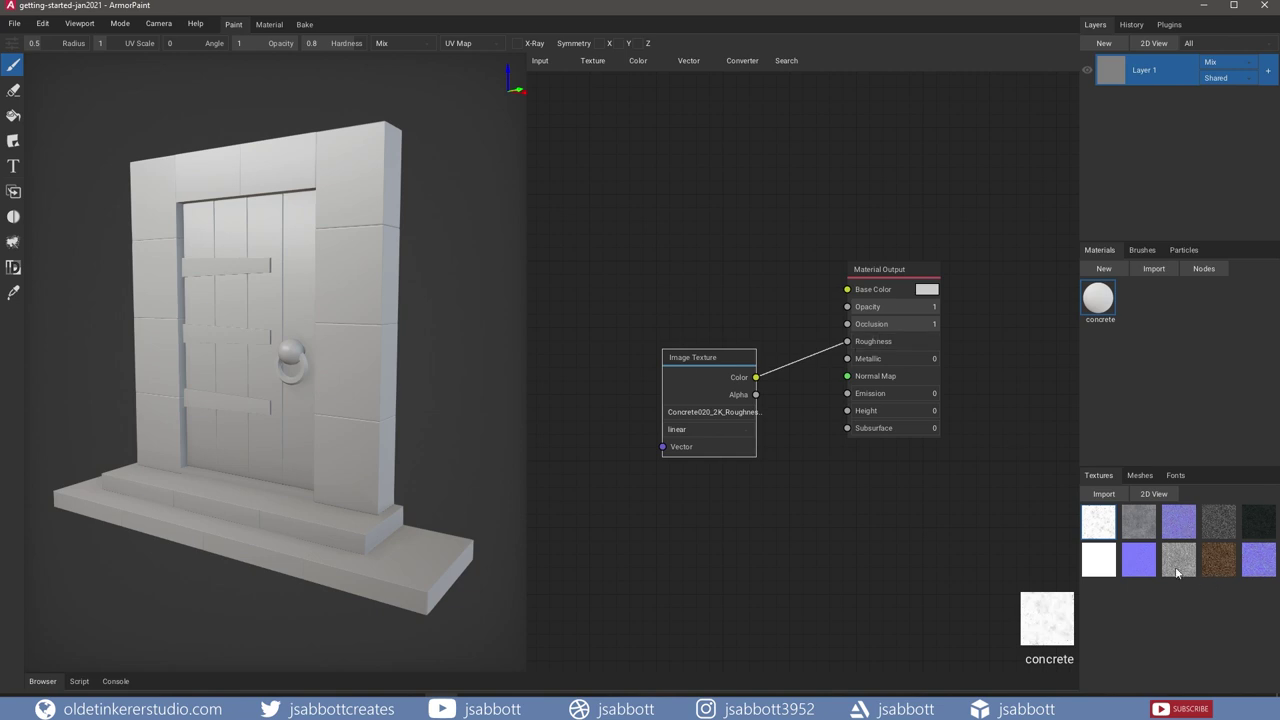
left_click_drag(1139, 523, 847, 289)
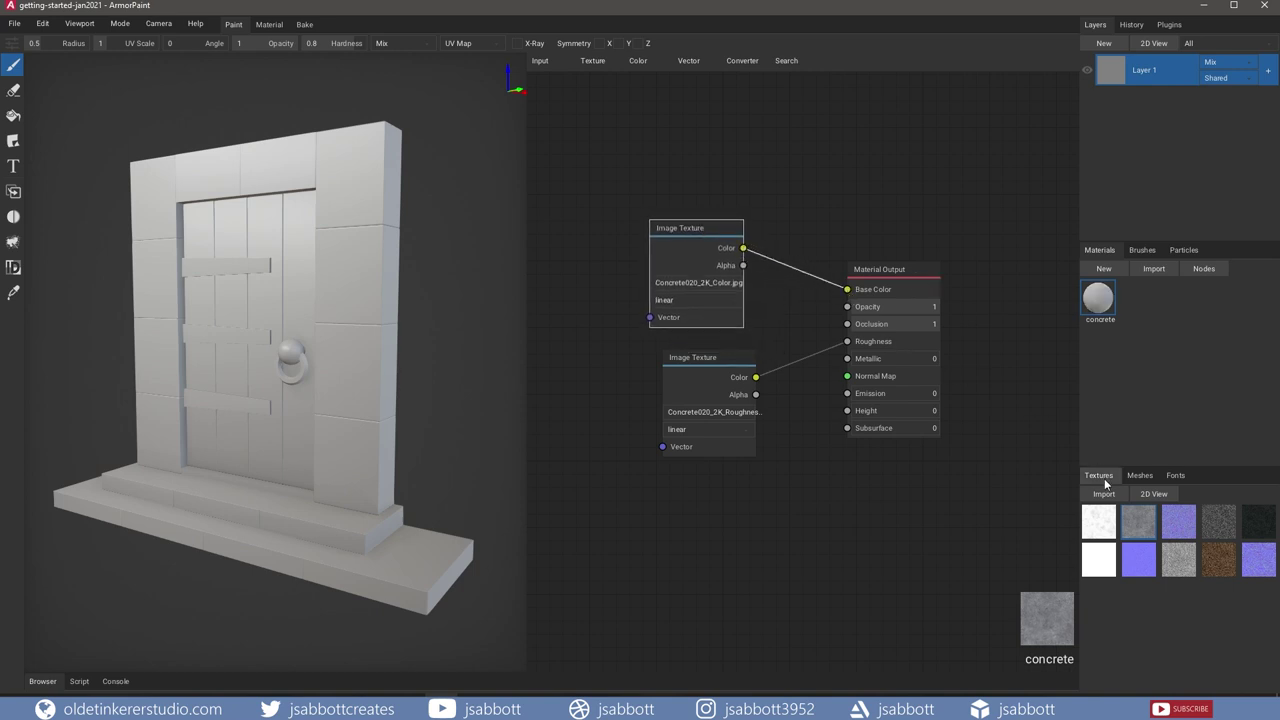
left_click_drag(1180, 525, 847, 376)
left_click_drag(728, 232, 741, 233)
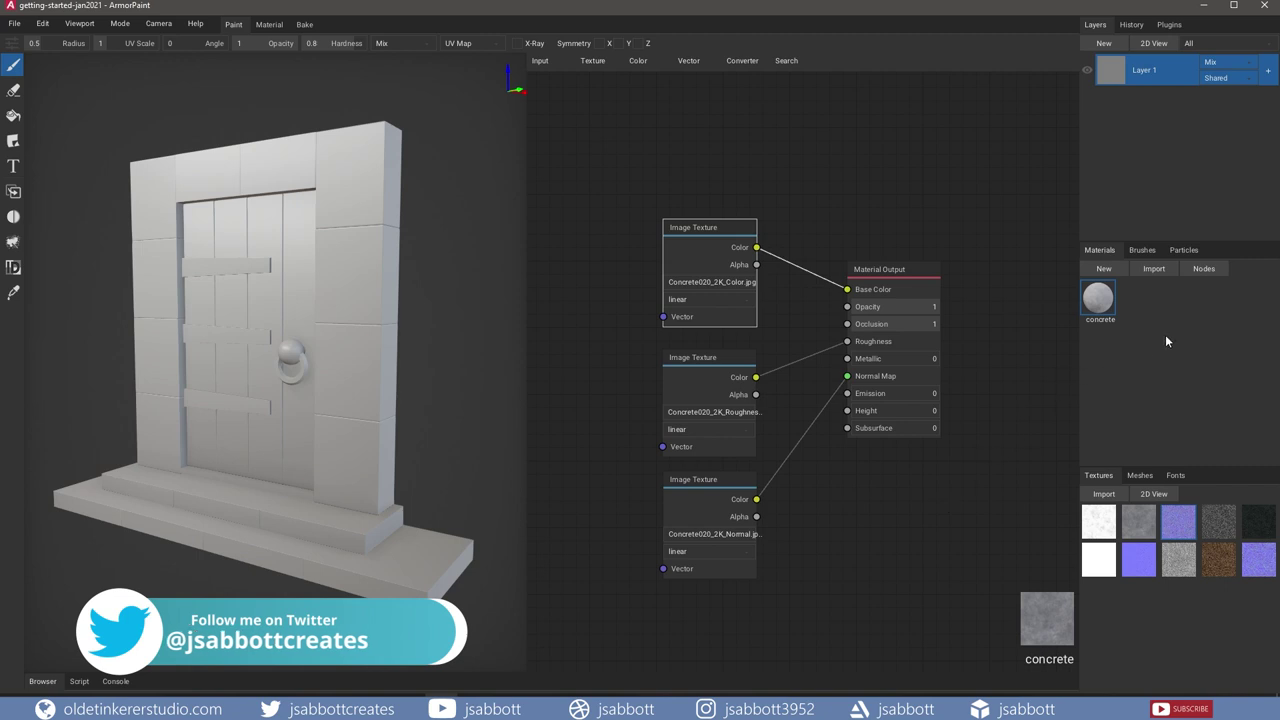
- Drop the concrete material onto the model as Layer 2 and limit it to door_frame_Cube
left_click_drag(1098, 298, 147, 318)
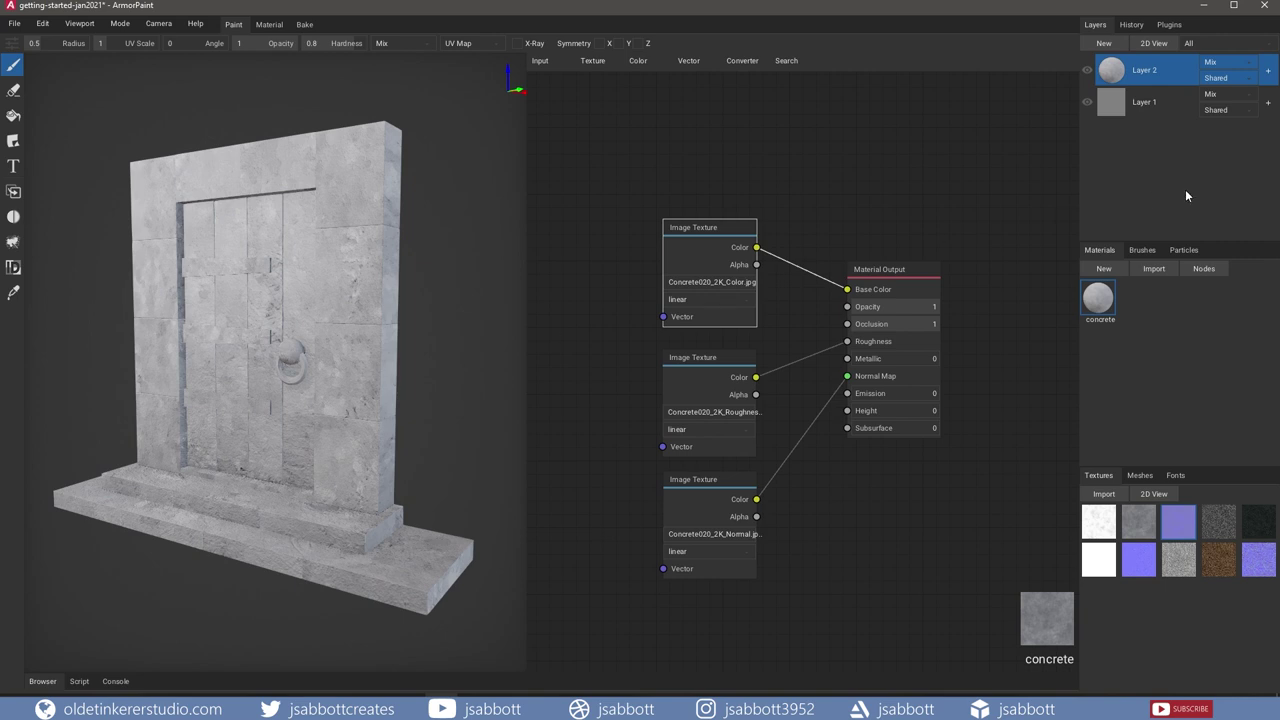
left_click(1239, 80)
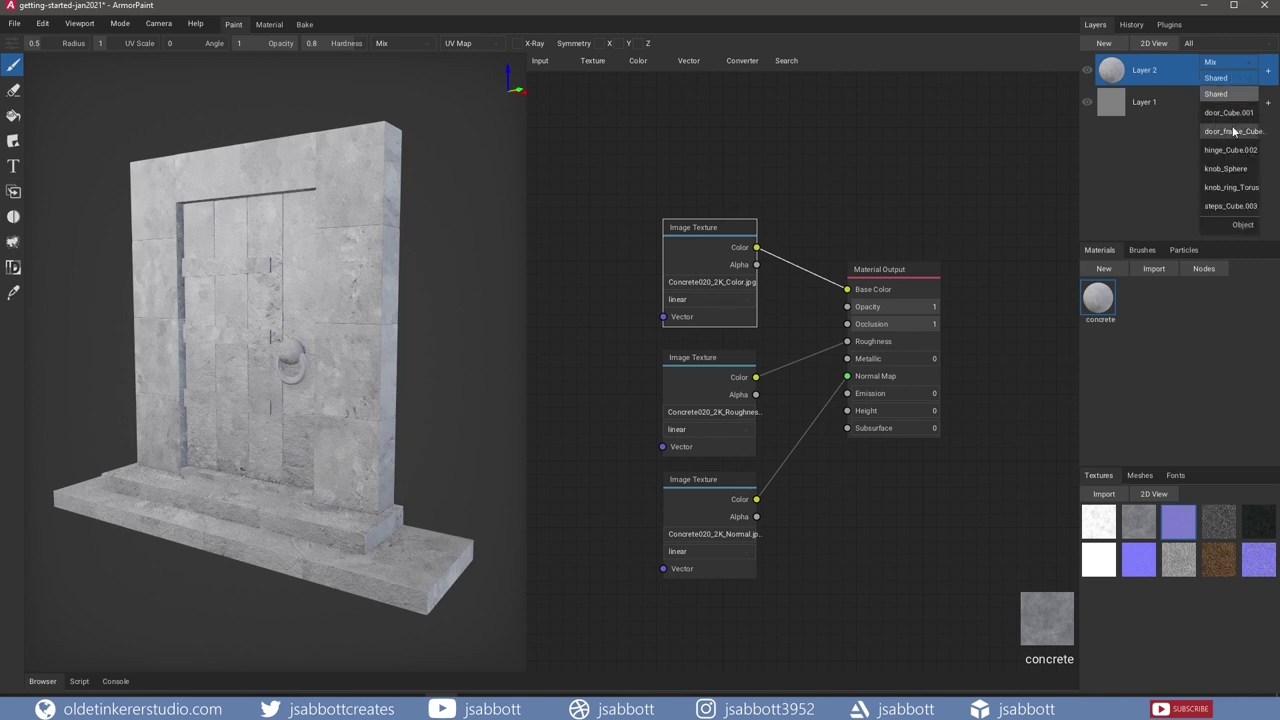
left_click(1234, 131)
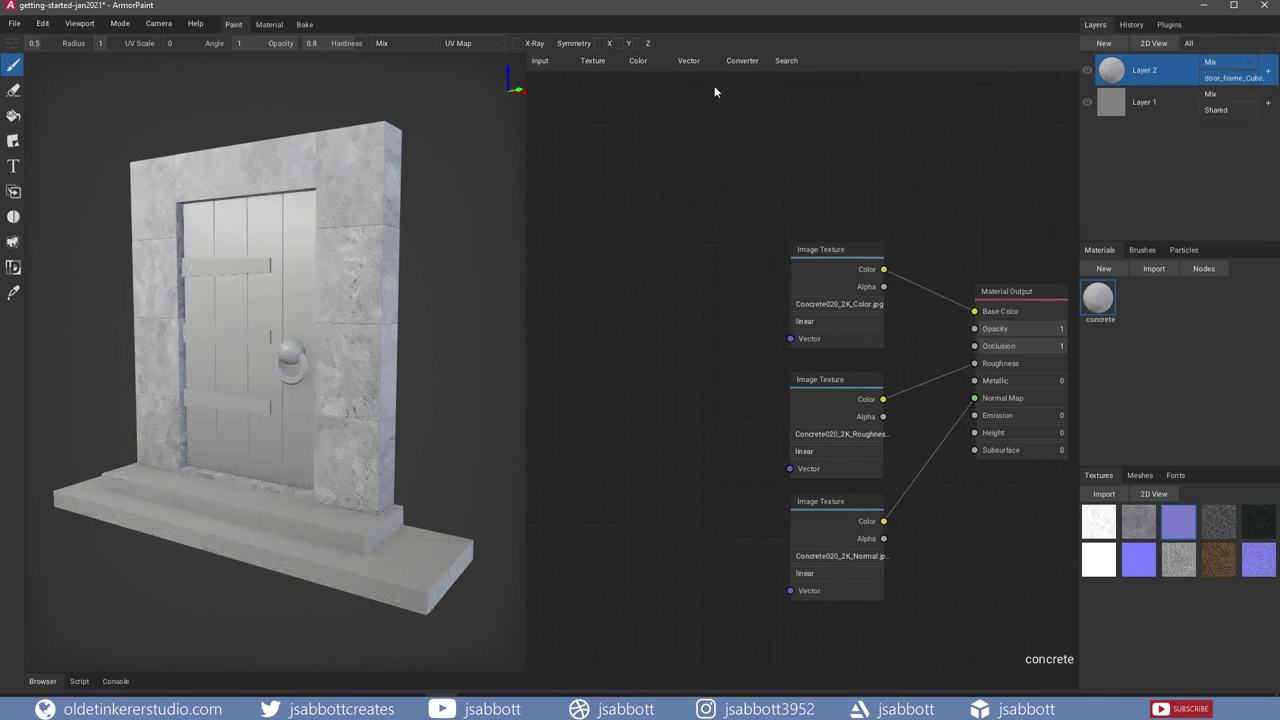
- Add a Mapping node and link it to the Vector input of all three concrete textures
left_click(690, 62)
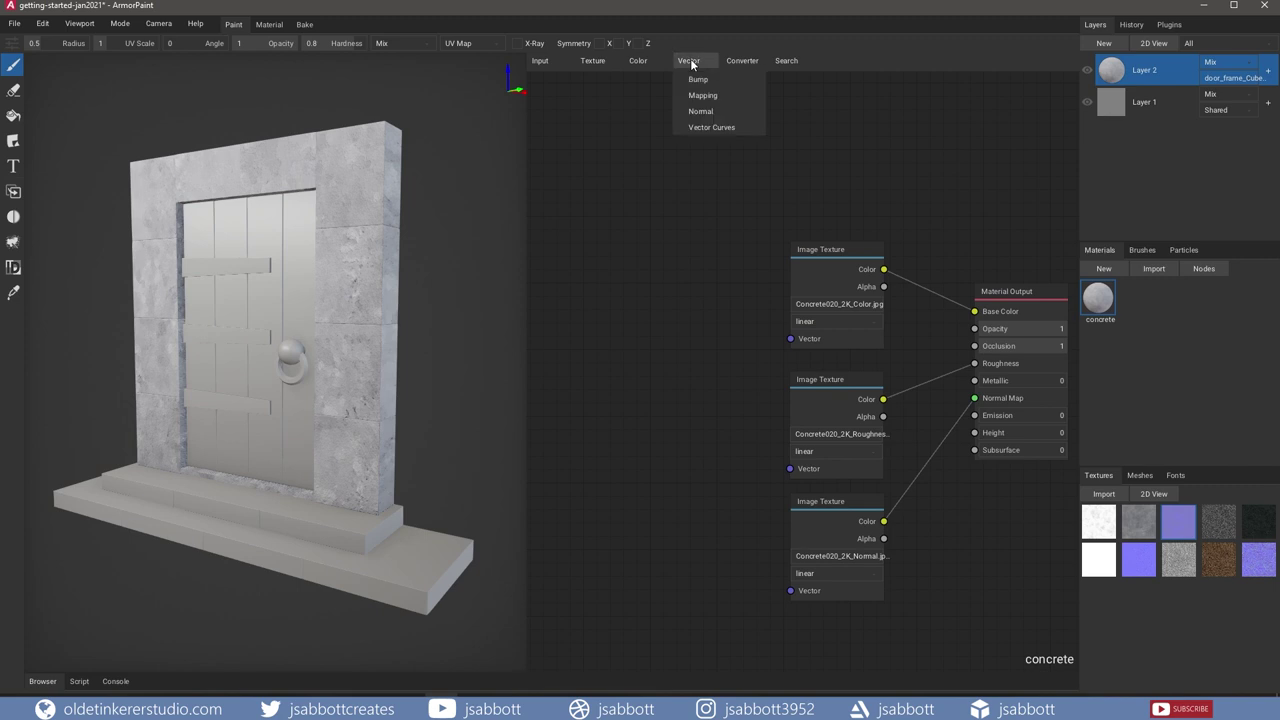
left_click(701, 96)
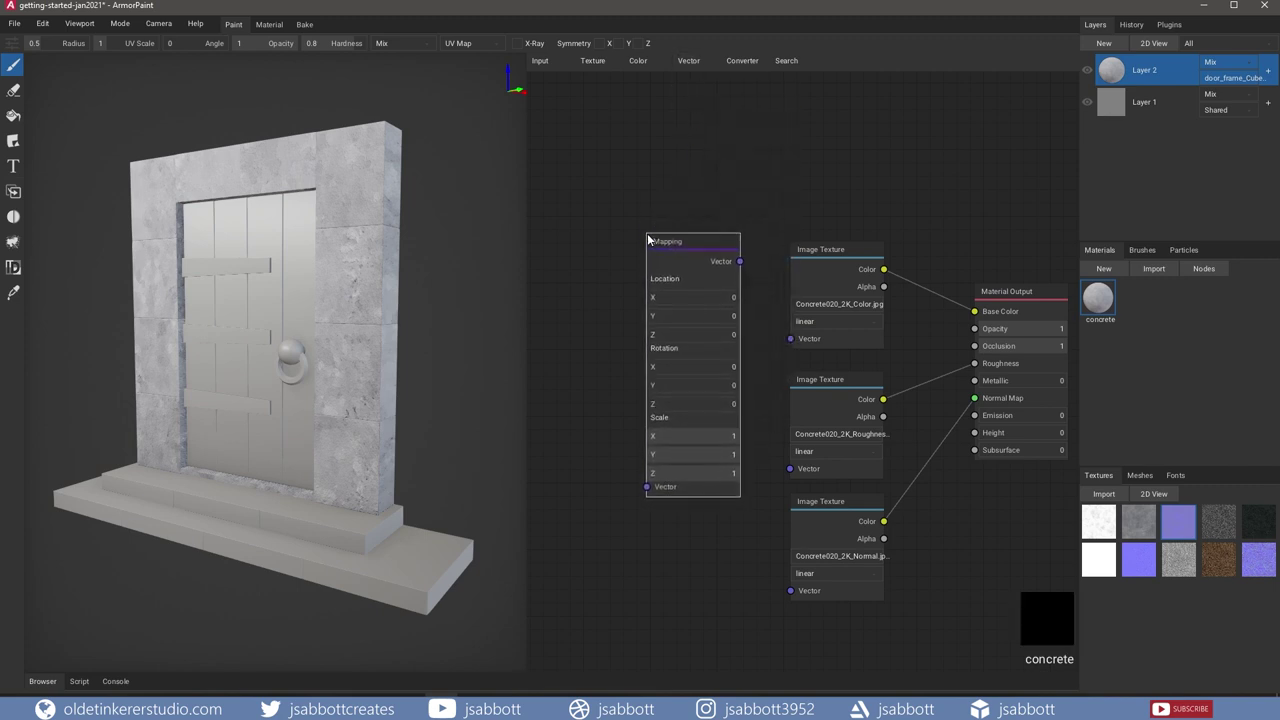
left_click(651, 243)
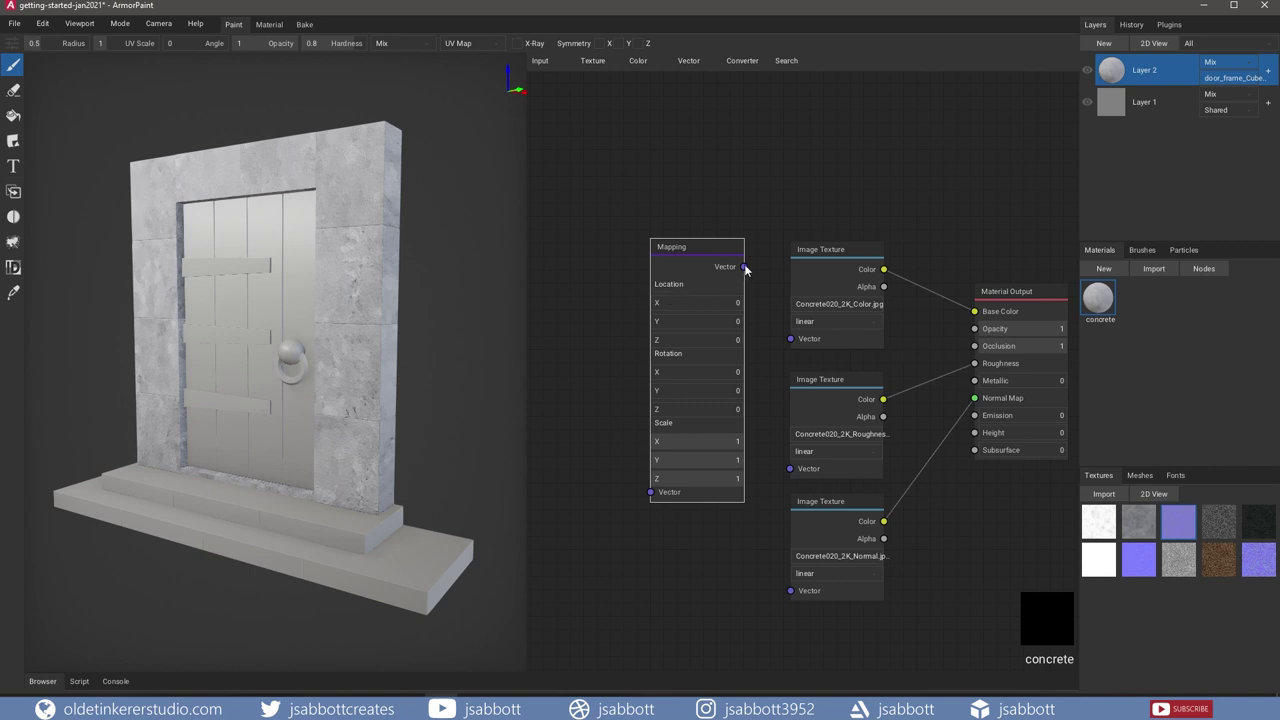
left_click_drag(745, 268, 790, 339)
left_click_drag(741, 267, 790, 468)
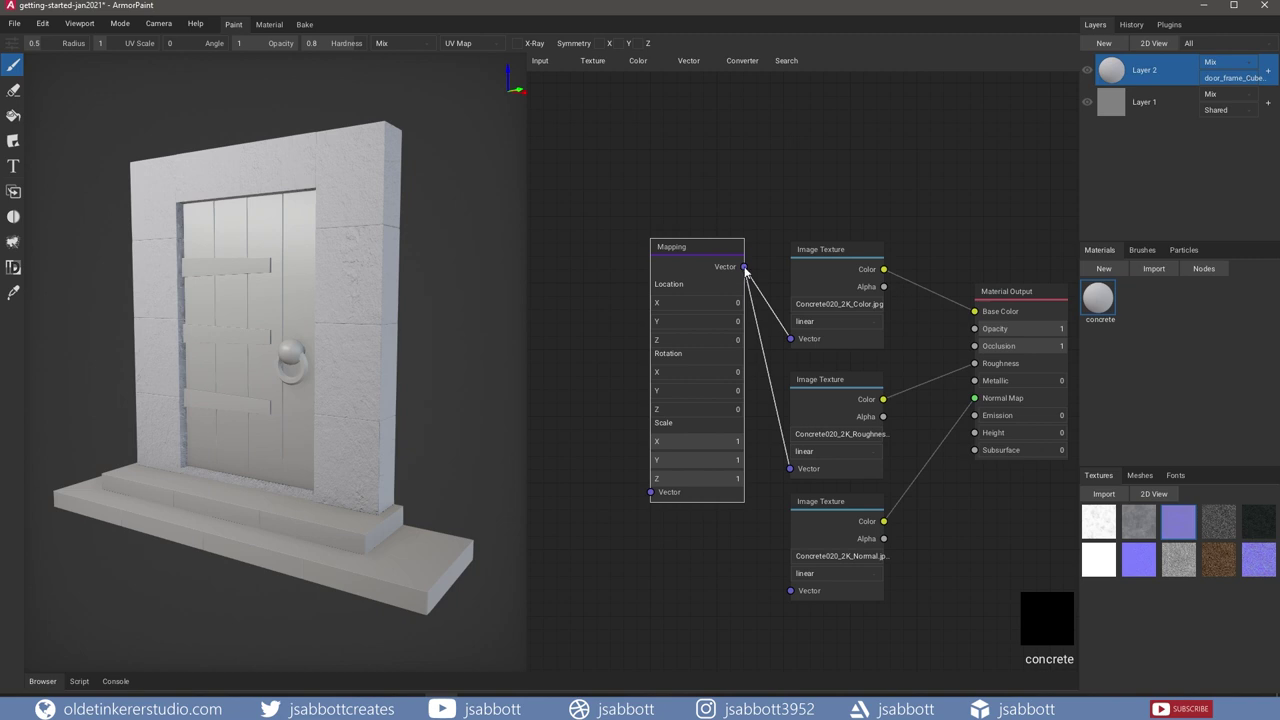
left_click_drag(745, 268, 785, 594)
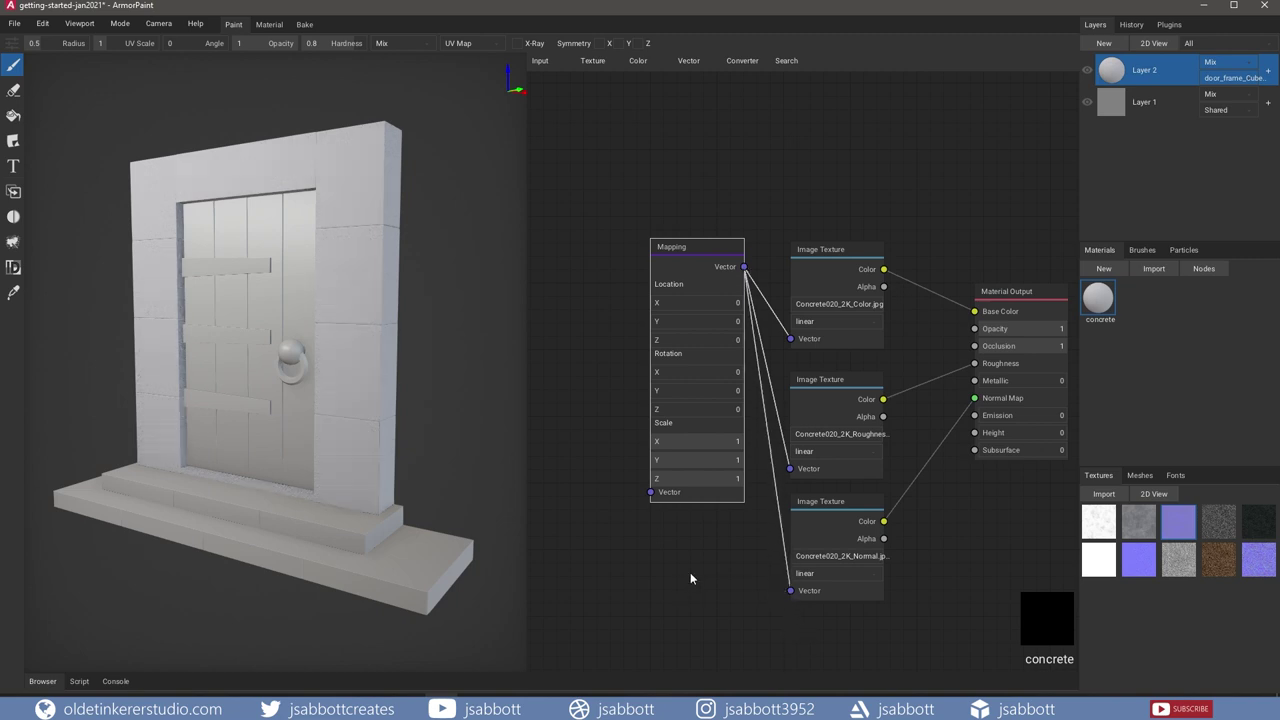
middle_click_drag(690, 578, 776, 589)
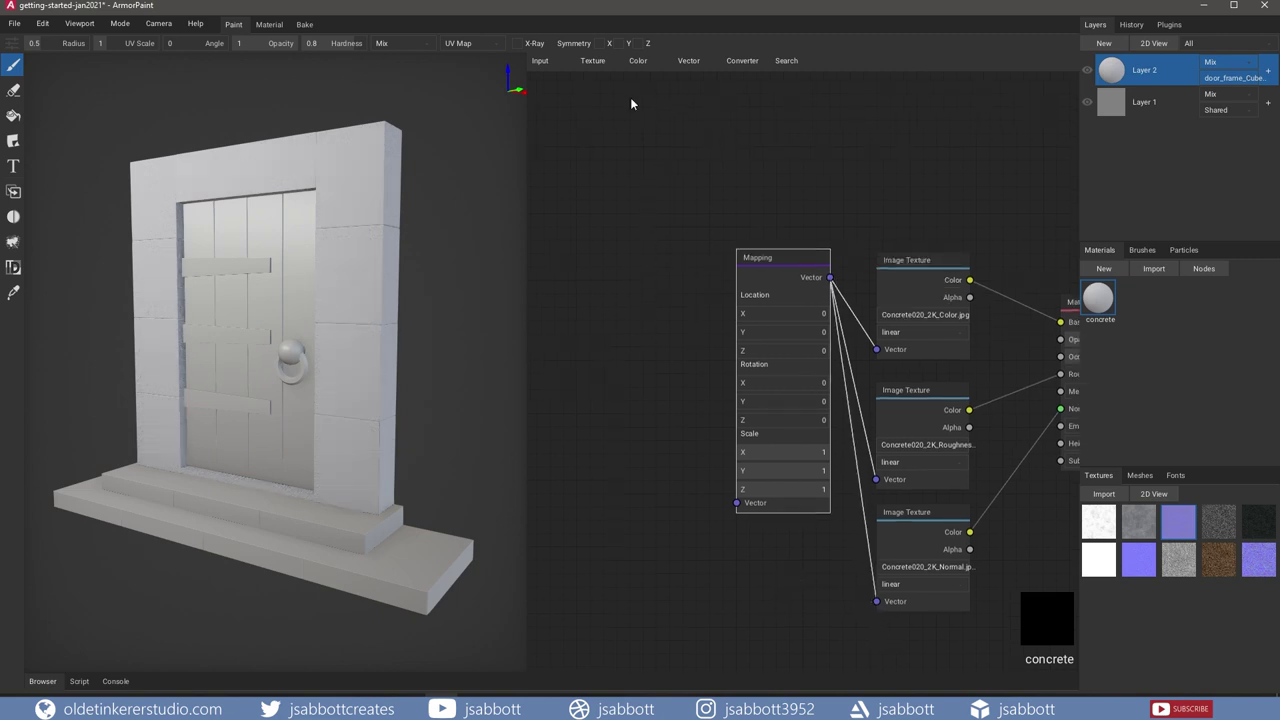
- Add a UV Map node and feed its UV output into the Mapping node
left_click(545, 67)
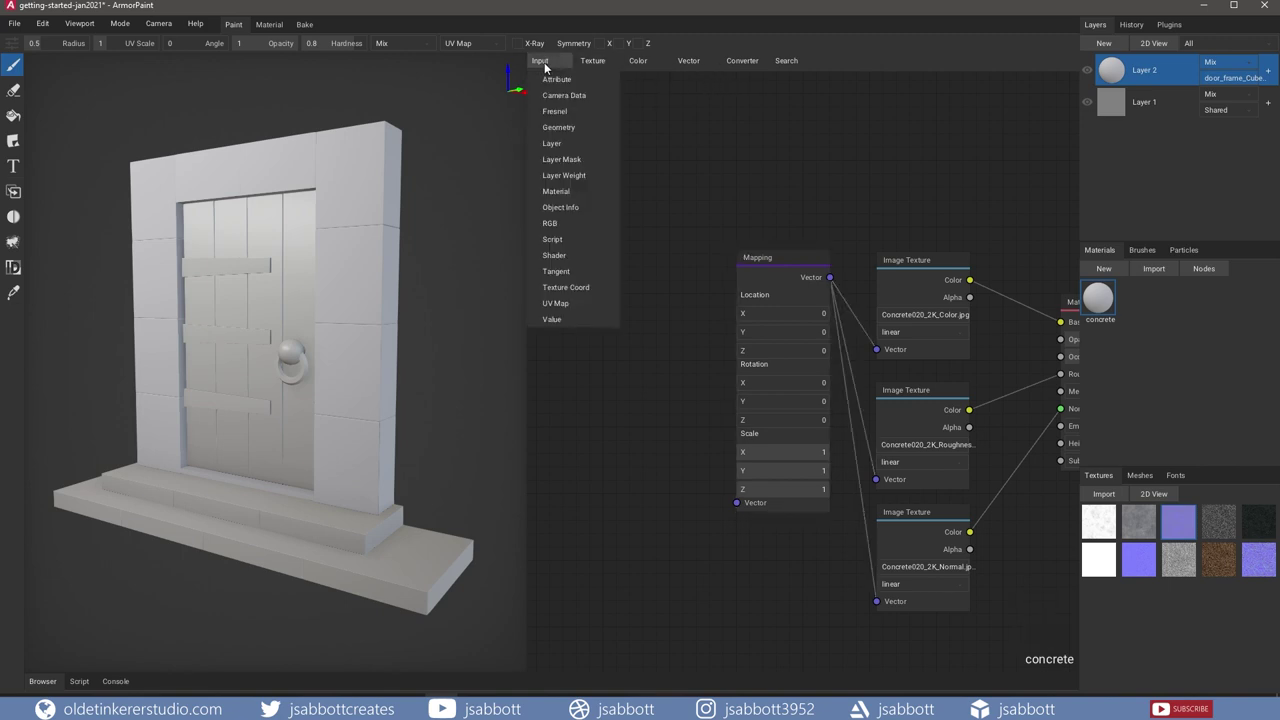
left_click(560, 303)
left_click_drag(592, 446, 597, 457)
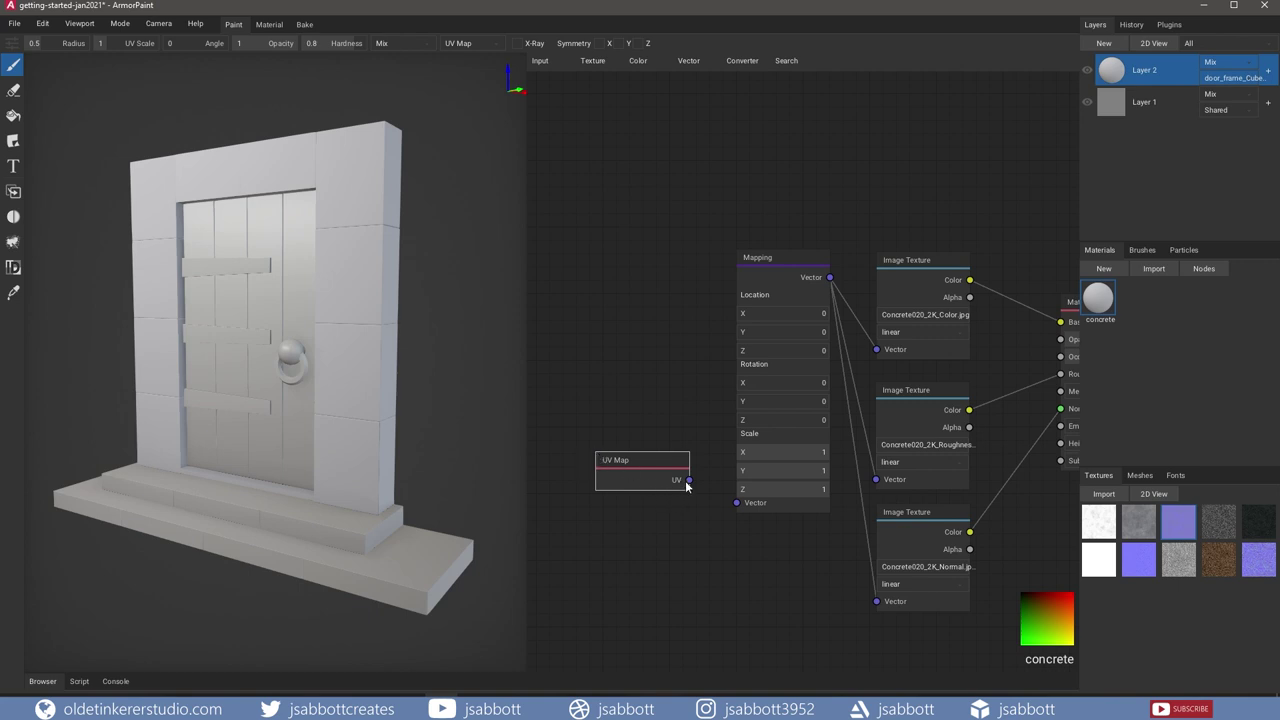
left_click_drag(688, 481, 736, 502)
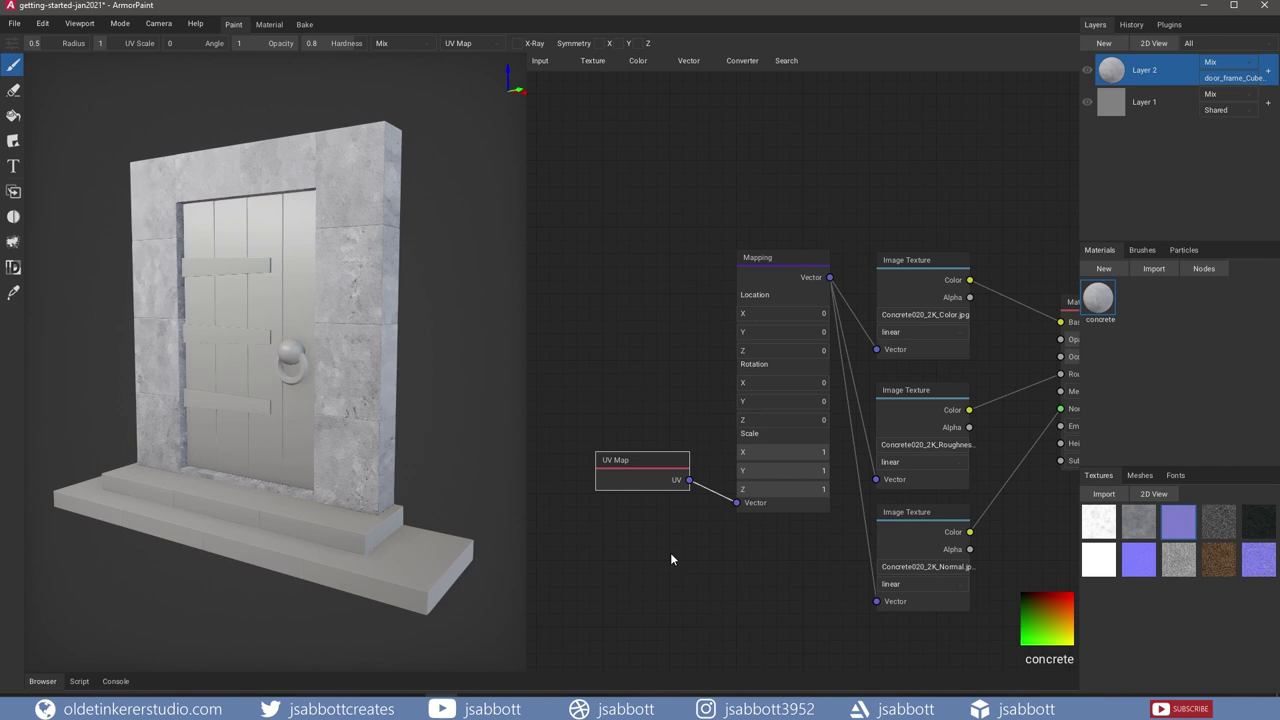
- Set the Mapping node's Scale X, Y and Z to 3
left_click(774, 455)
type("3")
key("Tab")
type("3")
key("Tab")
type("3")
key("Return")
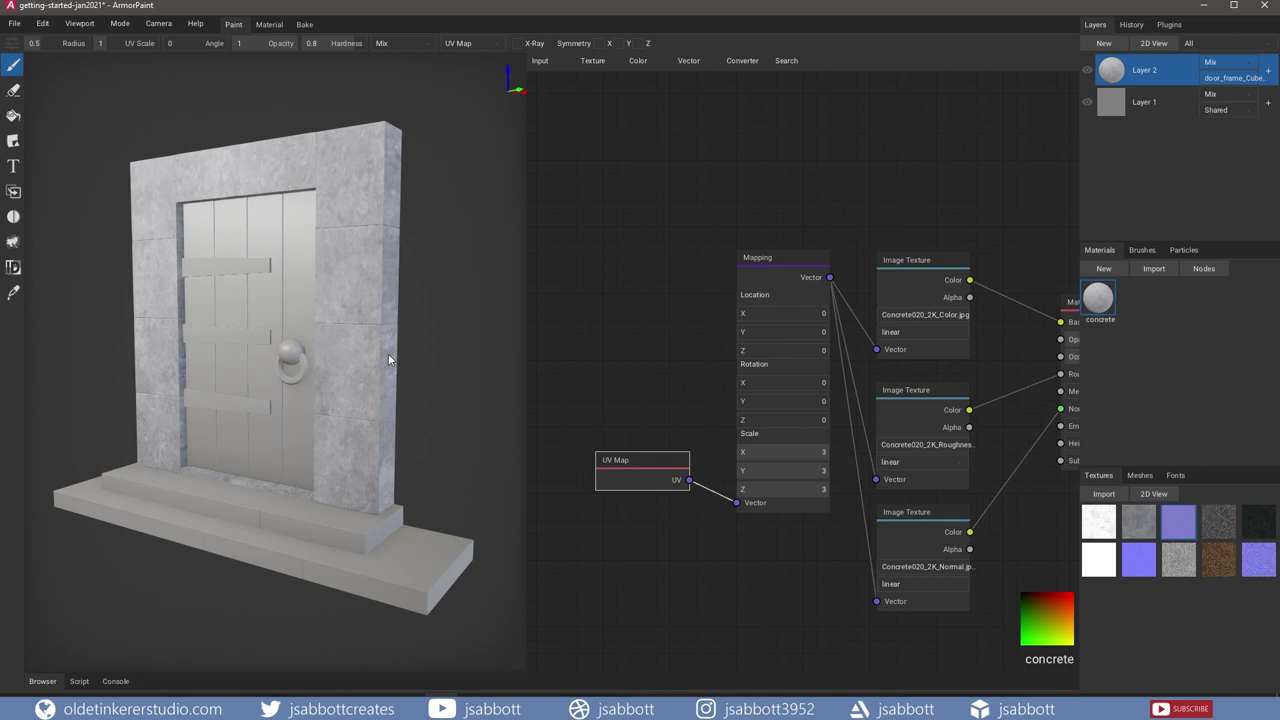
middle_click_drag(874, 128, 790, 180)
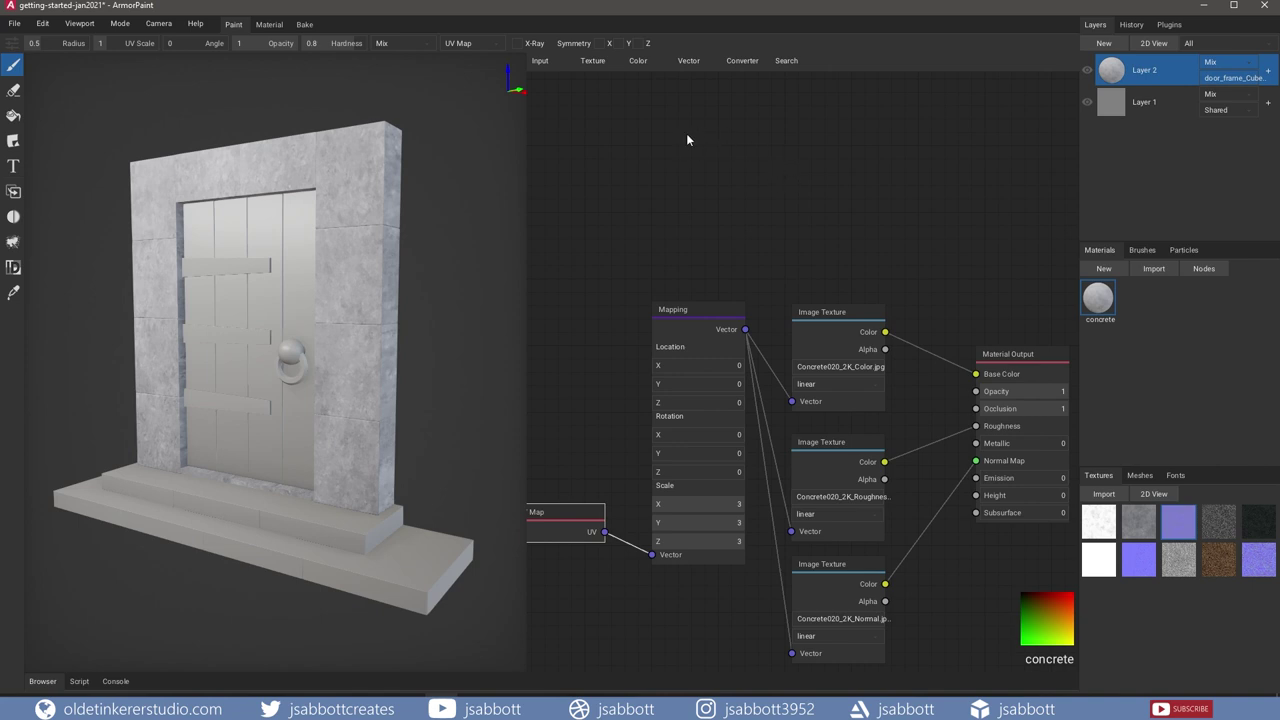
- Add a MixRGB node and an RGB node to the concrete graph
left_click(638, 62)
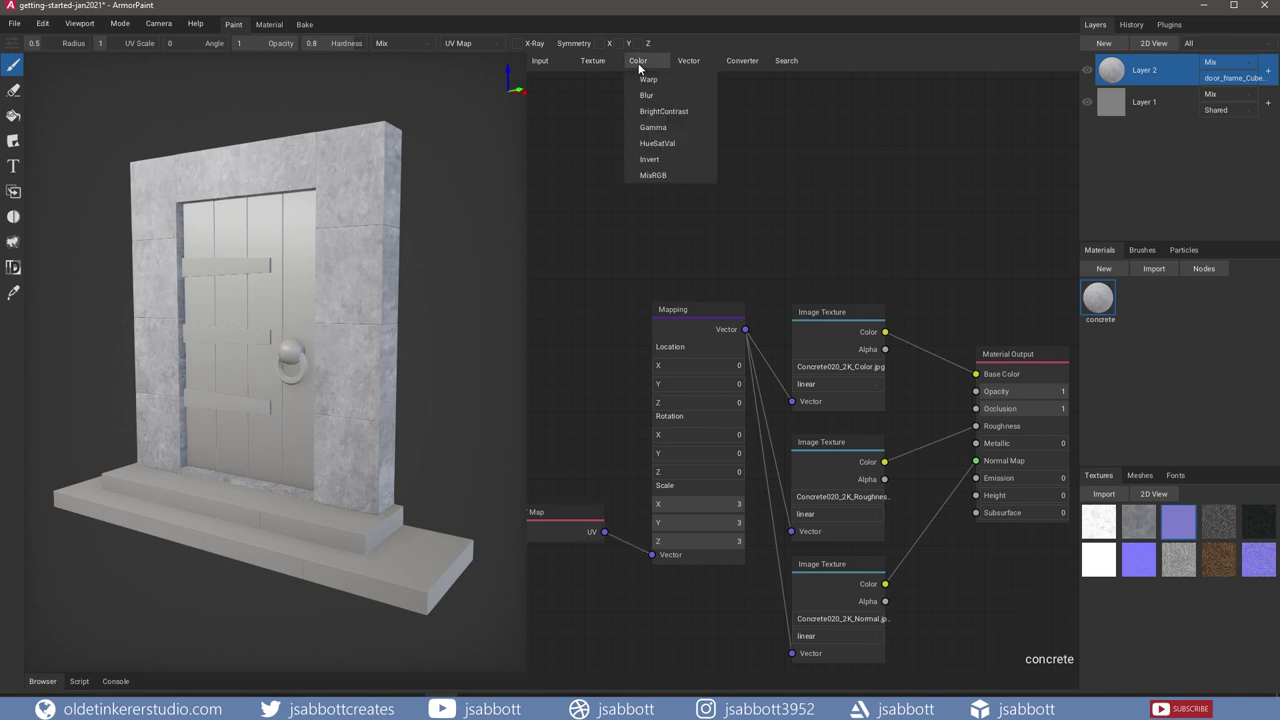
left_click(652, 175)
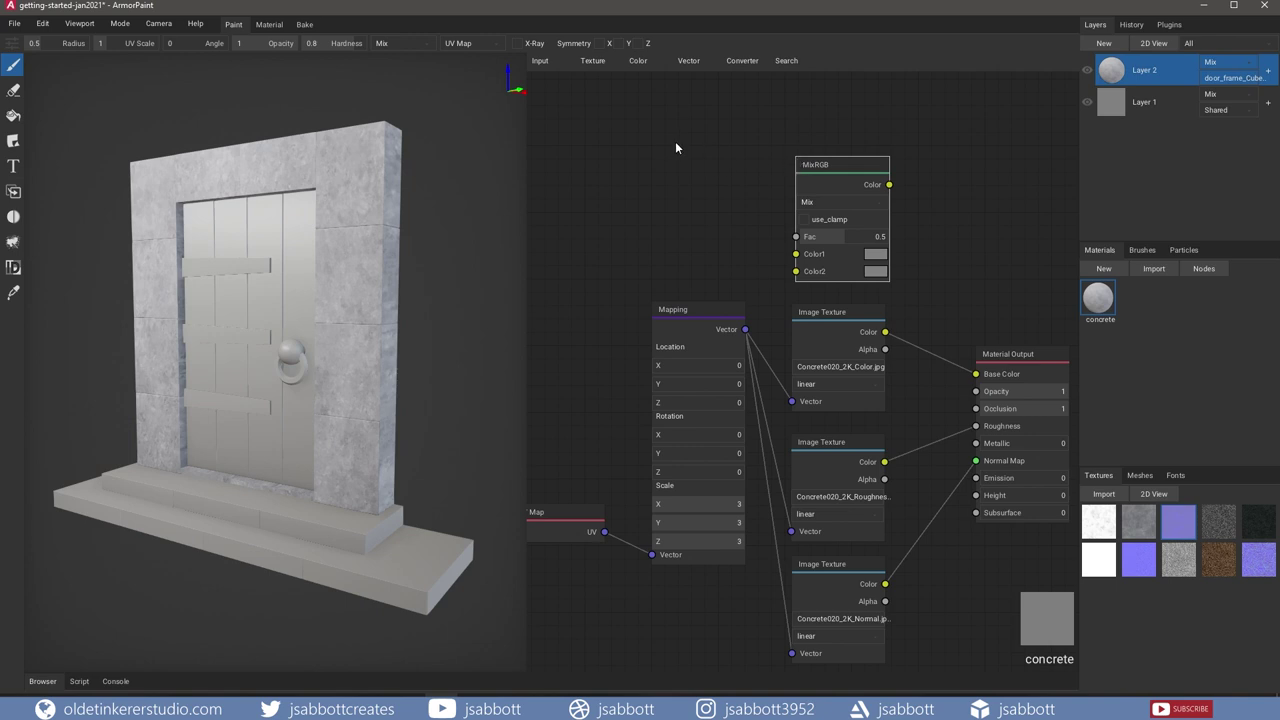
left_click(543, 66)
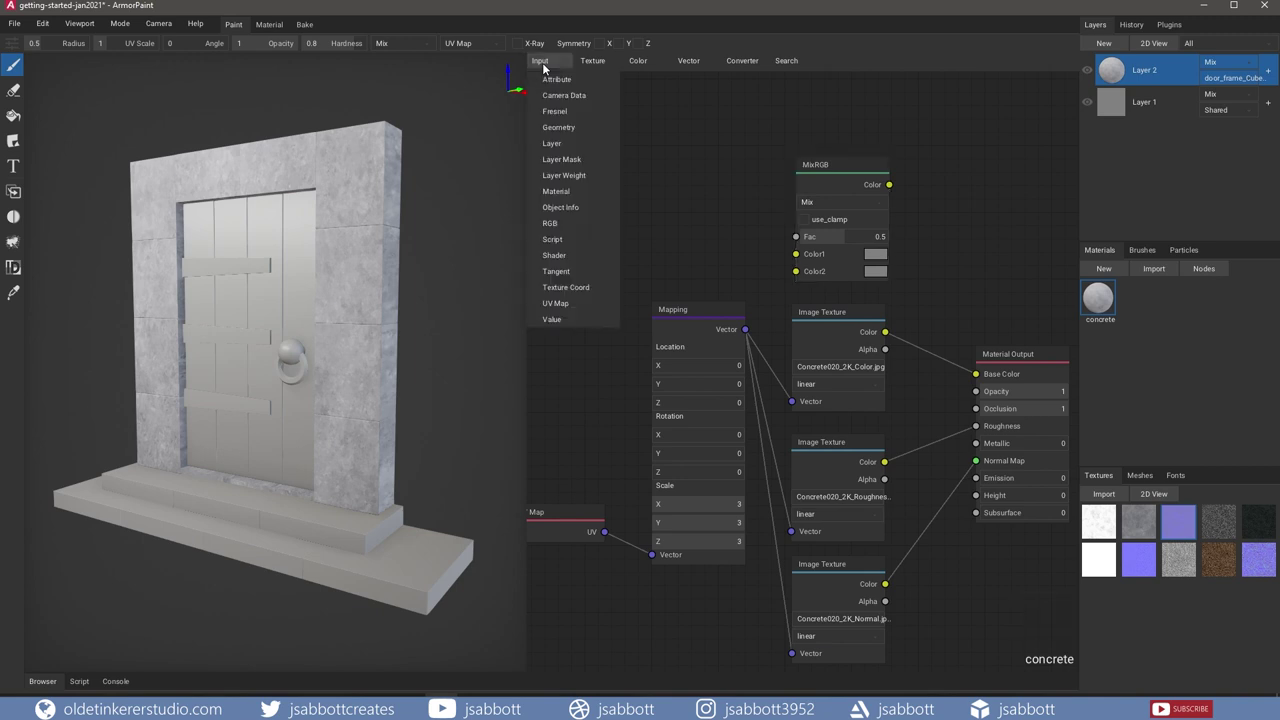
left_click(570, 222)
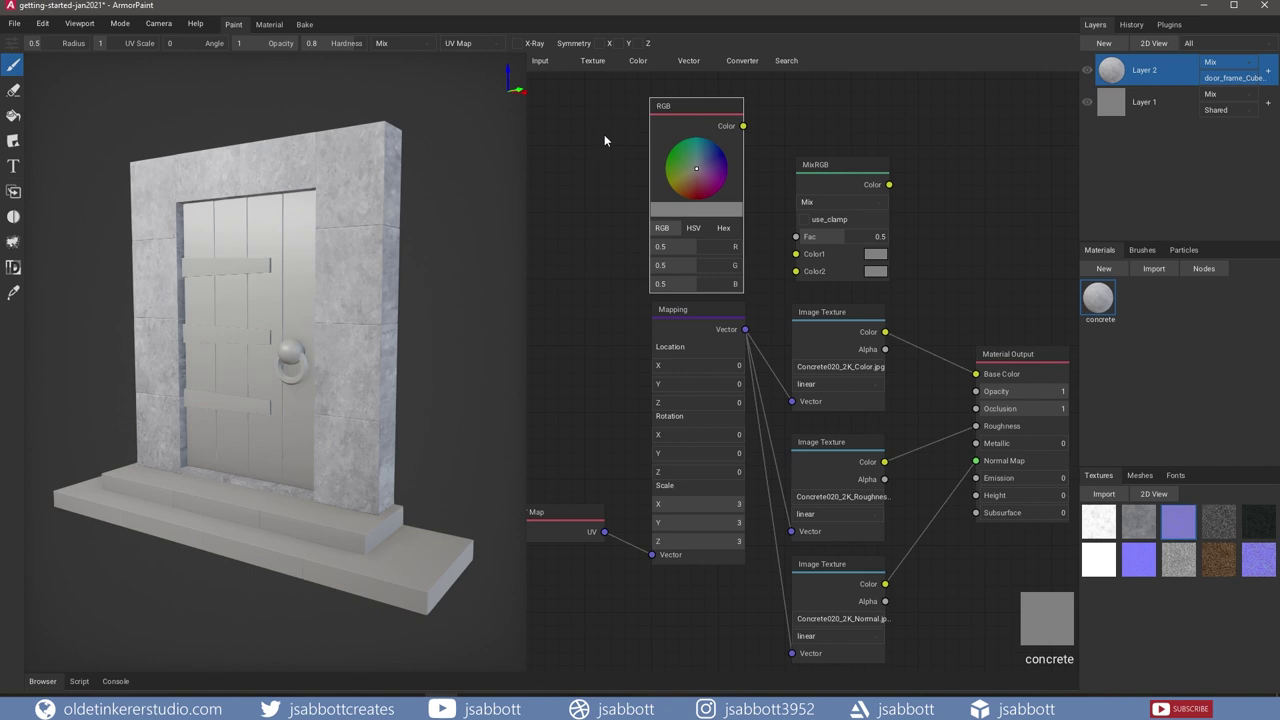
- Set the RGB node's colour to R 0, G 0, B 0.1
left_click_drag(688, 247, 582, 261)
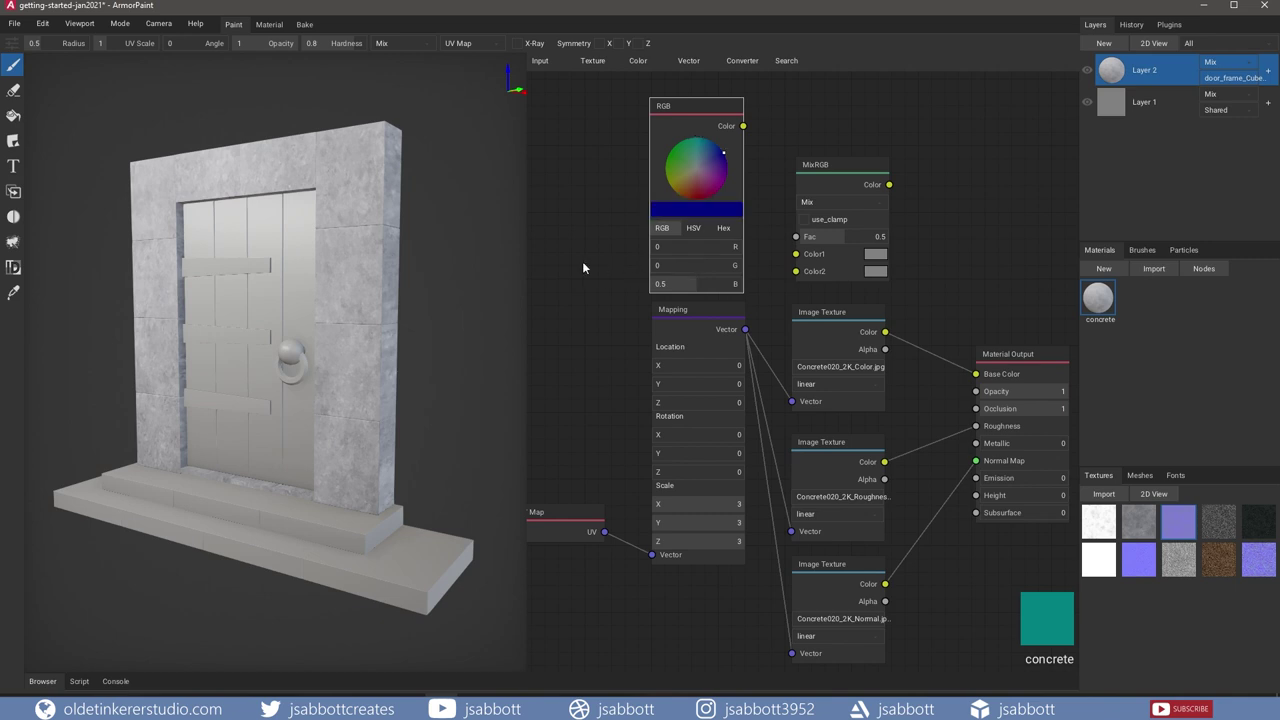
mouse_move(688, 284)
left_mouse_down()
mouse_move(636, 281)
mouse_move(679, 287)
left_mouse_up()
left_click(679, 287)
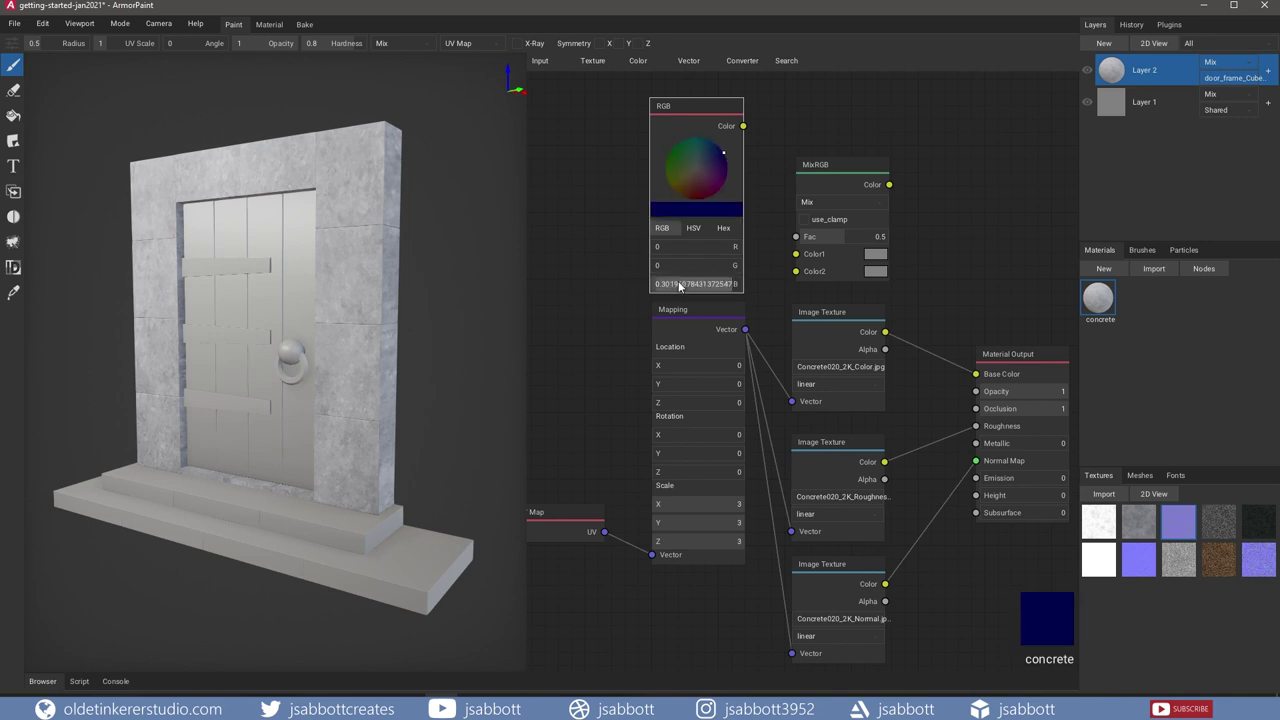
type("0.1")
key("Return")
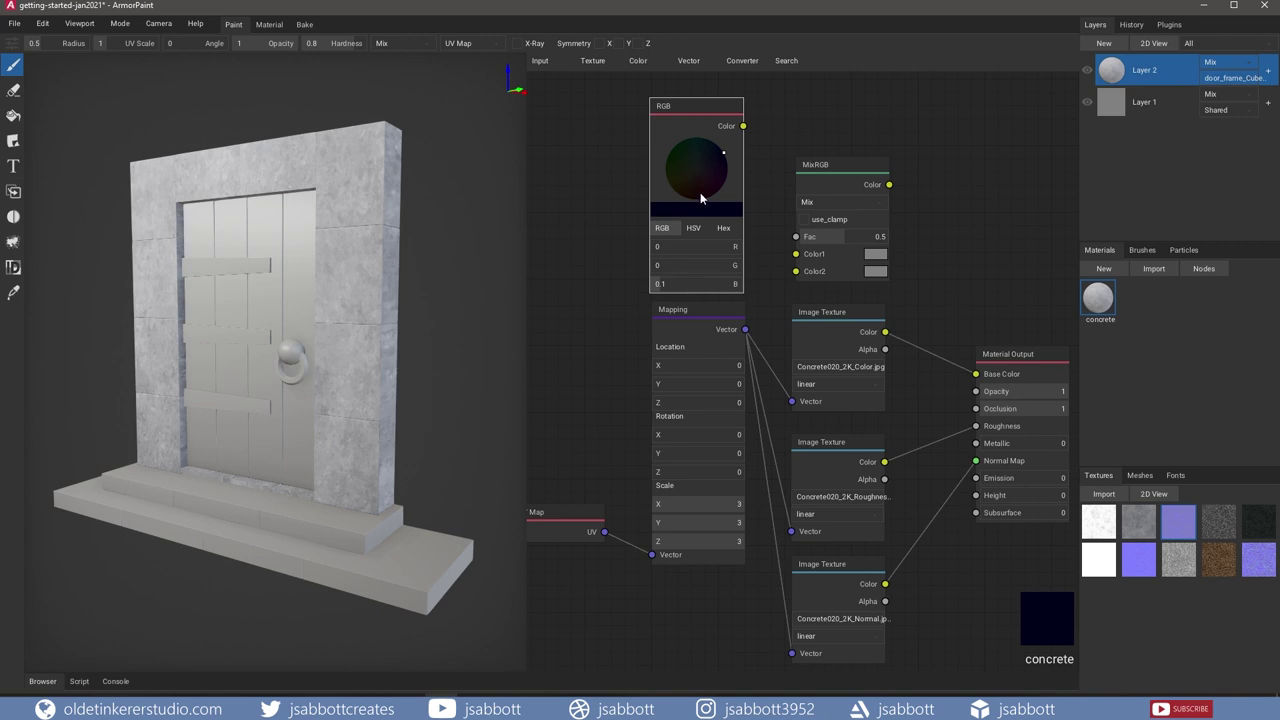
- Blend the RGB tint and concrete colour texture through MixRGB into Base Color
left_click_drag(743, 126, 796, 256)
left_click_drag(870, 168, 993, 165)
left_click_drag(908, 291, 917, 267)
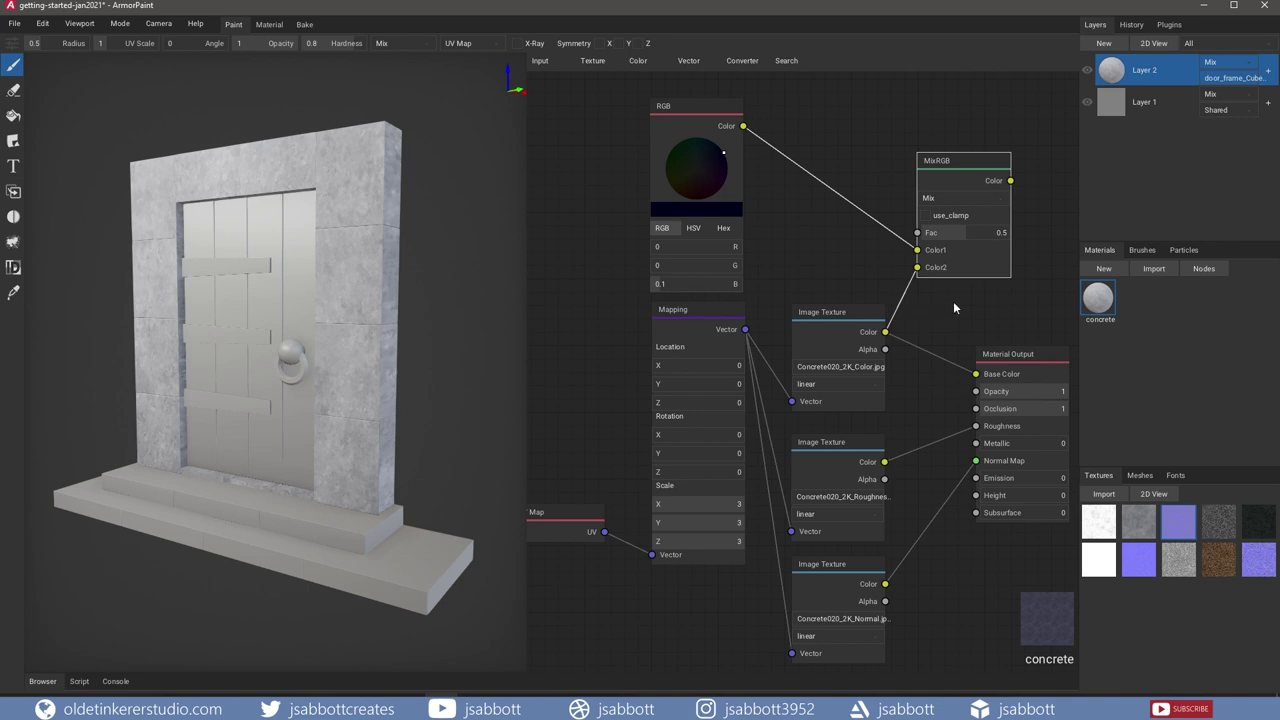
middle_click_drag(955, 302, 832, 295)
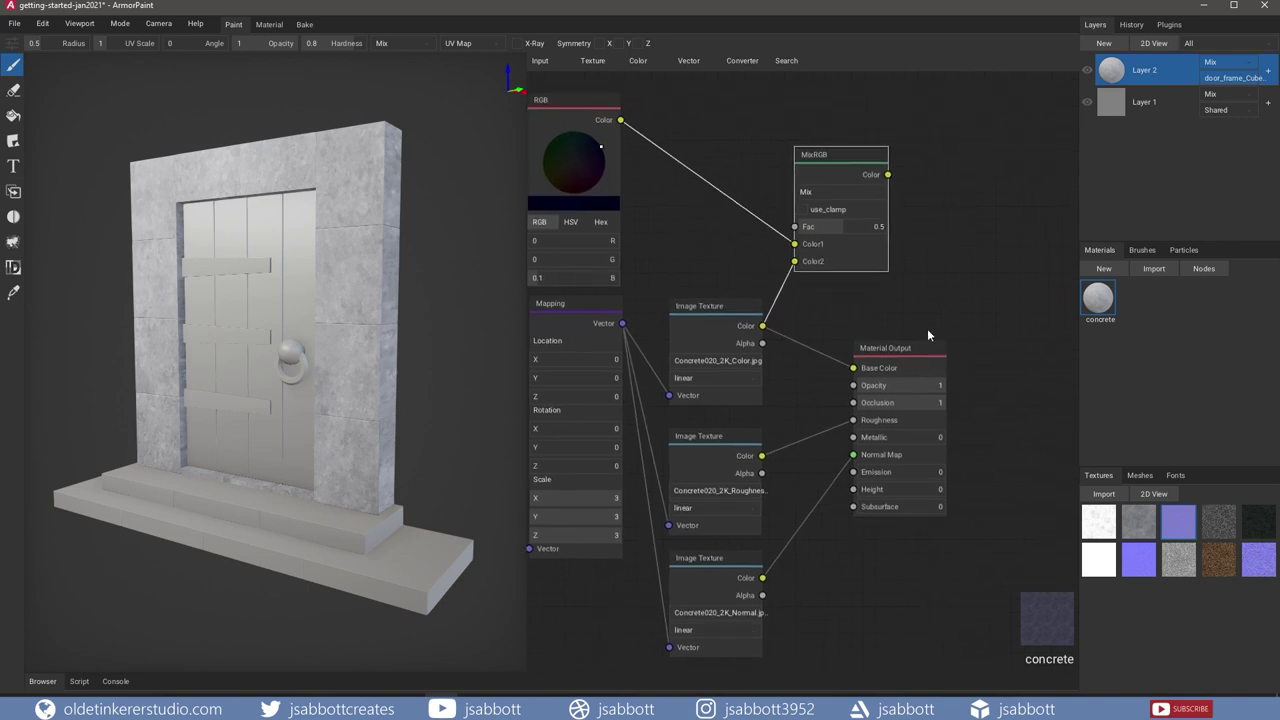
left_click_drag(920, 347, 1011, 340)
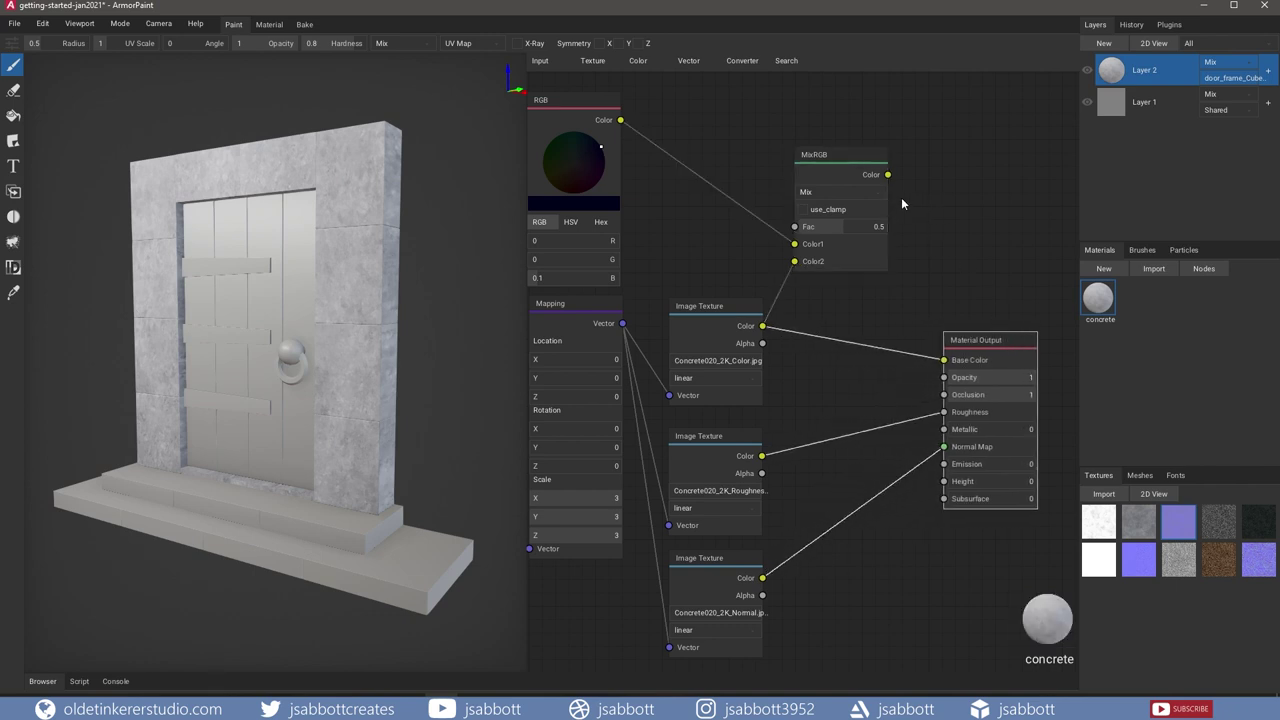
left_click_drag(888, 175, 946, 364)
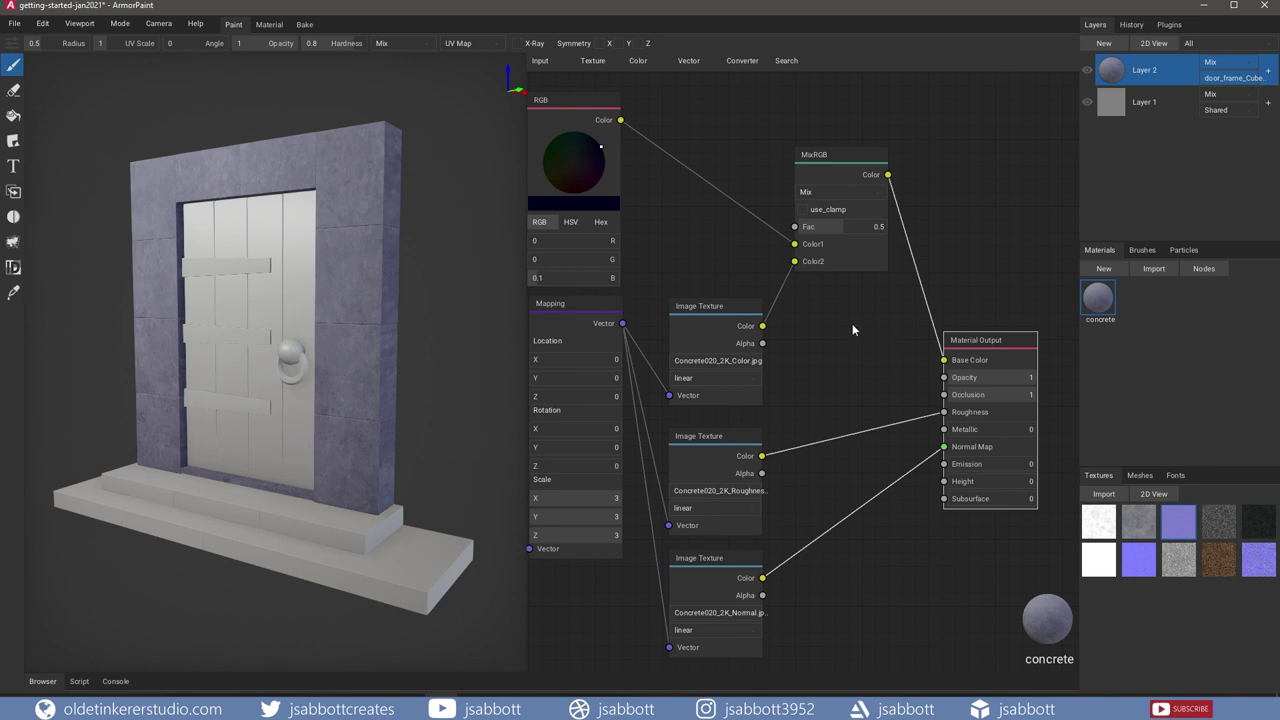
- Lower the tint's blue to 0.01 and rename Layer 2 to concreteBase
left_click(564, 277)
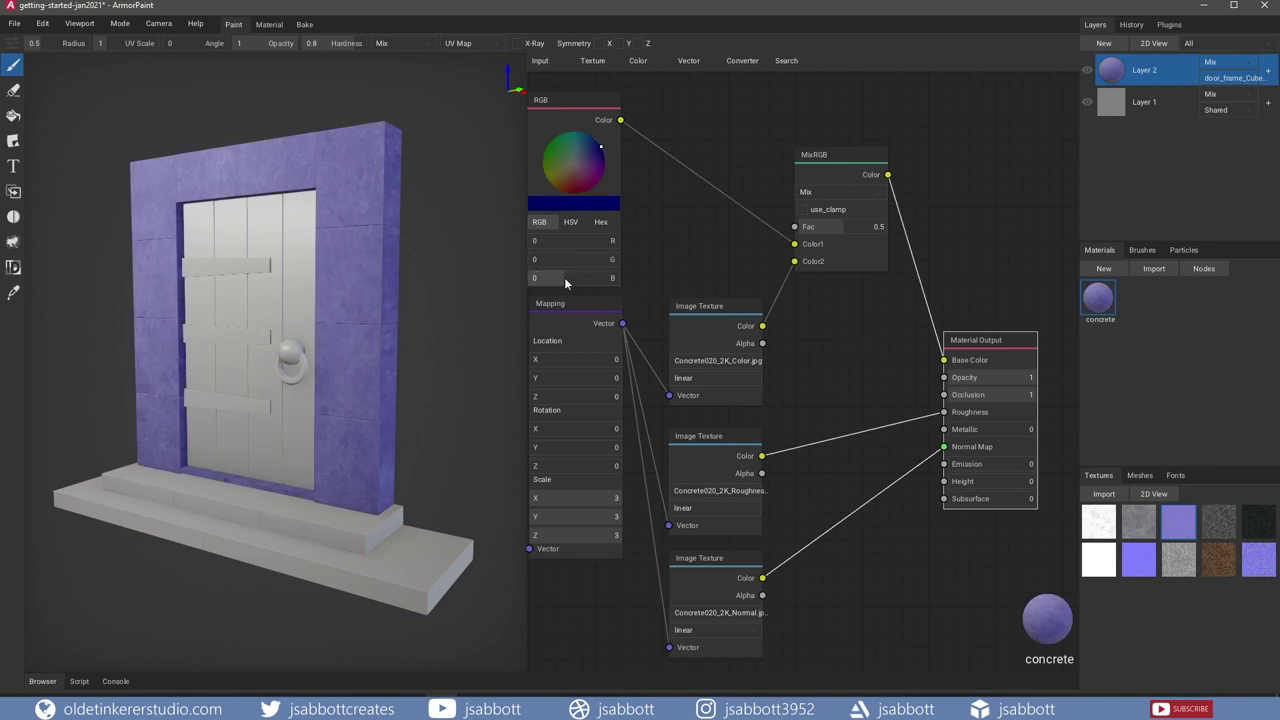
key("Return")
double_click(1144, 70)
type("concreteBase")
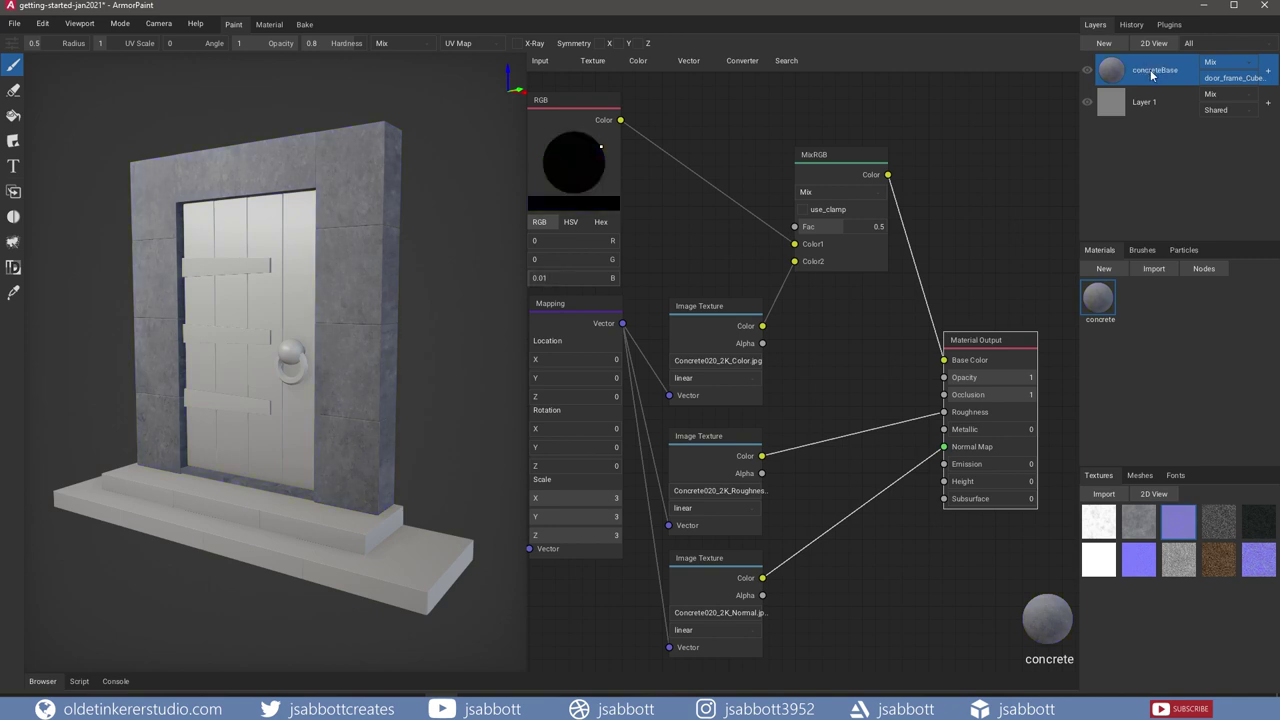
- Duplicate the concreteBase layer and restrict the copy, Layer 3, to steps_Cube.003
right_click(1152, 75)
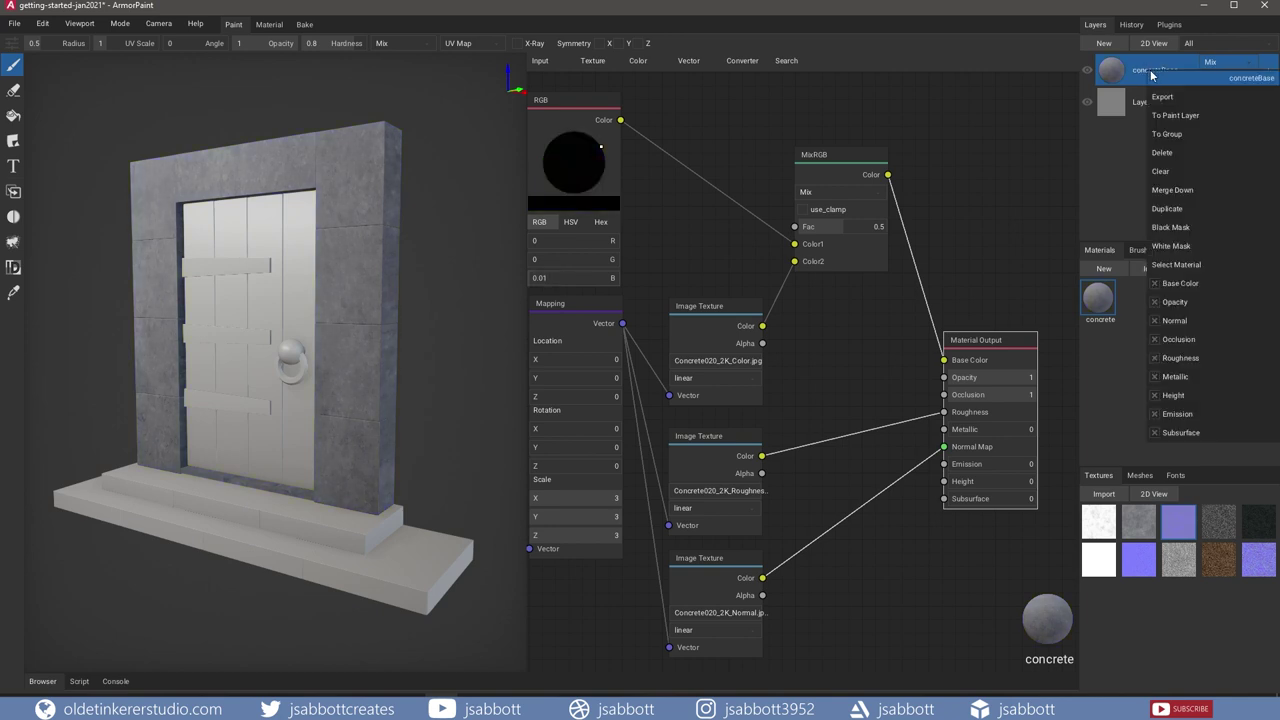
left_click(1173, 209)
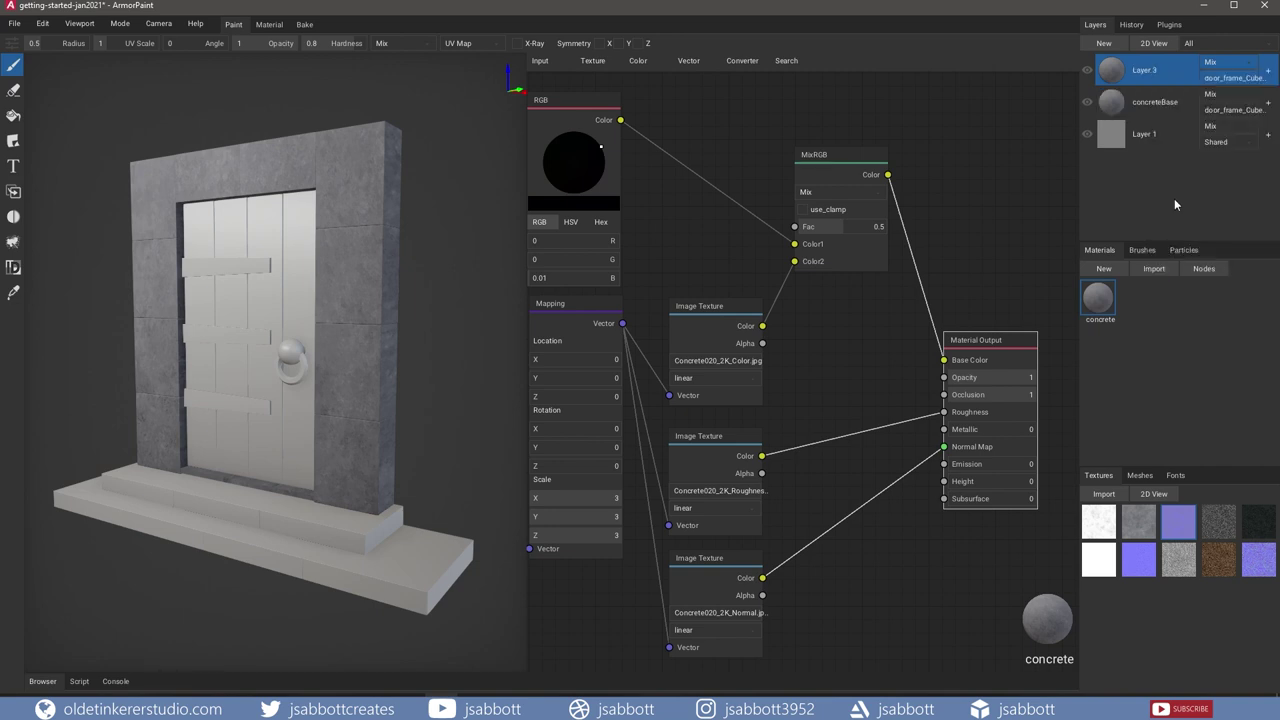
left_click(1249, 82)
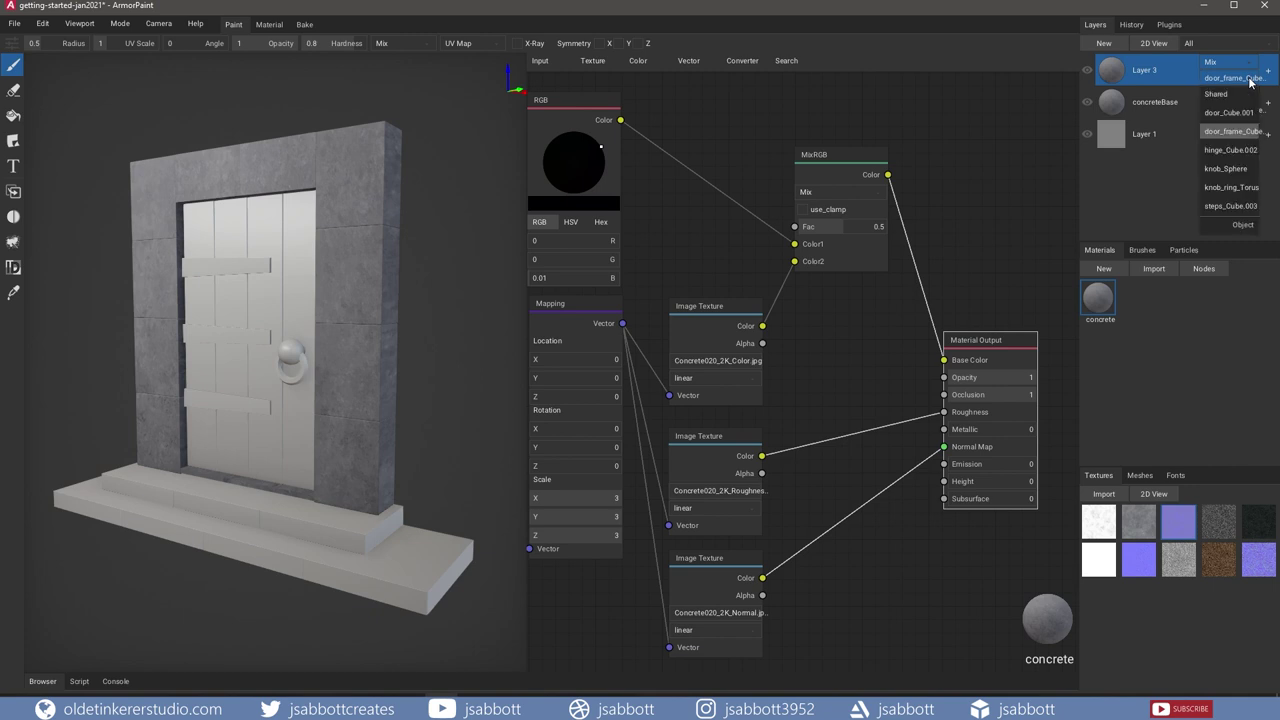
left_click(1221, 201)
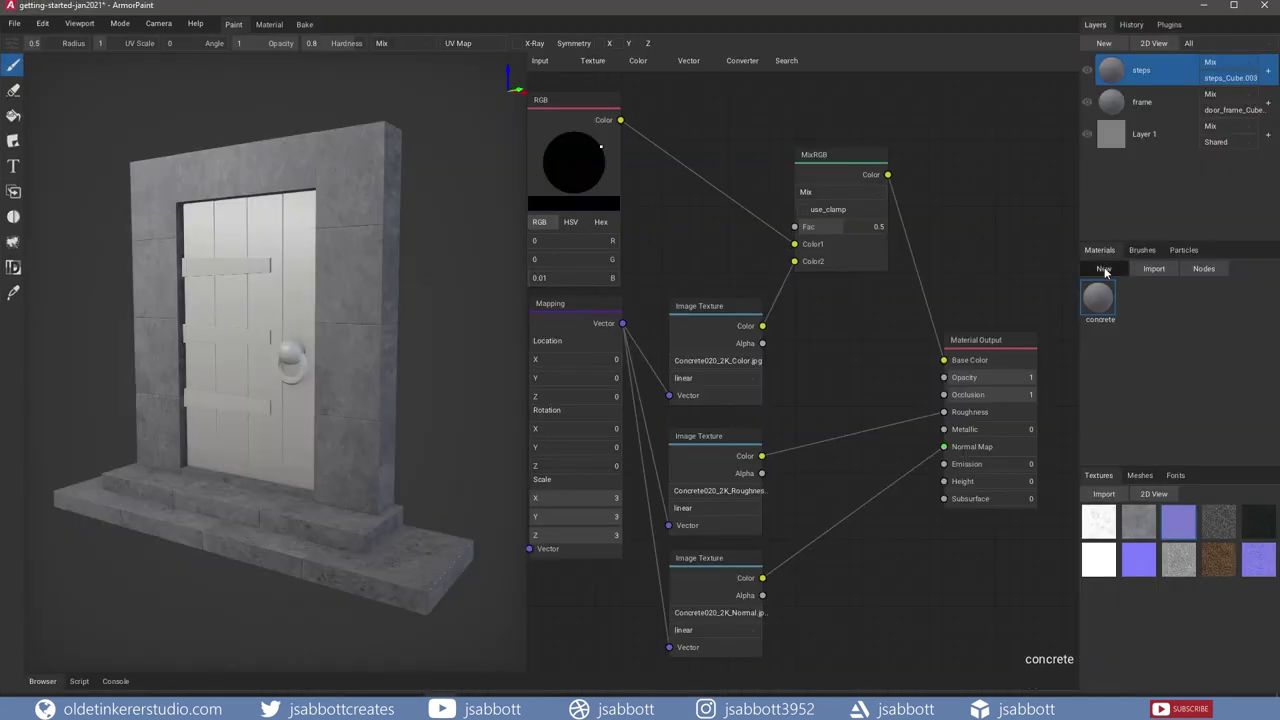
- Create a second material named metal
left_click(1104, 268)
left_click(1041, 659)
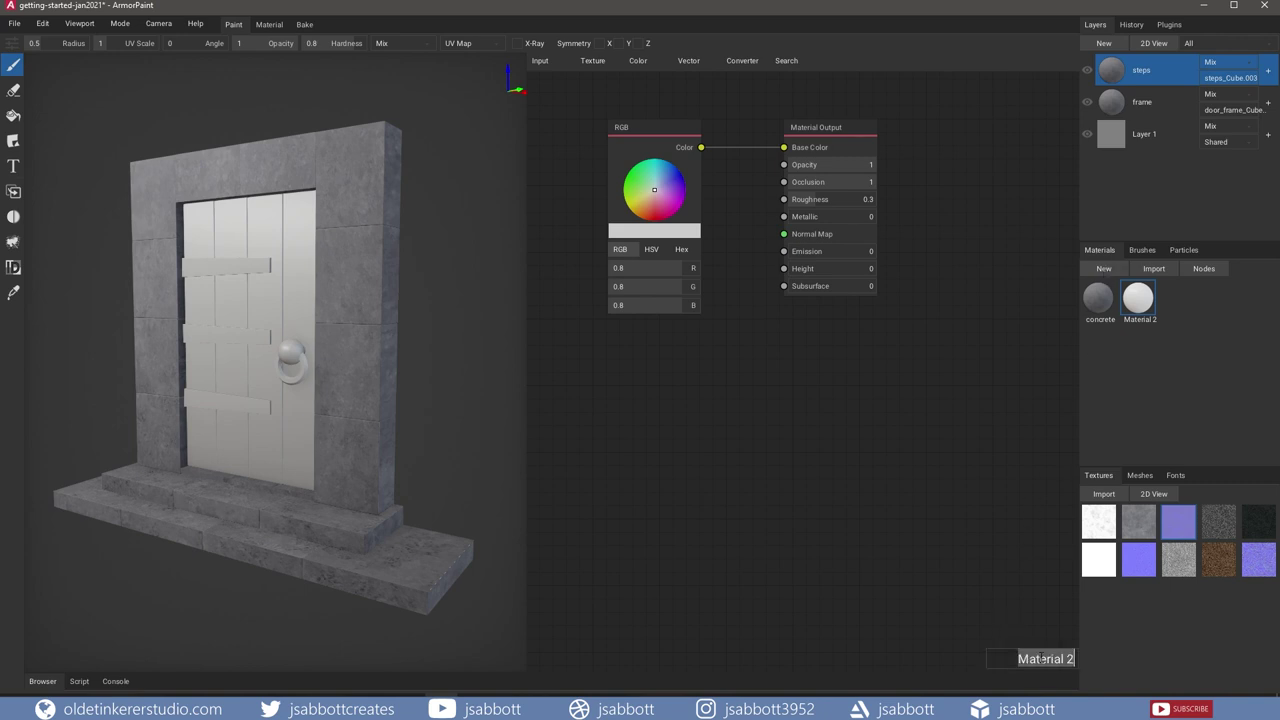
type("metal")
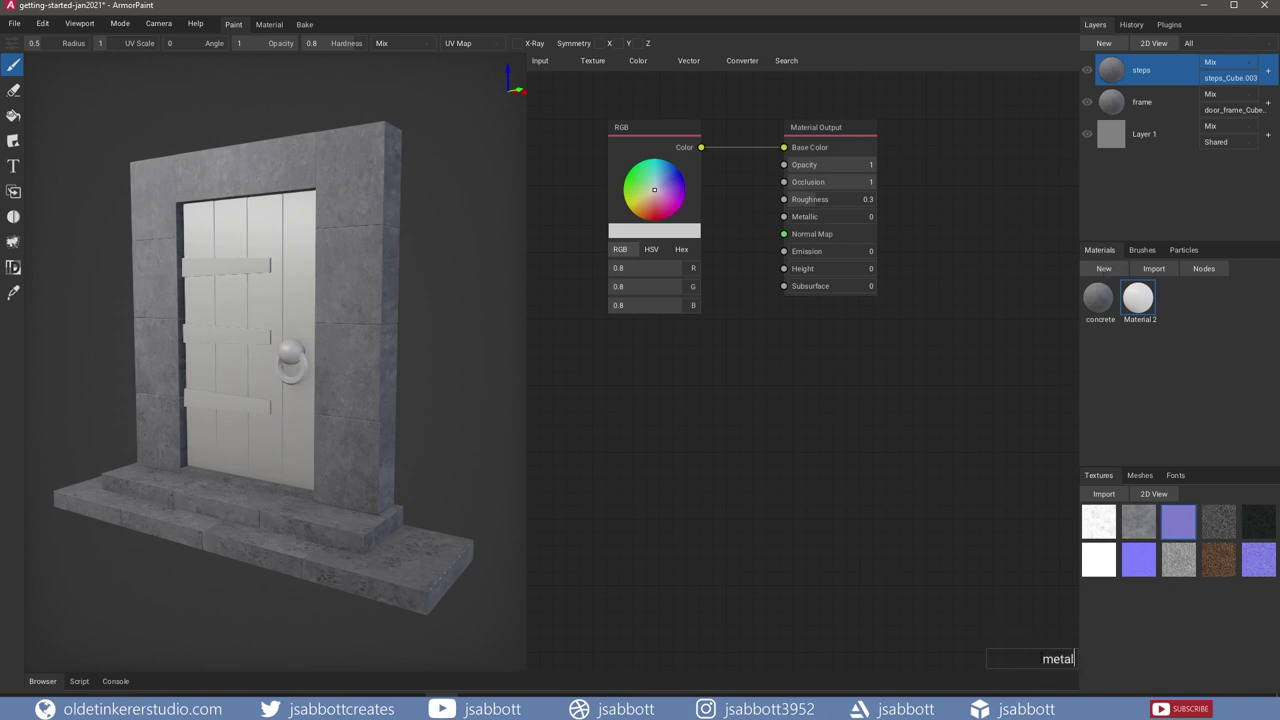
key("Return")
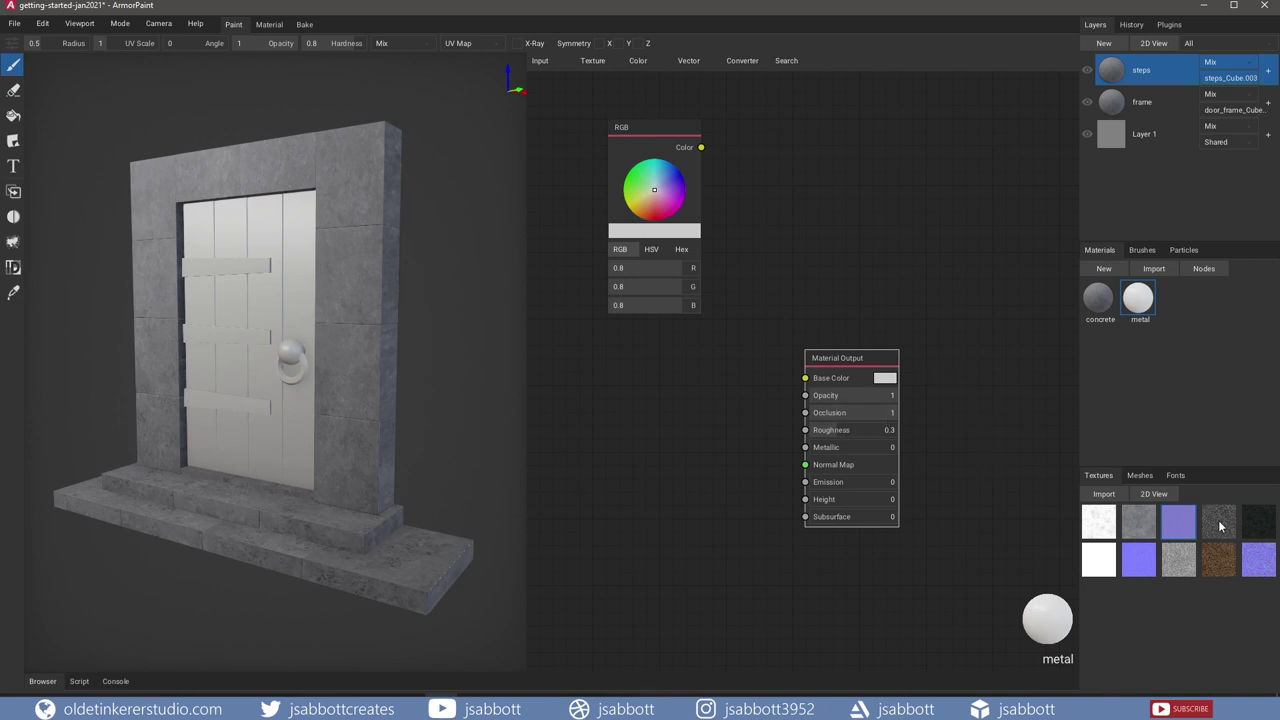
- Wire Metal029_2K colour, metalness and normal textures into metal, then apply it as Layer 4
left_click_drag(1220, 525, 806, 430)
left_click_drag(1258, 528, 646, 351)
left_click_drag(732, 370, 808, 385)
left_click_drag(1098, 560, 688, 614)
middle_click_drag(844, 605, 858, 454)
left_click_drag(724, 450, 804, 296)
left_click_drag(1138, 560, 804, 313)
left_click_drag(713, 204, 720, 208)
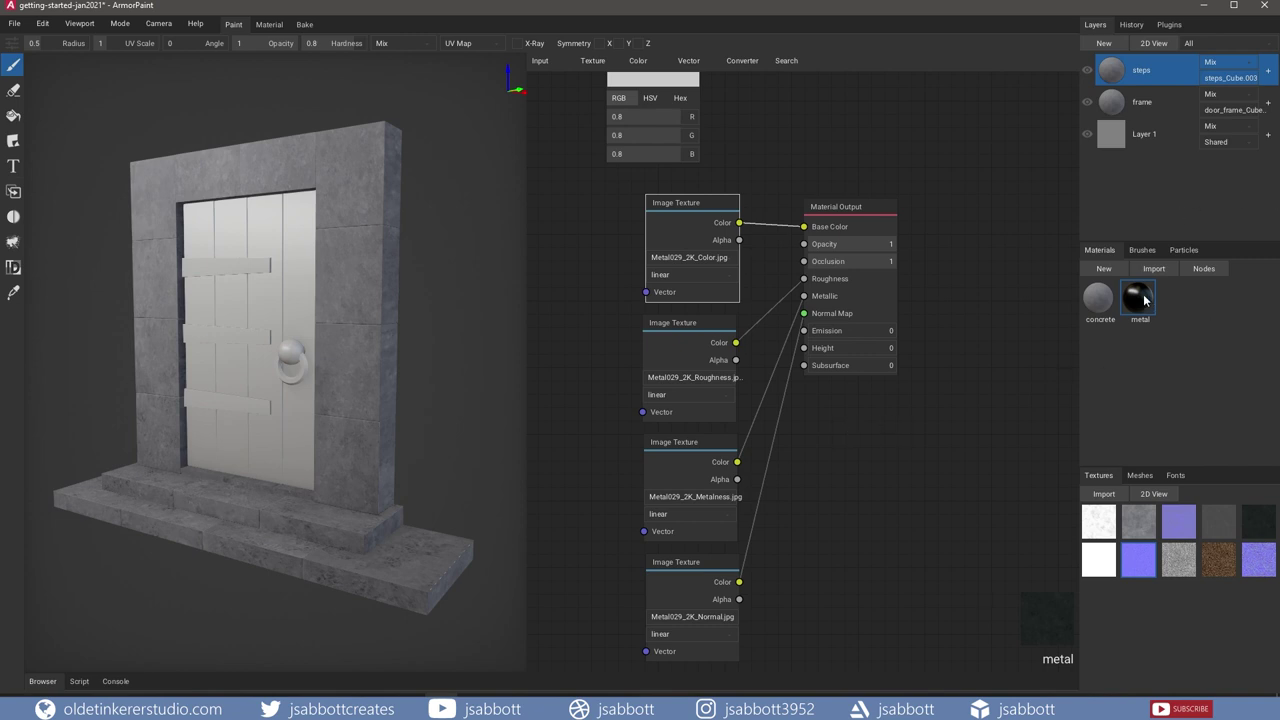
left_click_drag(1143, 299, 321, 310)
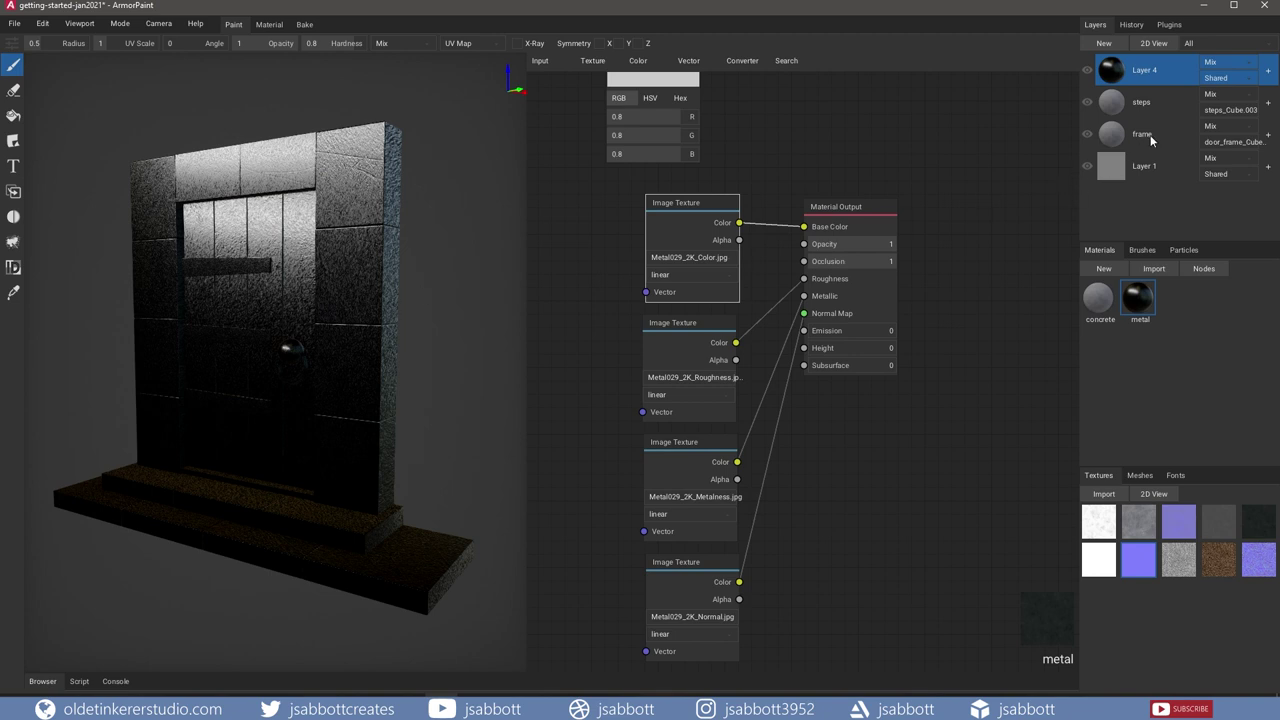
- Limit Layer 4 to hinge_Cube.002 and move the RGB node aside in the node editor
left_click(1252, 80)
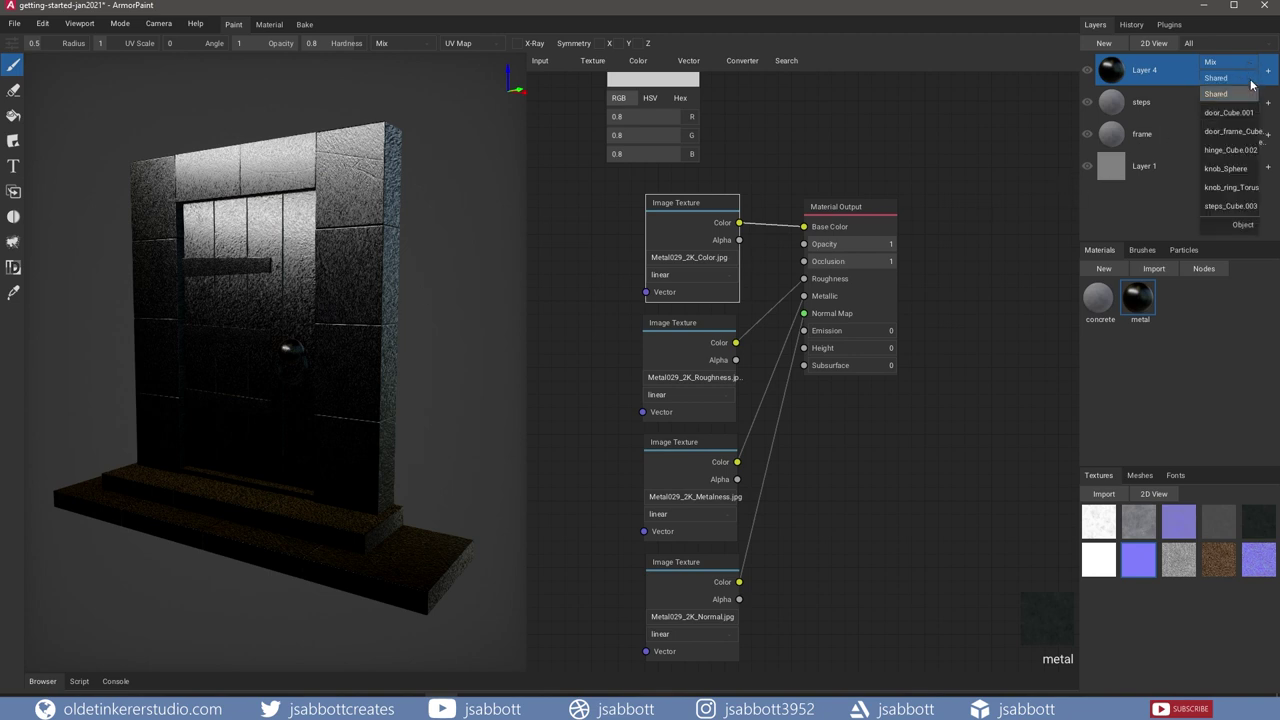
left_click(1230, 150)
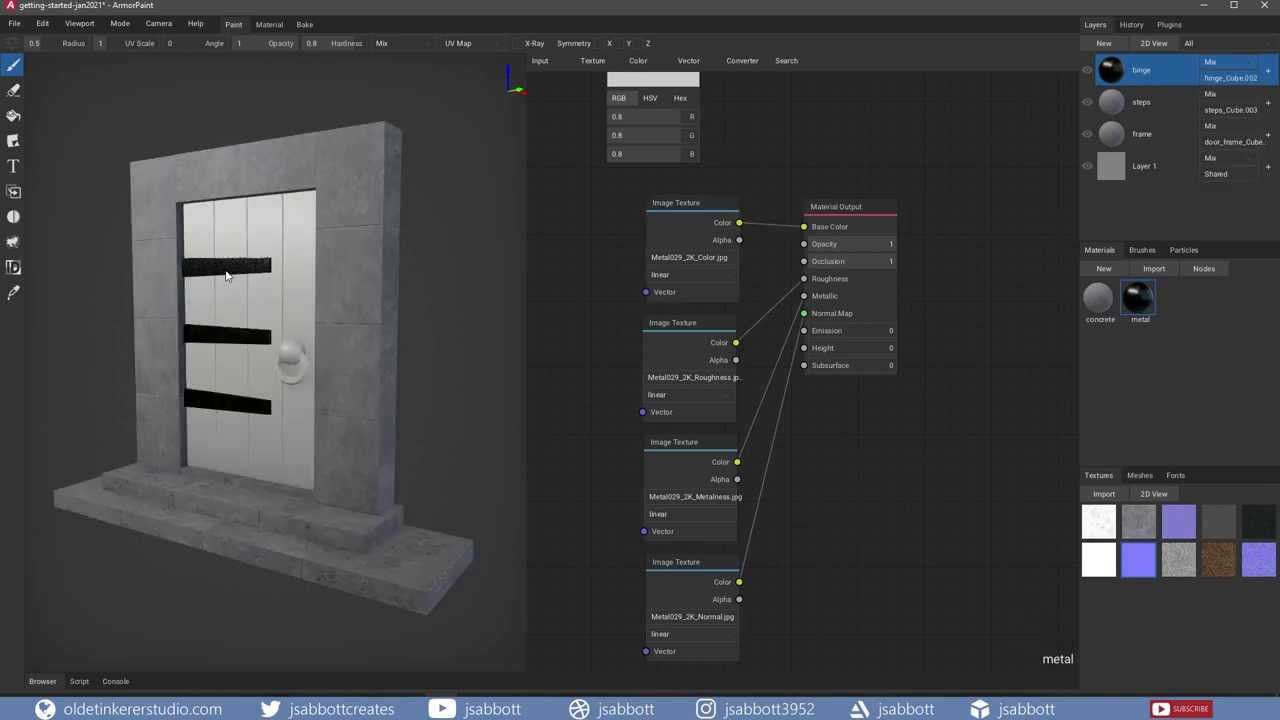
middle_click_drag(768, 232, 823, 339)
left_click_drag(731, 90, 596, 95)
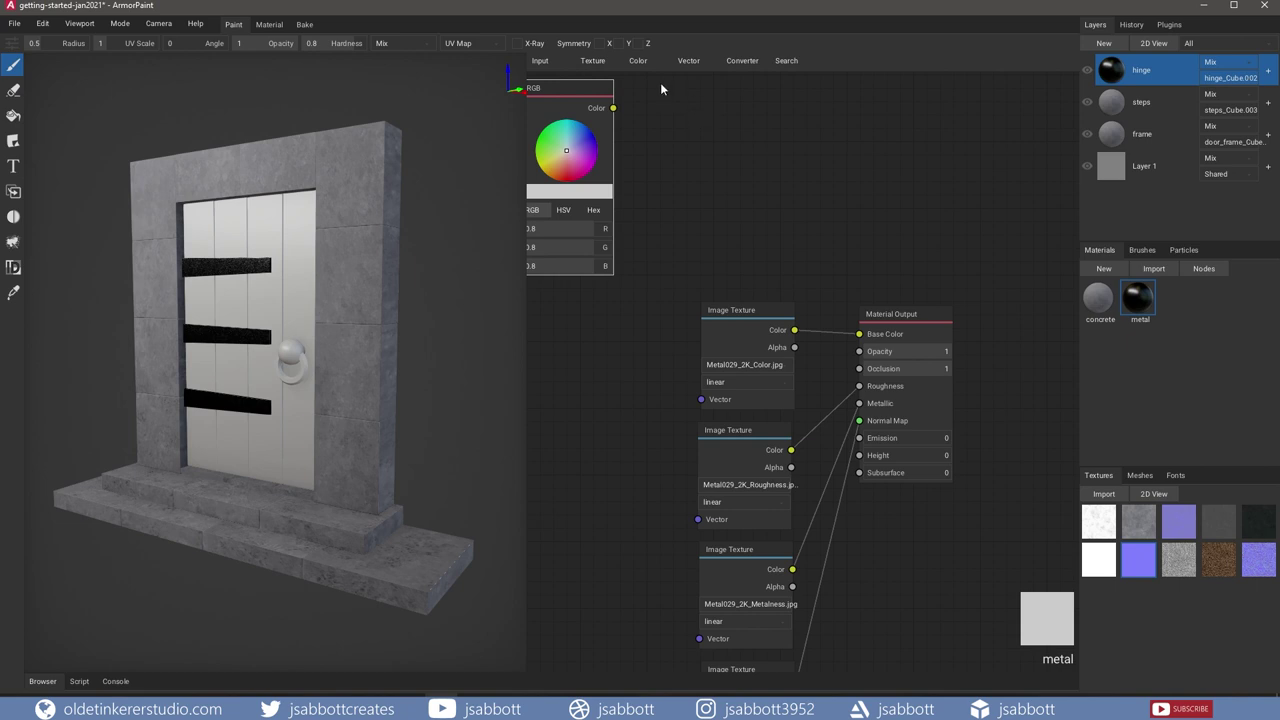
- Add a Separate RGB node and feed the roughness texture into it
left_click(746, 61)
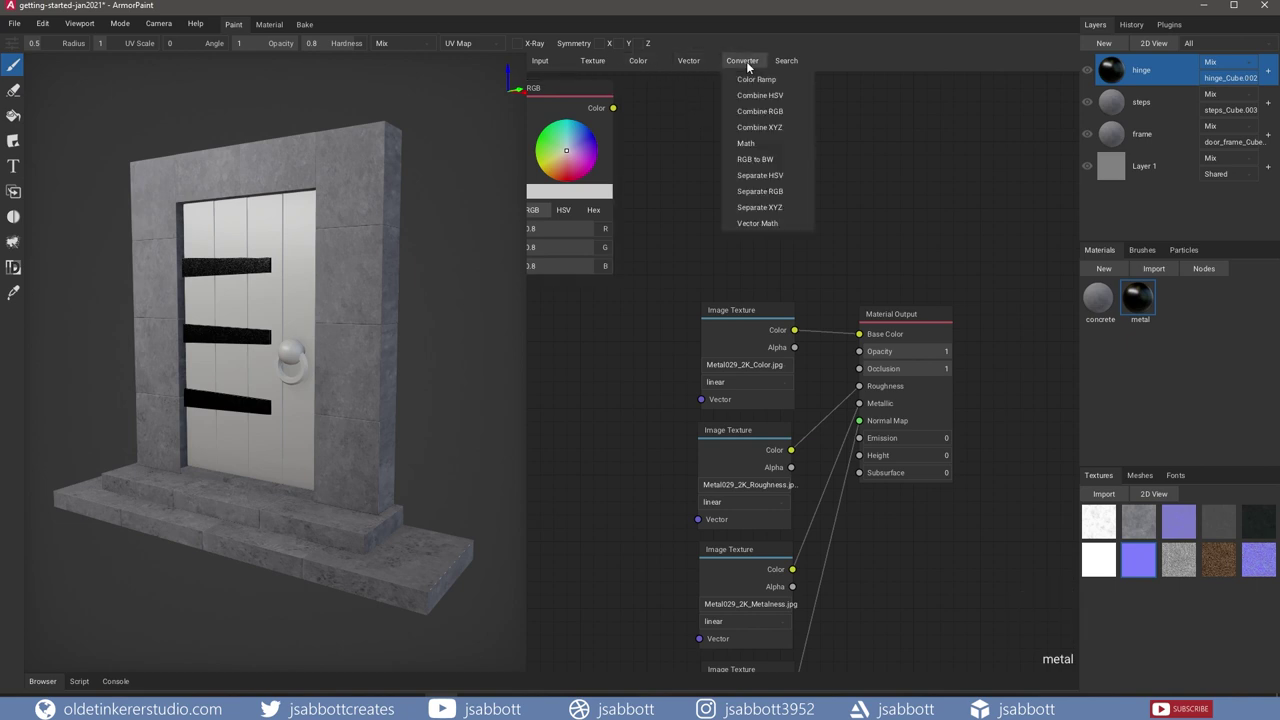
left_click(760, 191)
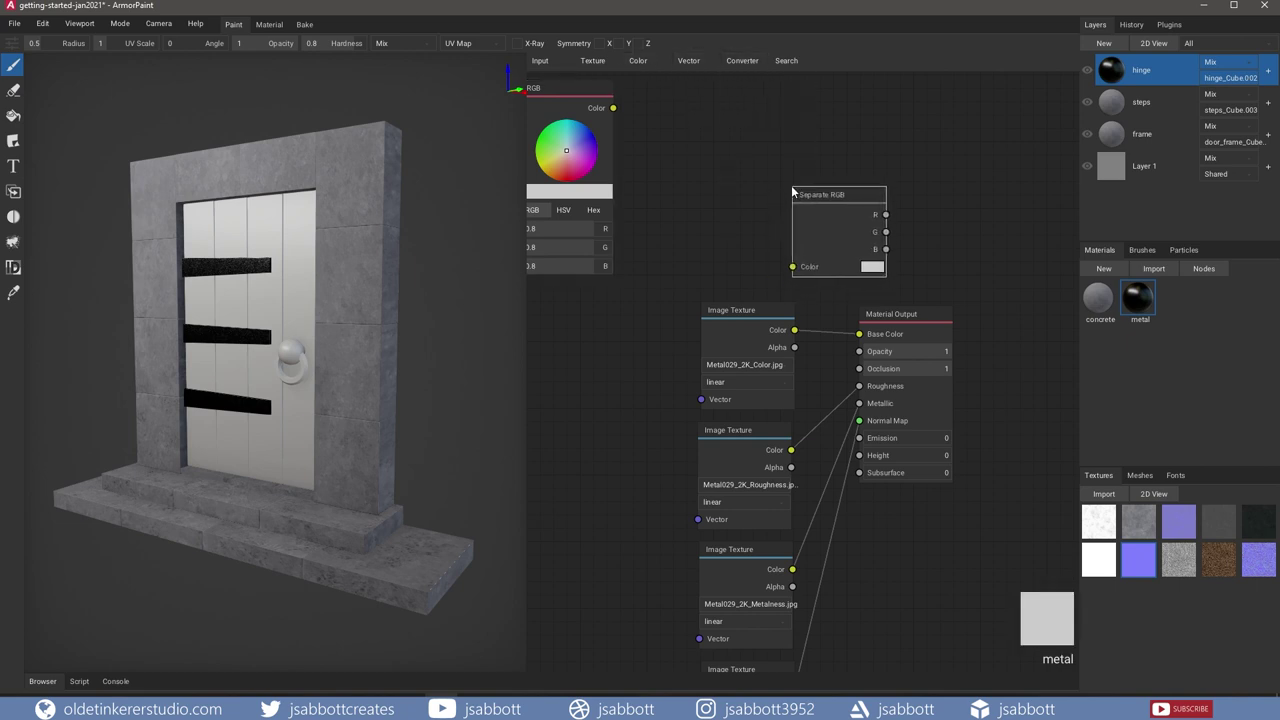
left_click(828, 381)
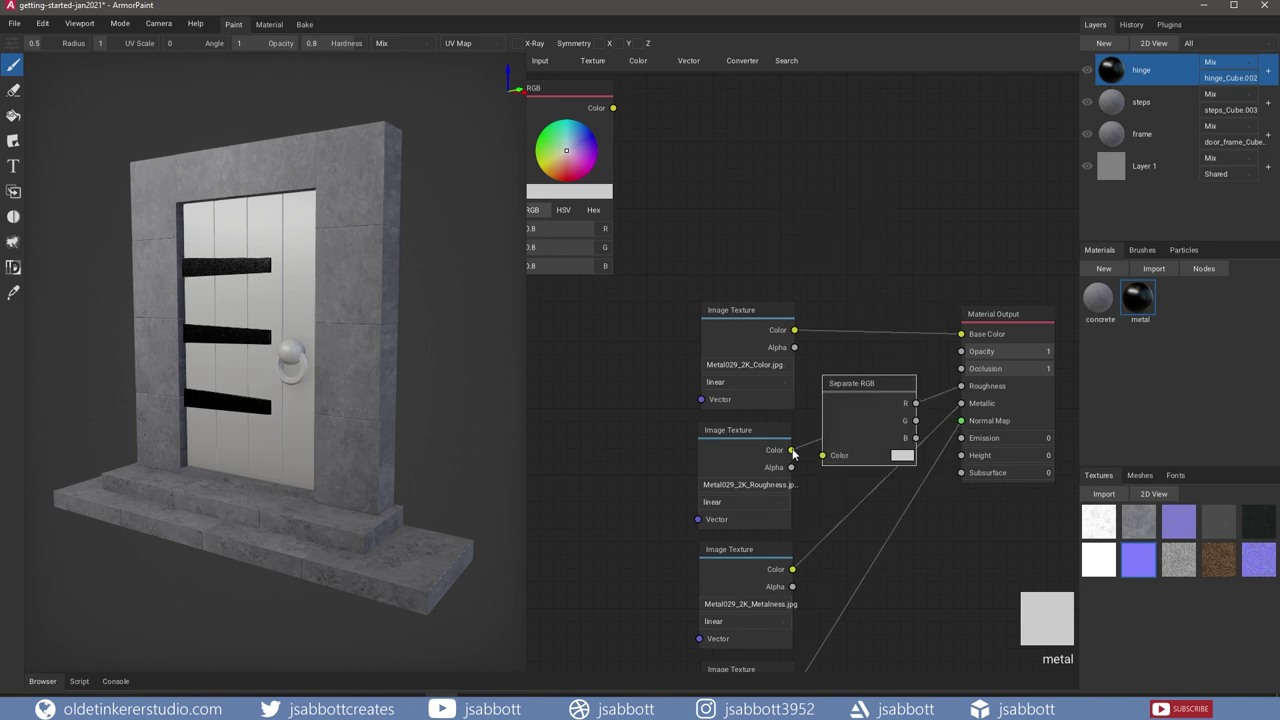
left_click_drag(792, 450, 823, 455)
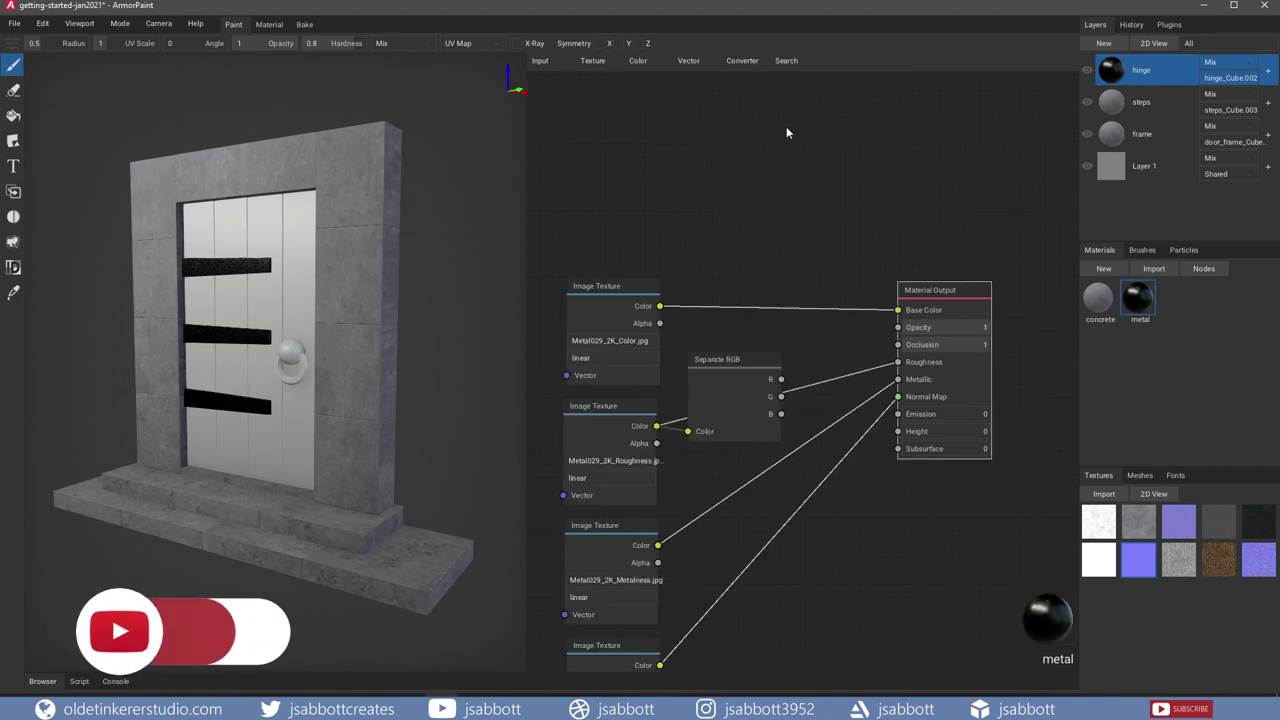
- Add a Color Ramp driven by the red channel and plug it into Roughness
left_click(741, 62)
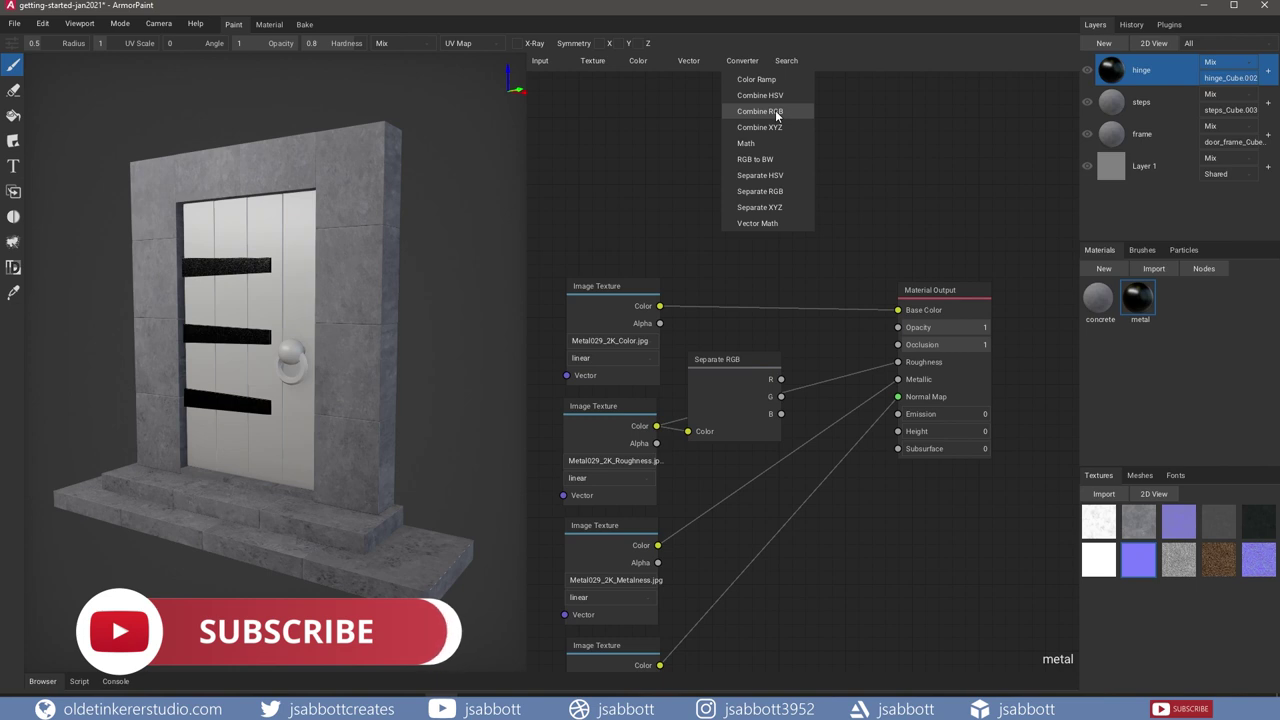
left_click(760, 79)
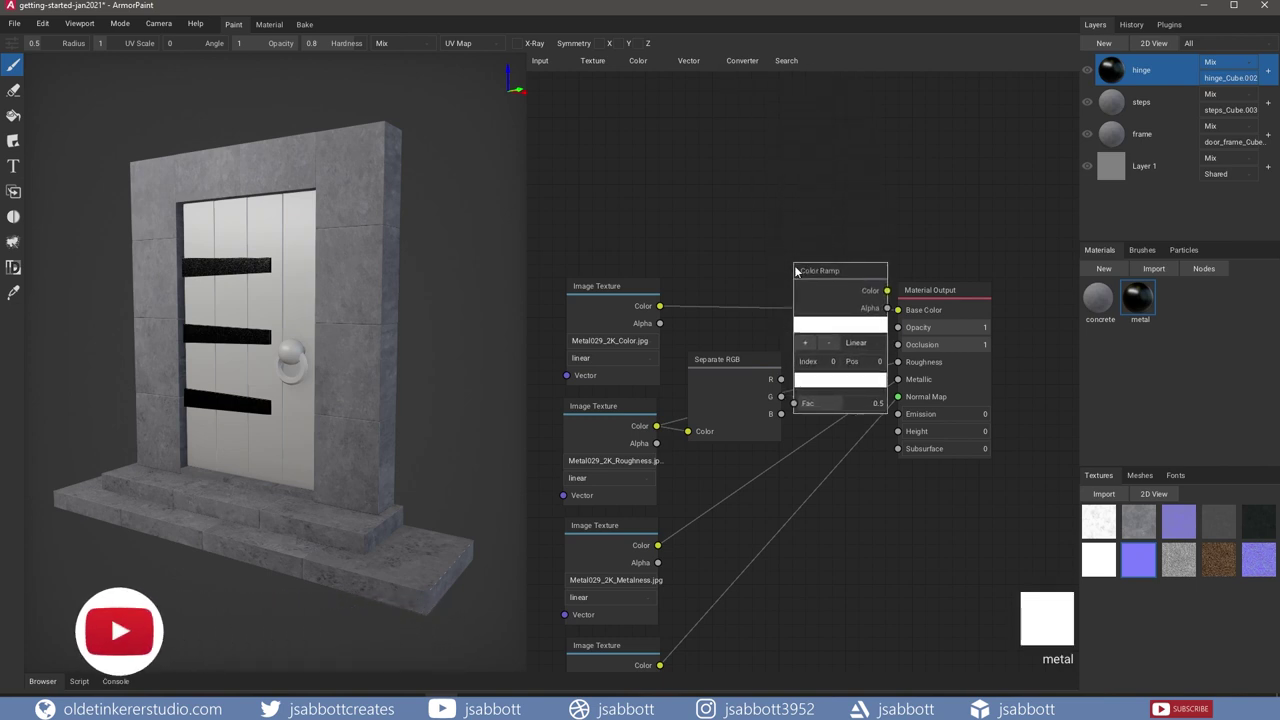
left_click_drag(797, 273, 797, 322)
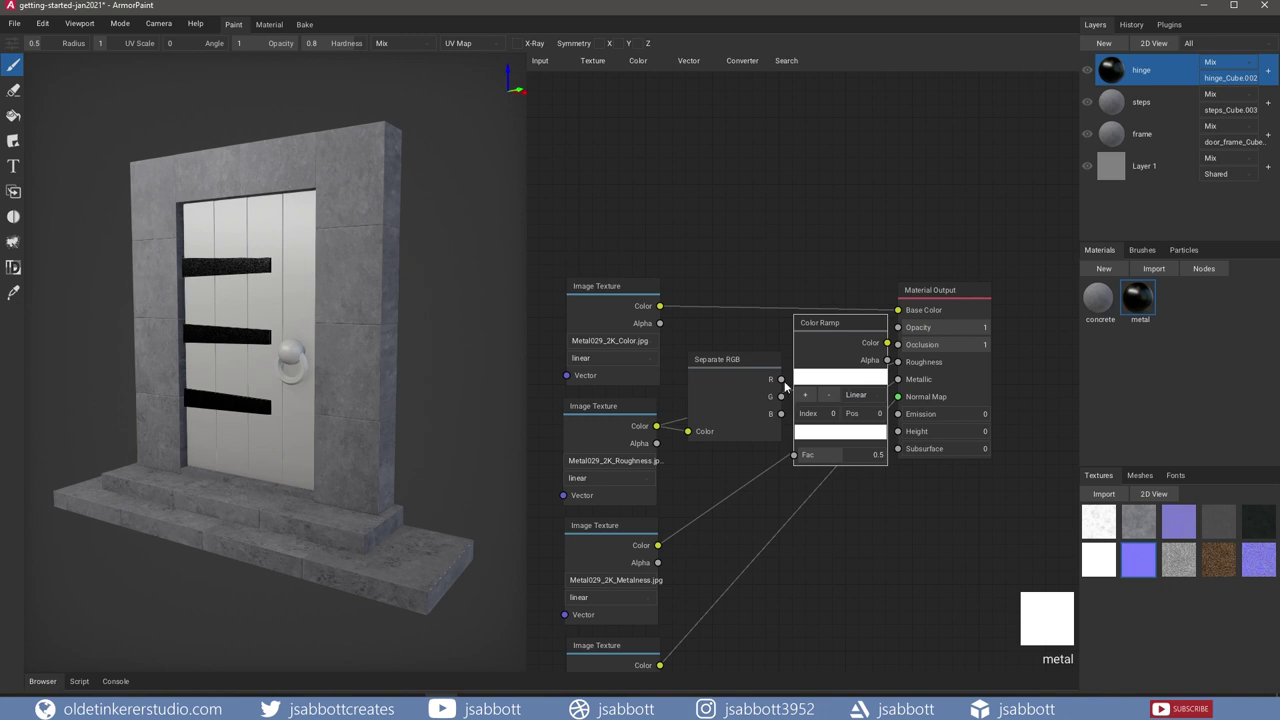
left_click_drag(781, 381, 795, 458)
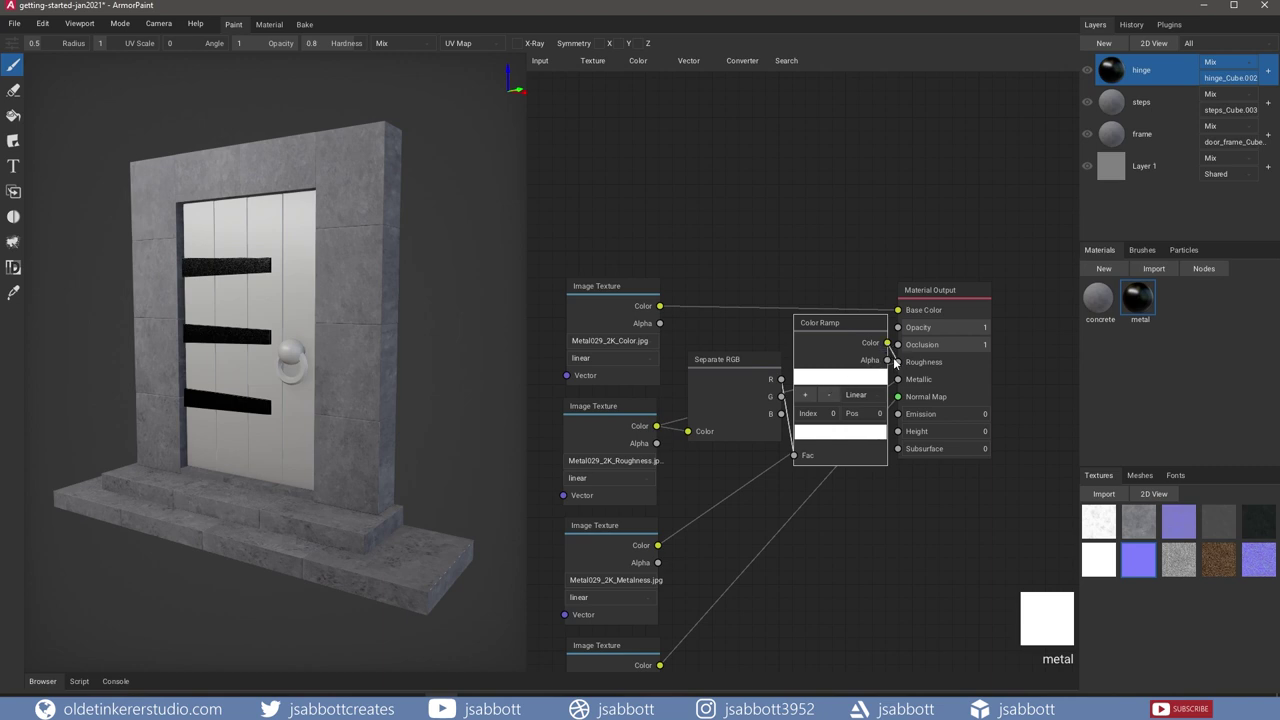
left_click_drag(896, 364, 897, 362)
left_click_drag(934, 287, 982, 306)
left_click_drag(835, 322, 855, 321)
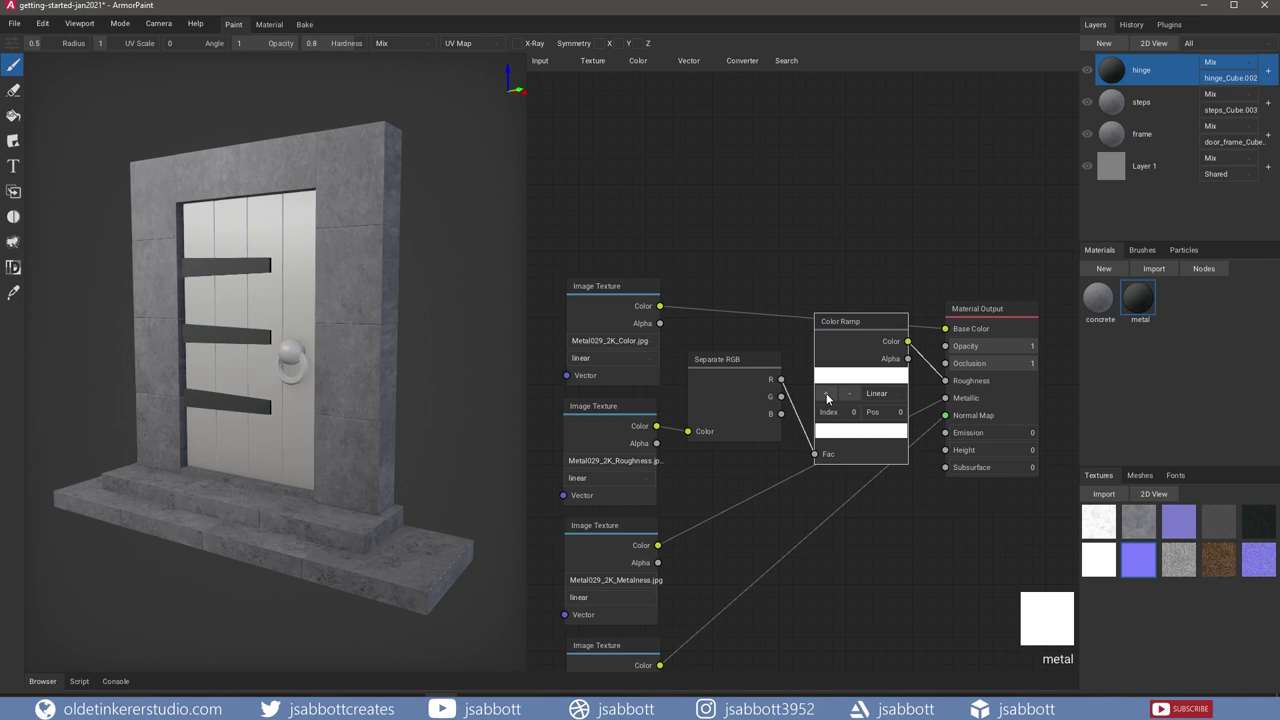
- Add a second Color Ramp stop with HSV value 0.3 at position 0.66
left_click(827, 396)
left_click(855, 431)
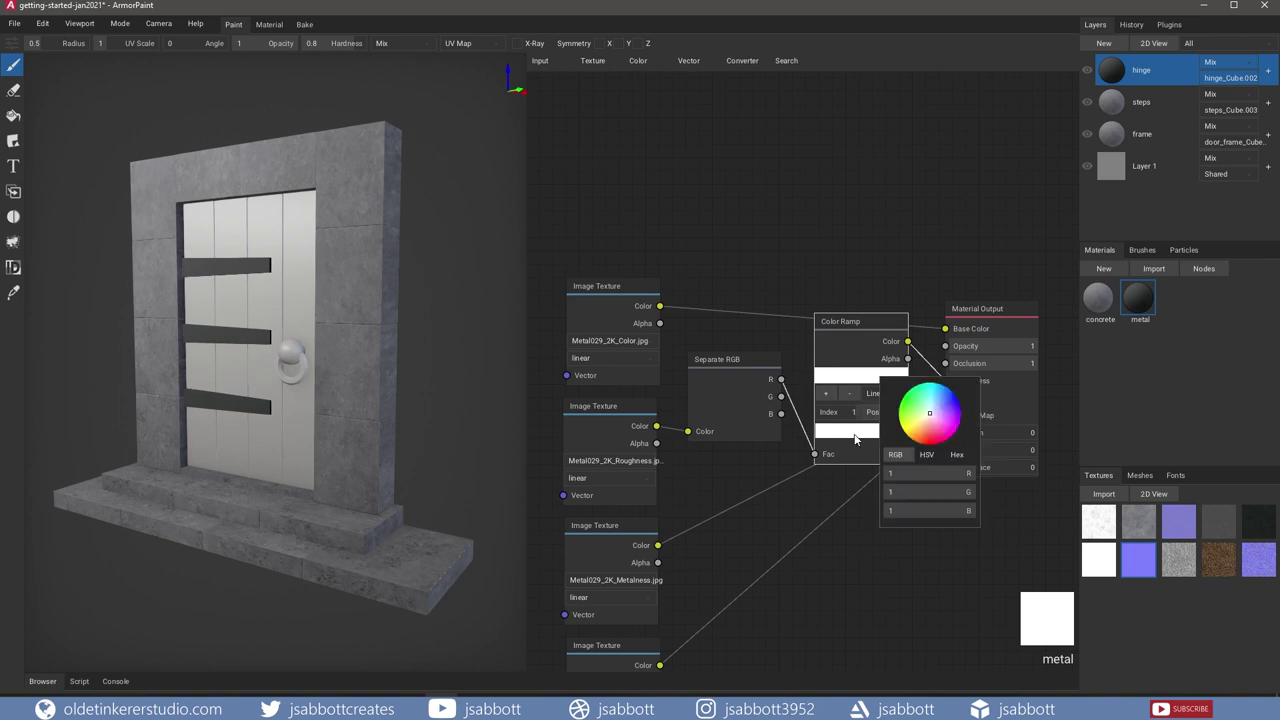
left_click(928, 456)
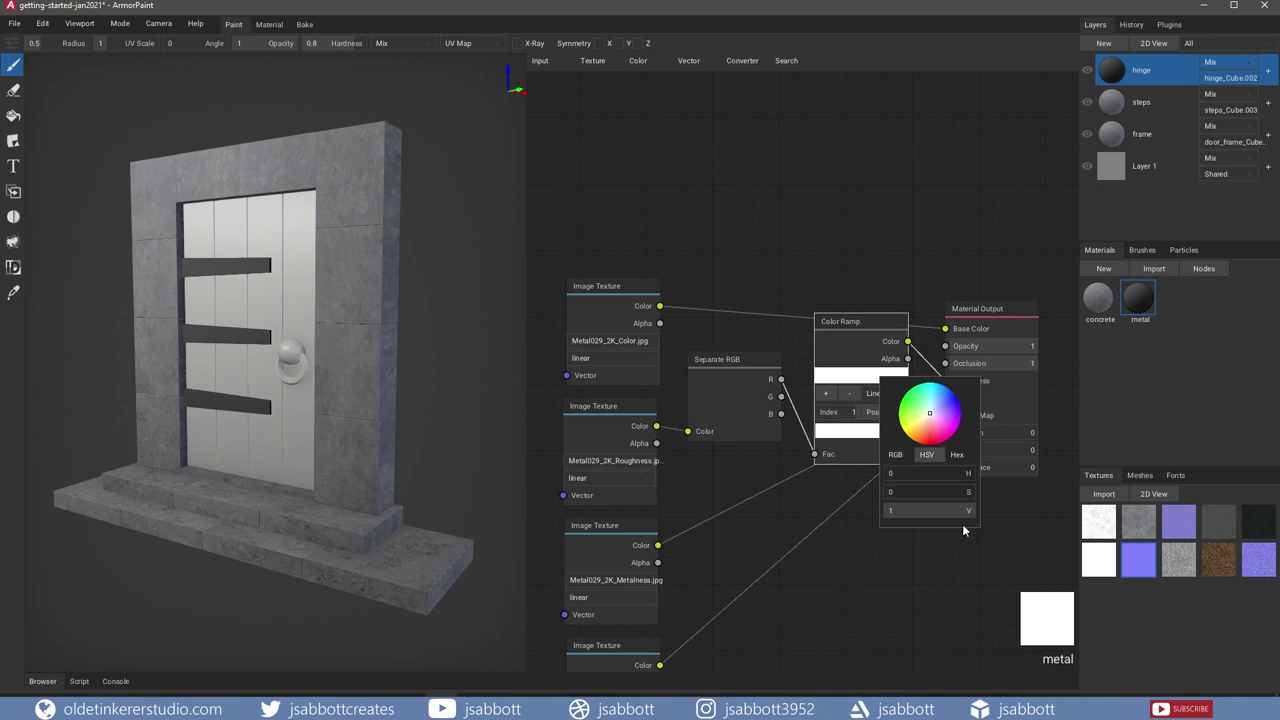
left_click_drag(964, 516, 950, 513)
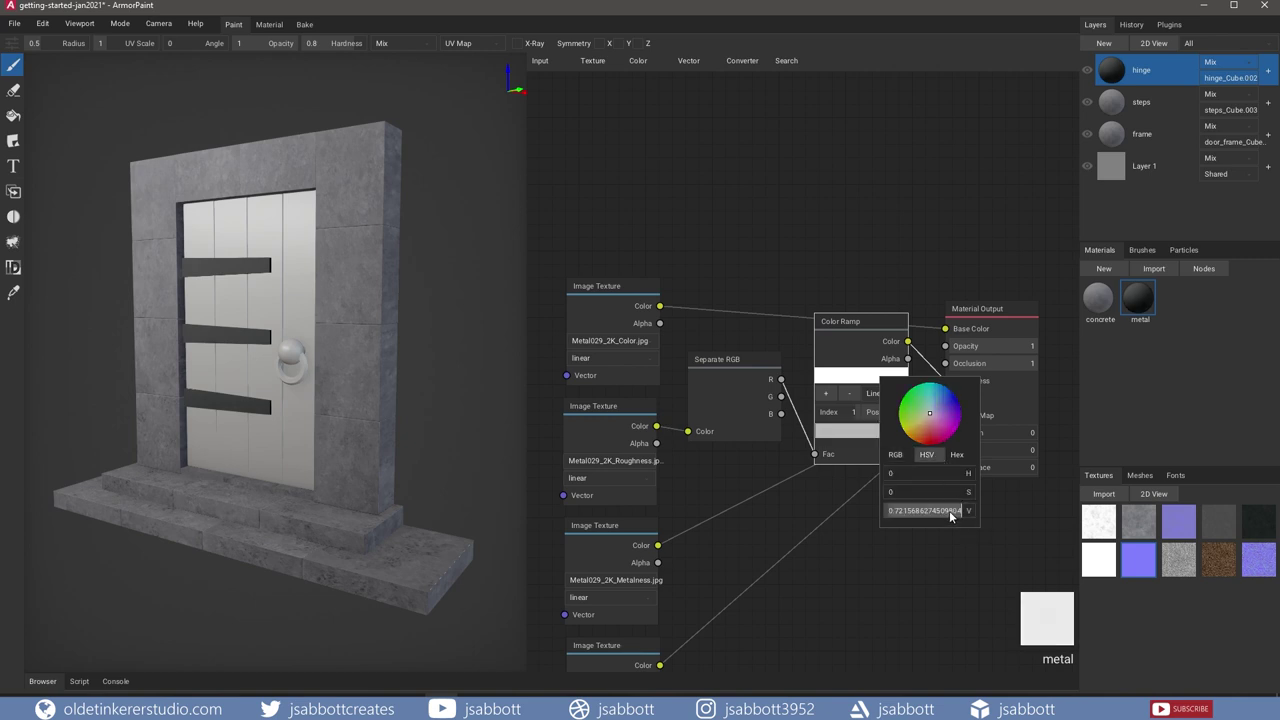
type("0.3")
key("Return")
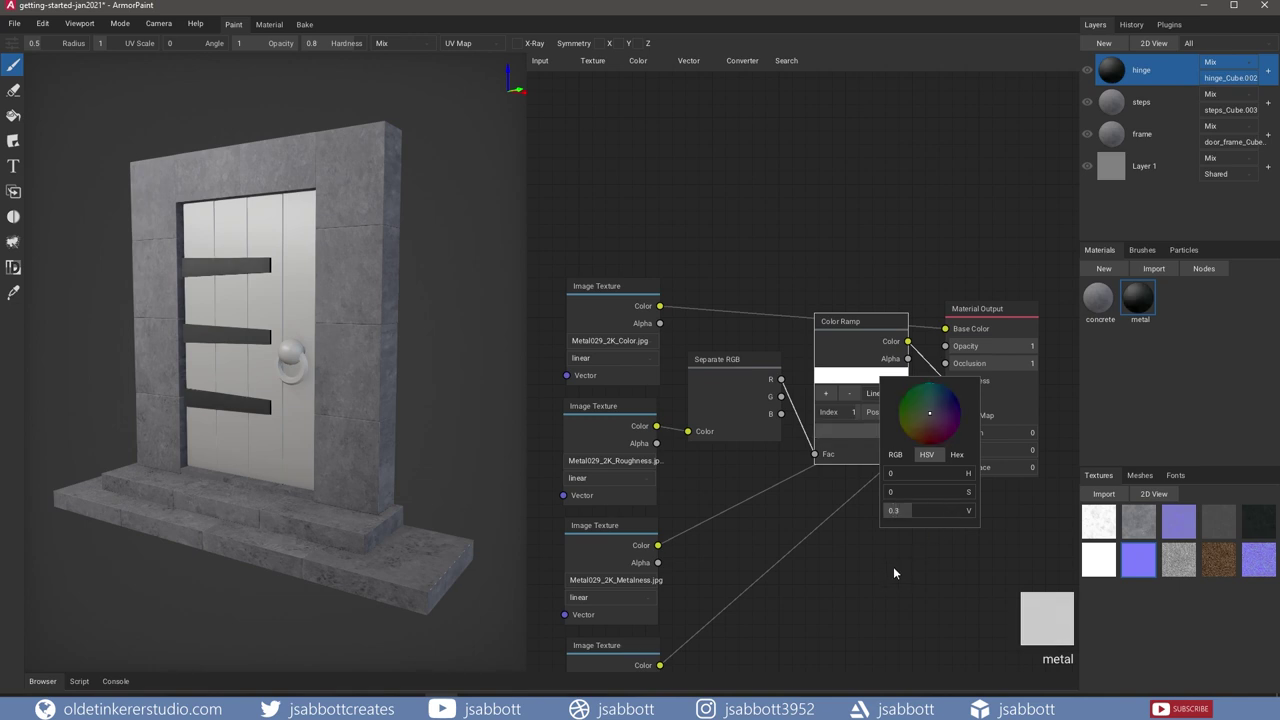
left_click(871, 322)
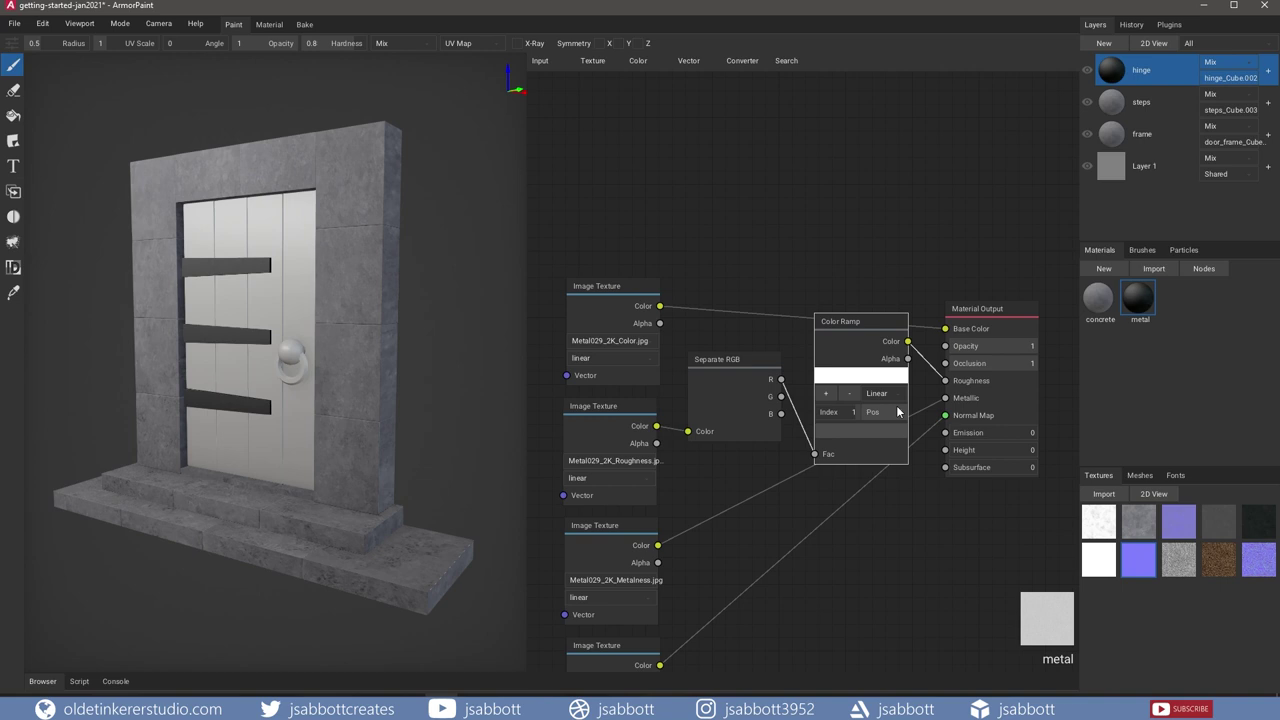
left_click(886, 420)
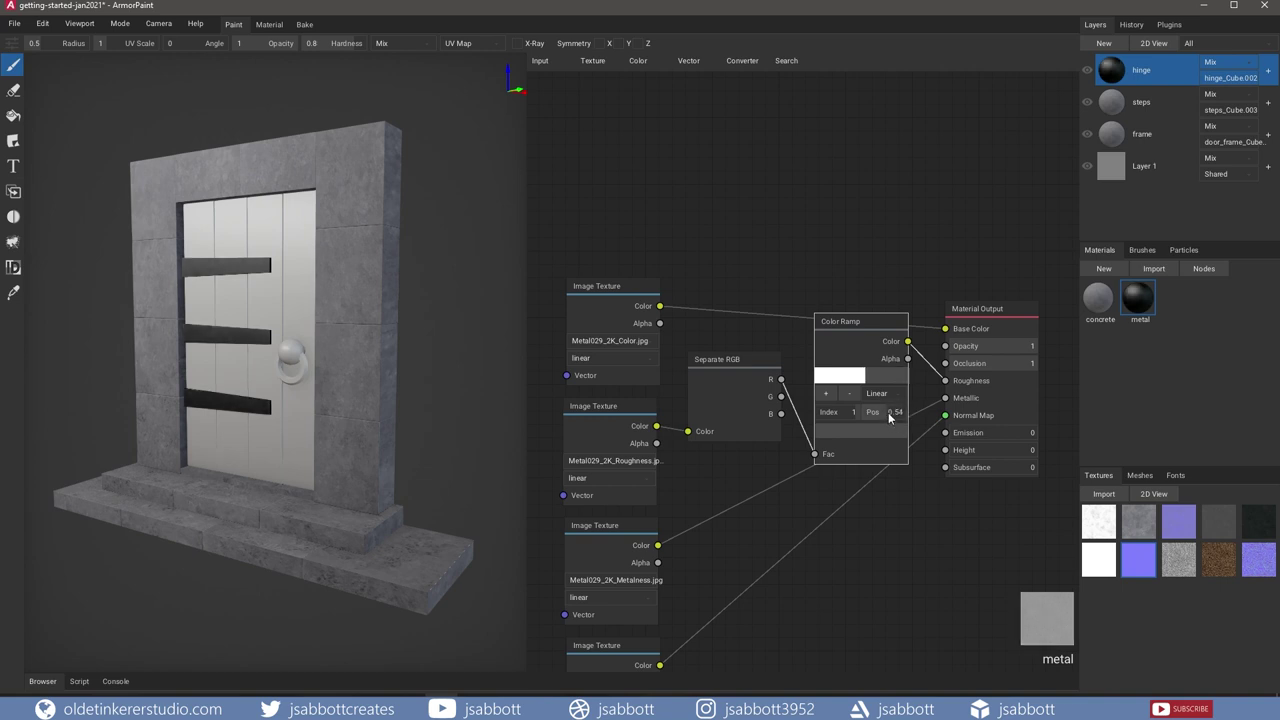
left_click_drag(888, 418, 894, 418)
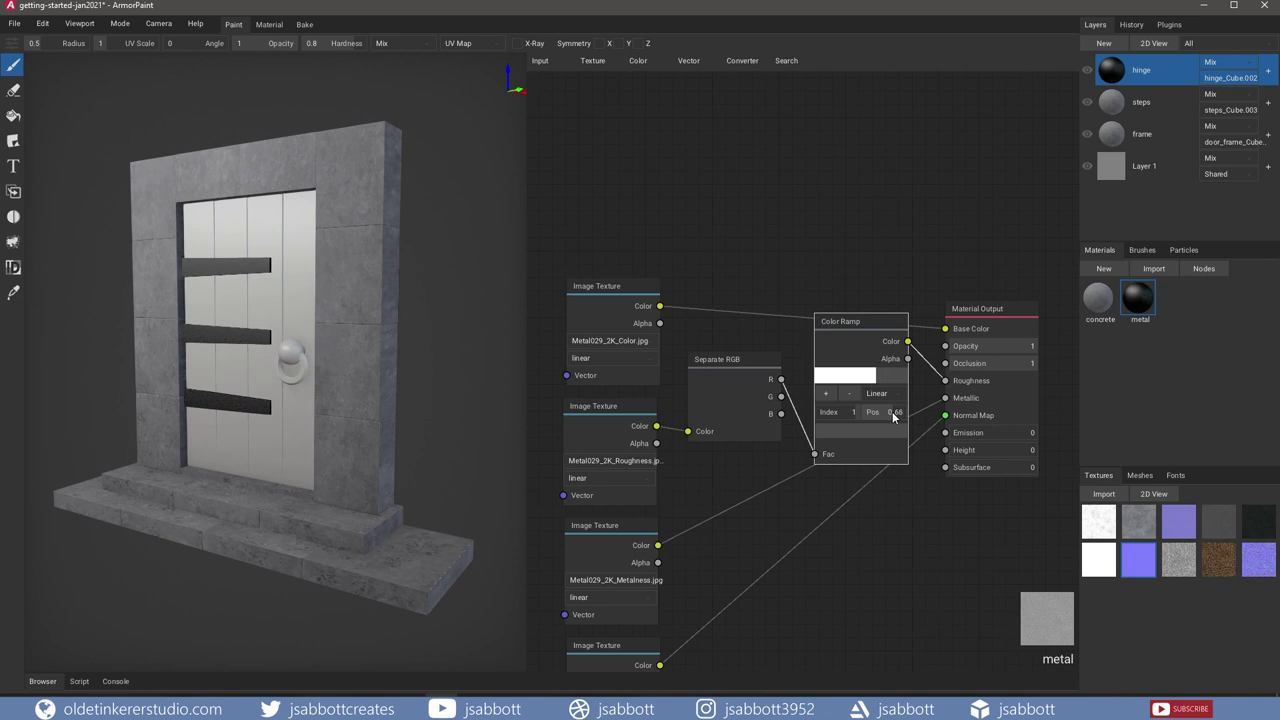
- Add a Mapping node linked to the Color, roughness, metalness and normal textures' vectors
left_click(690, 62)
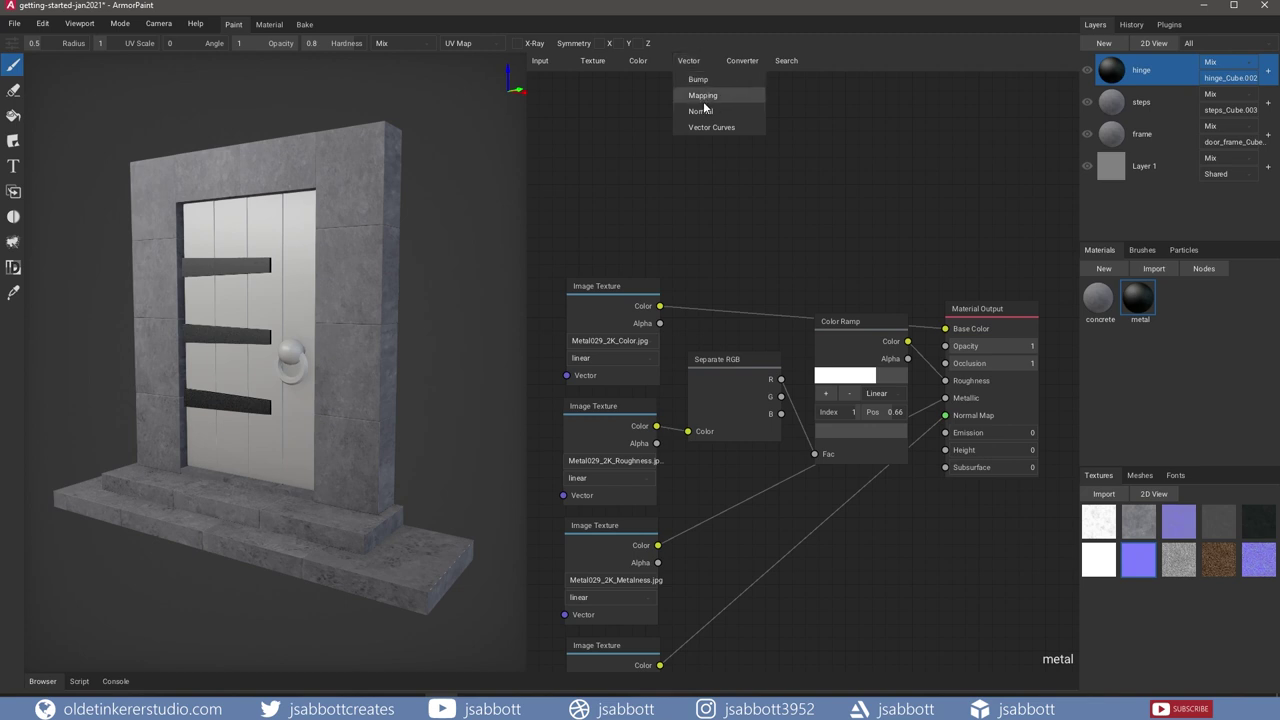
left_click(702, 95)
left_click_drag(704, 111, 716, 244)
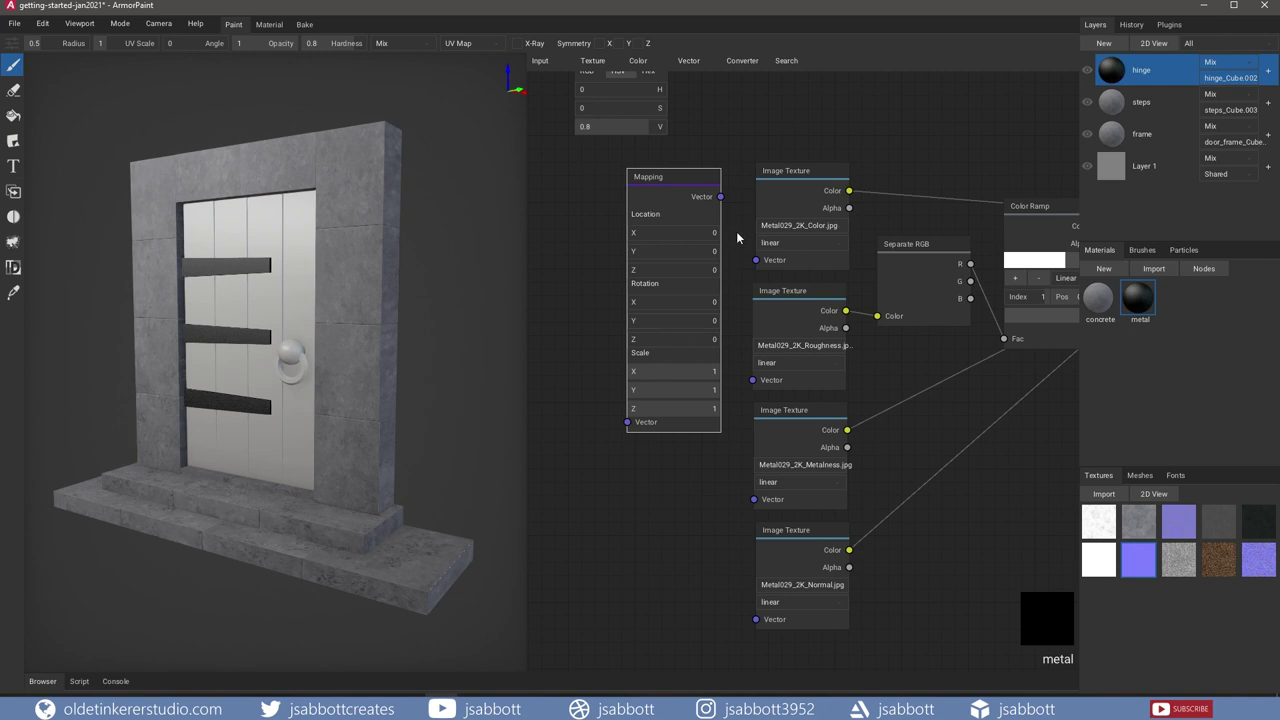
middle_click_drag(738, 240, 724, 206)
scroll(724, 206, "down", 1)
left_click_drag(711, 177, 740, 234)
left_click_drag(711, 177, 738, 340)
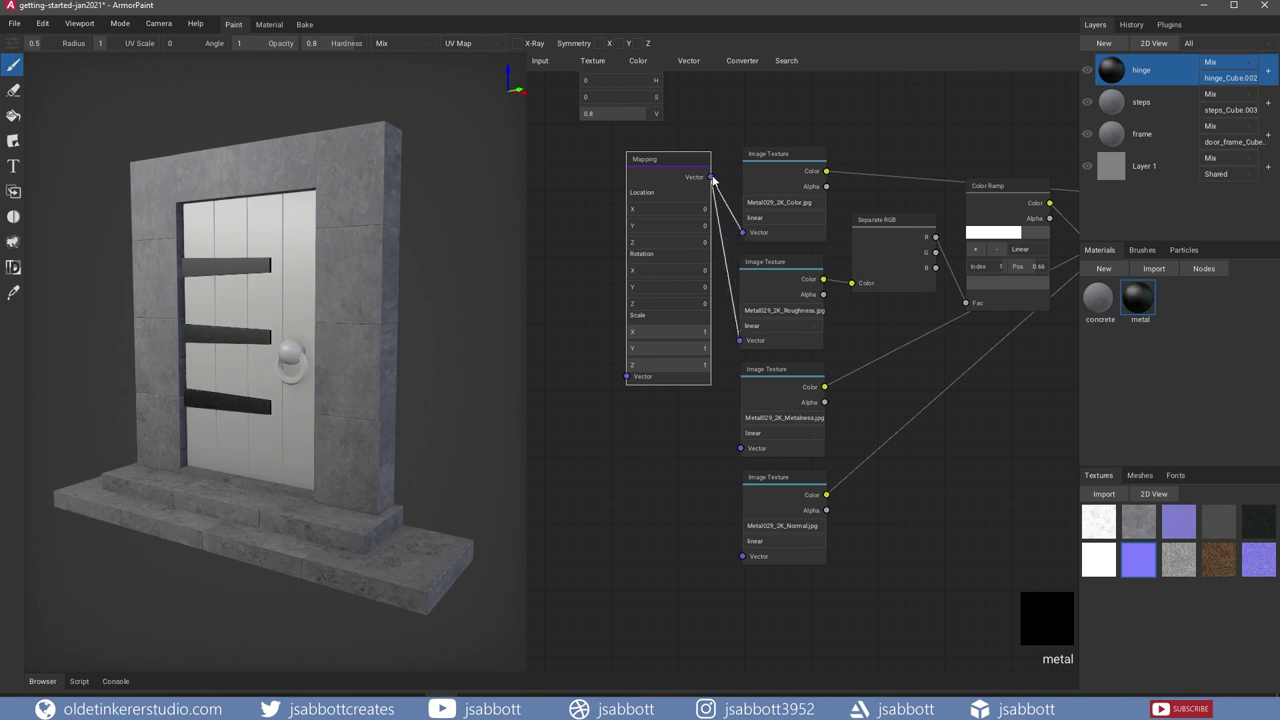
left_click_drag(711, 177, 741, 448)
left_click_drag(711, 177, 740, 558)
- Add a UV Map node feeding the Mapping node's vector input
middle_click_drag(596, 310, 656, 355)
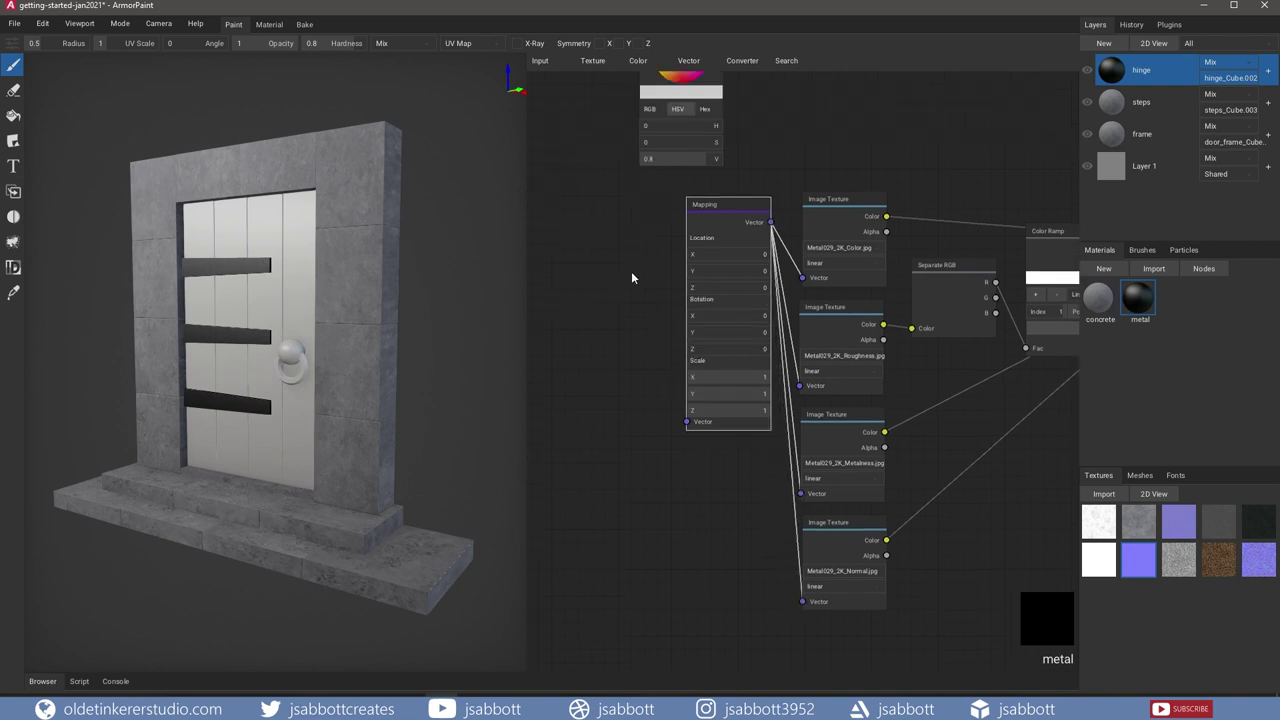
left_click(544, 62)
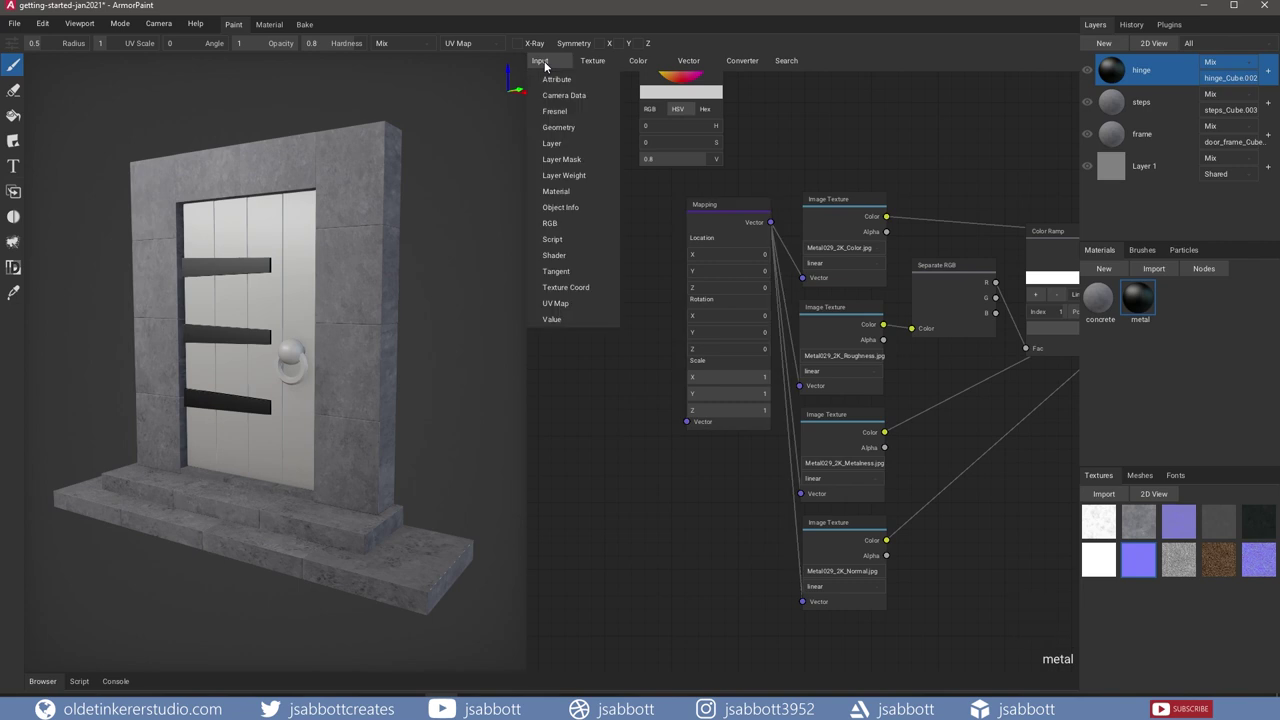
left_click(556, 303)
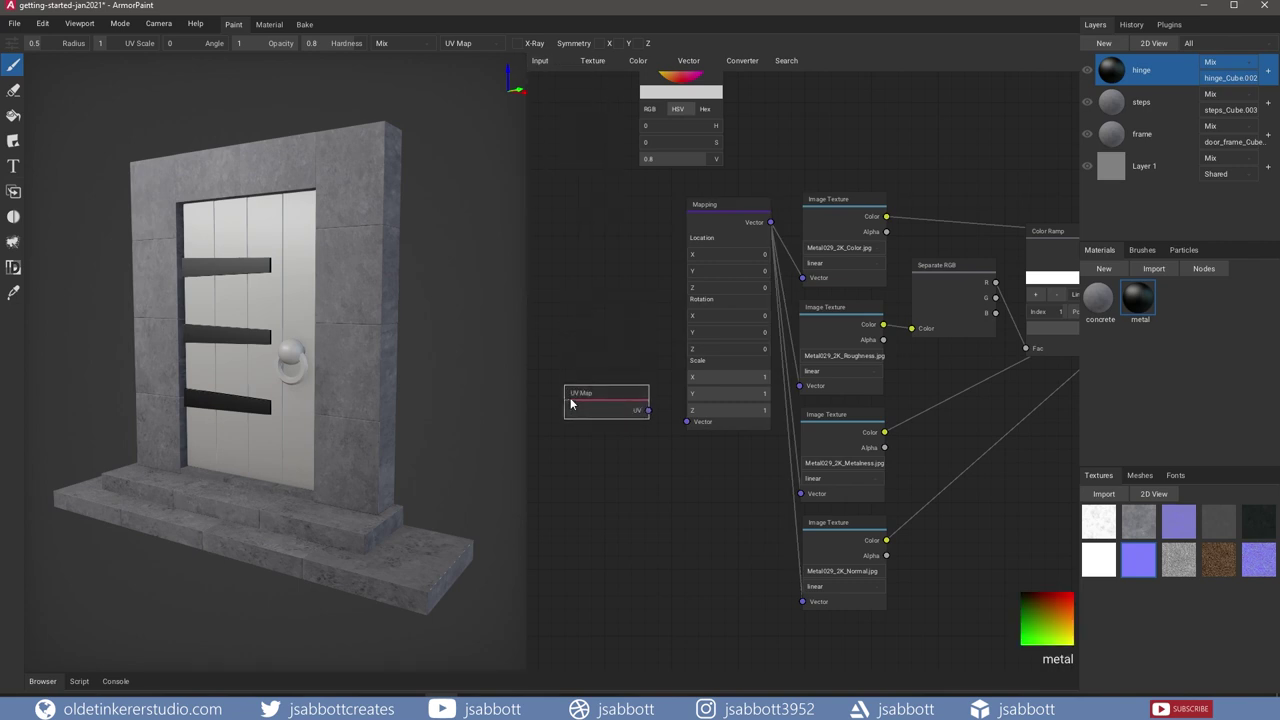
left_click_drag(648, 410, 686, 426)
- Set the Mapping node's scale to 2 on X, Y and Z
left_click(723, 376)
type("0.43")
type("2")
key("Tab")
type("2")
key("Tab")
type("2")
scroll(723, 376, "down", 1)
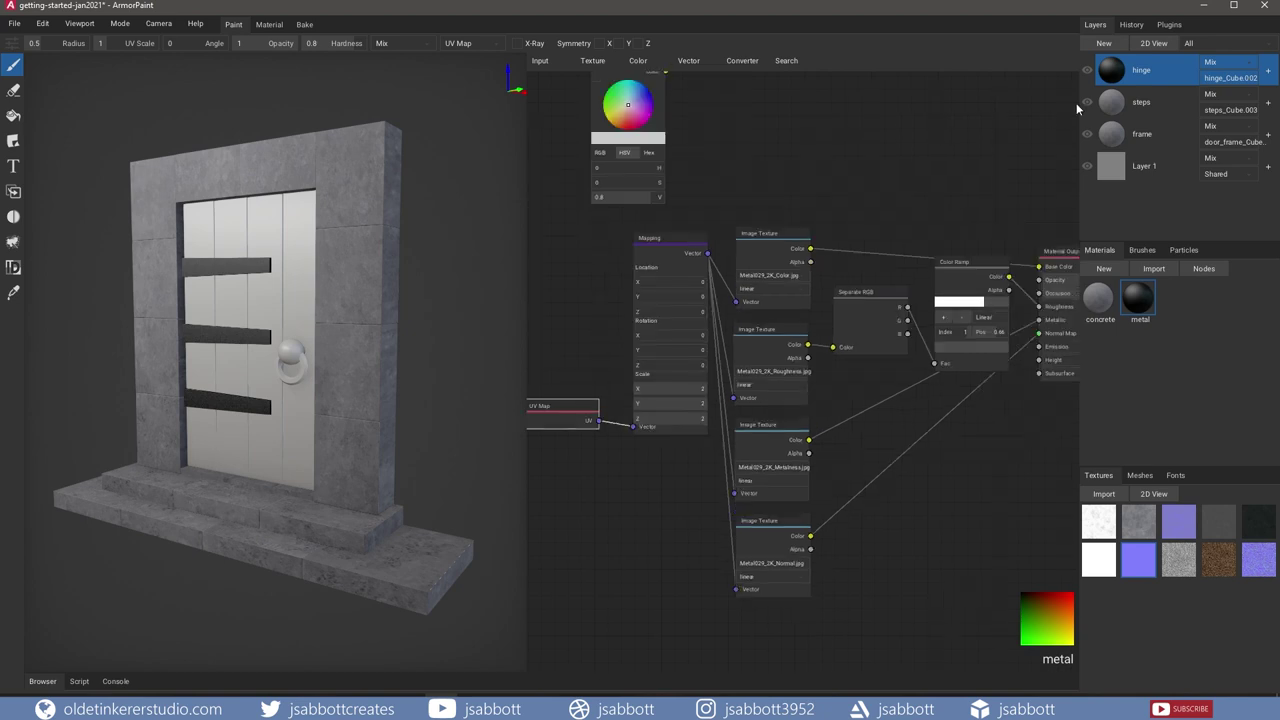
- Duplicate the hinge layer and limit the copy to the door knob object
right_click(1165, 71)
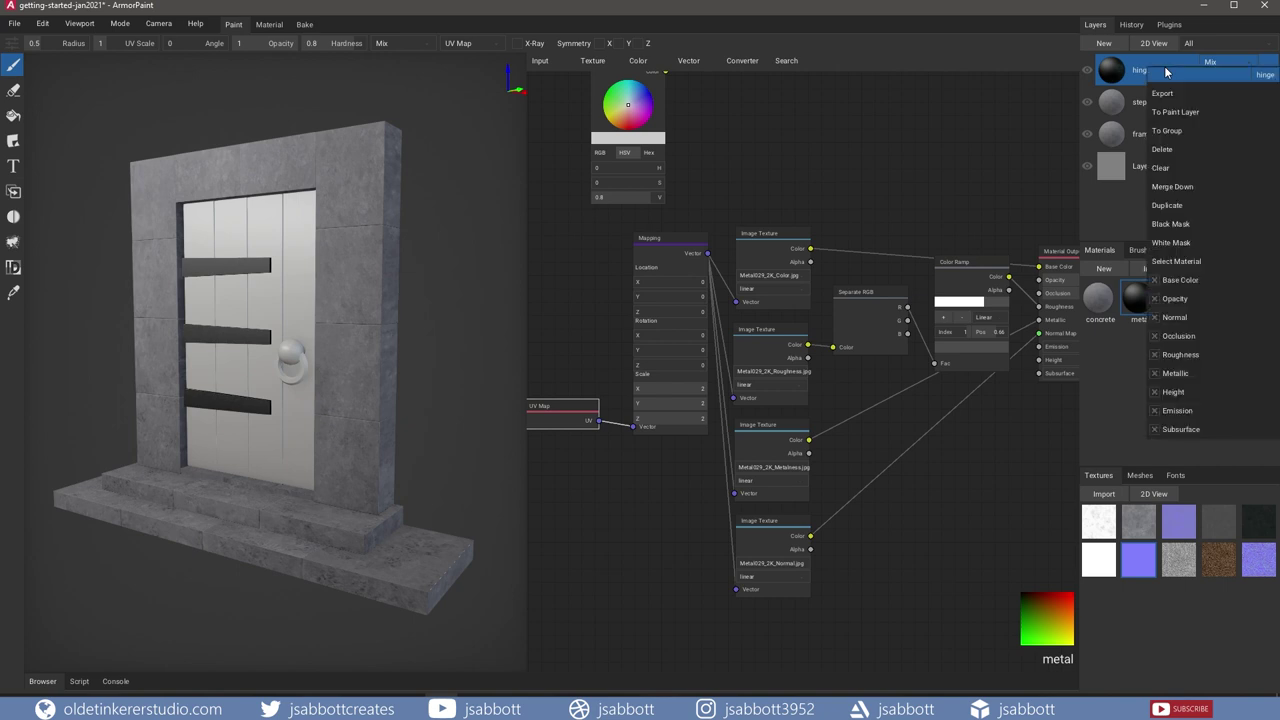
left_click(1179, 205)
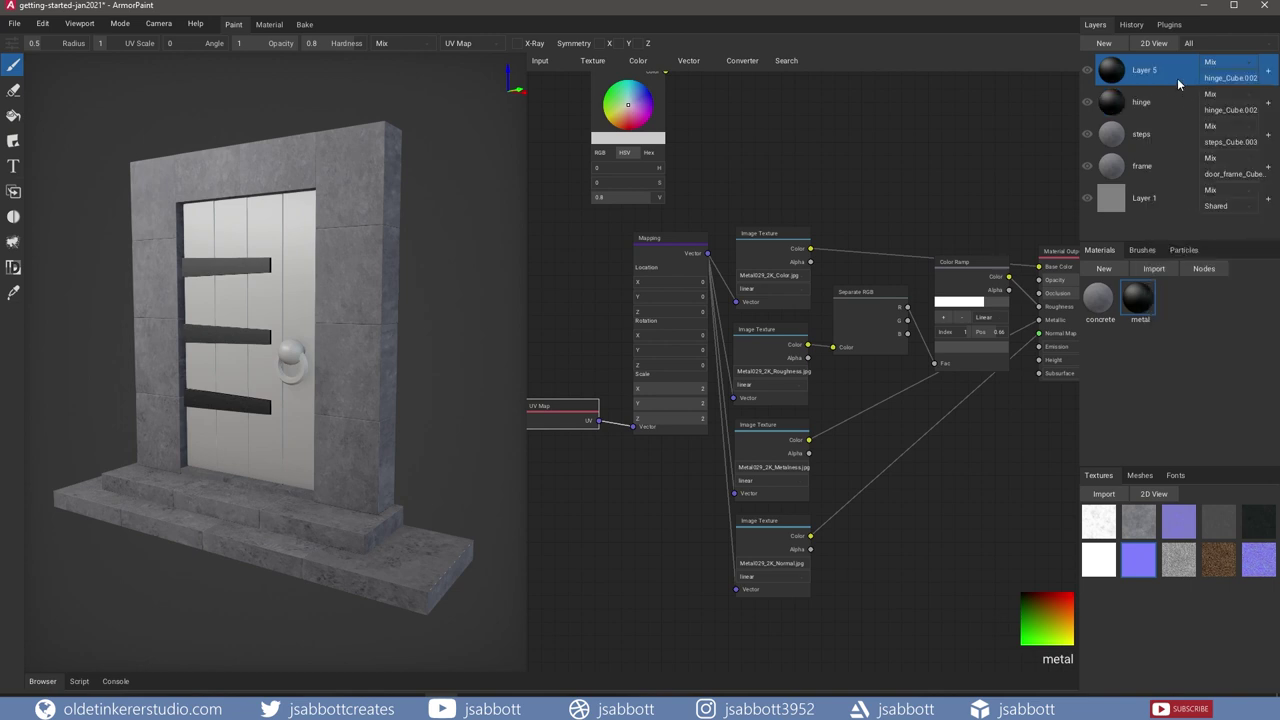
left_click(1243, 79)
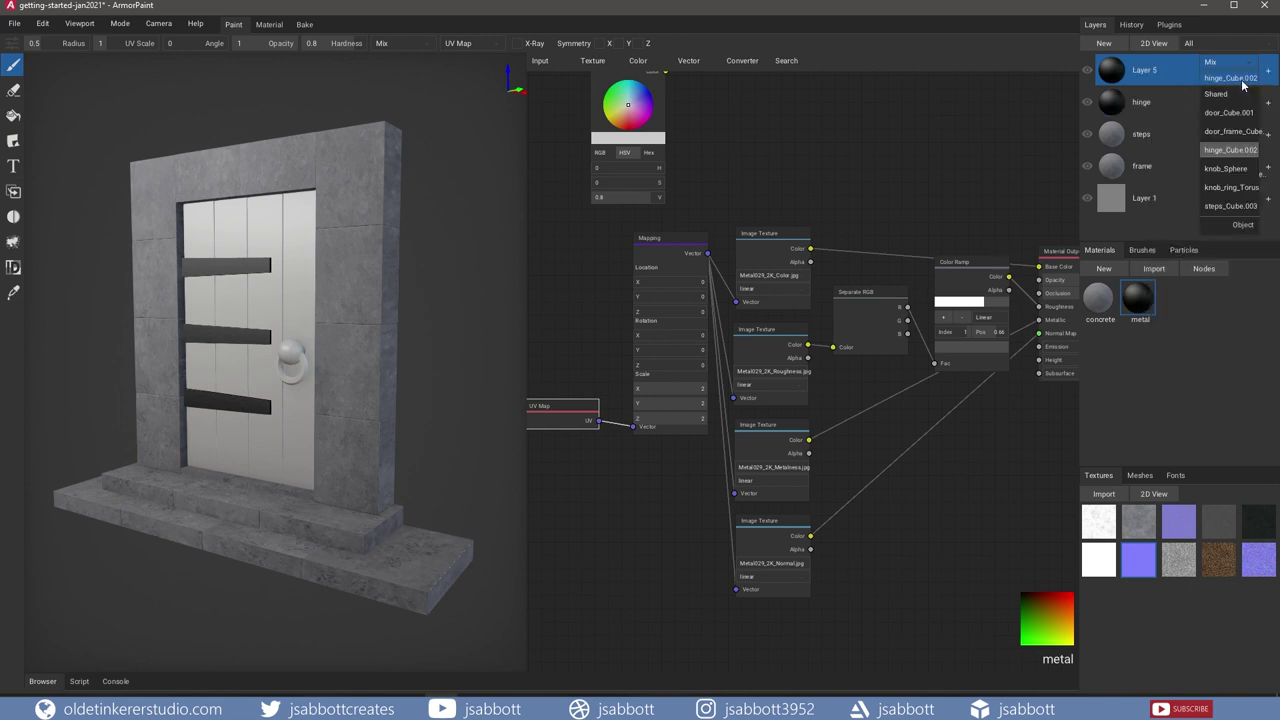
left_click(1230, 170)
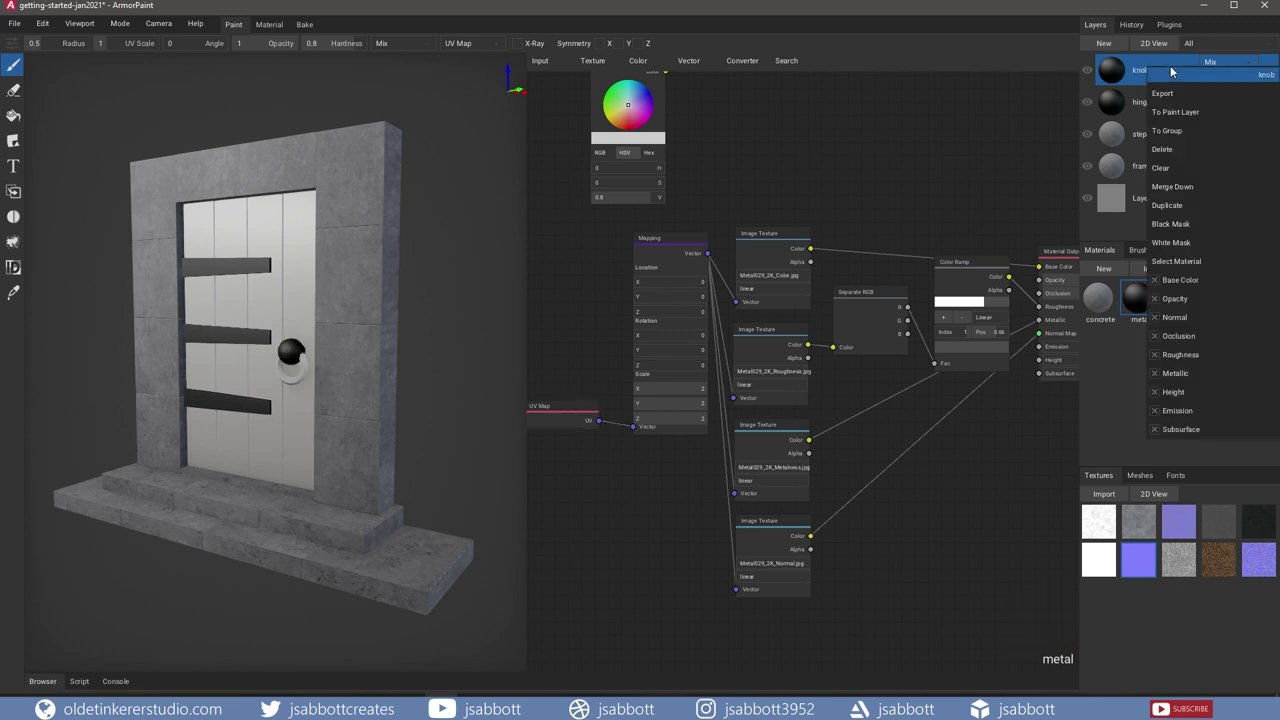
- Duplicate the knob layer and limit the copy to the knob ring object
left_click(1180, 204)
left_click(1216, 80)
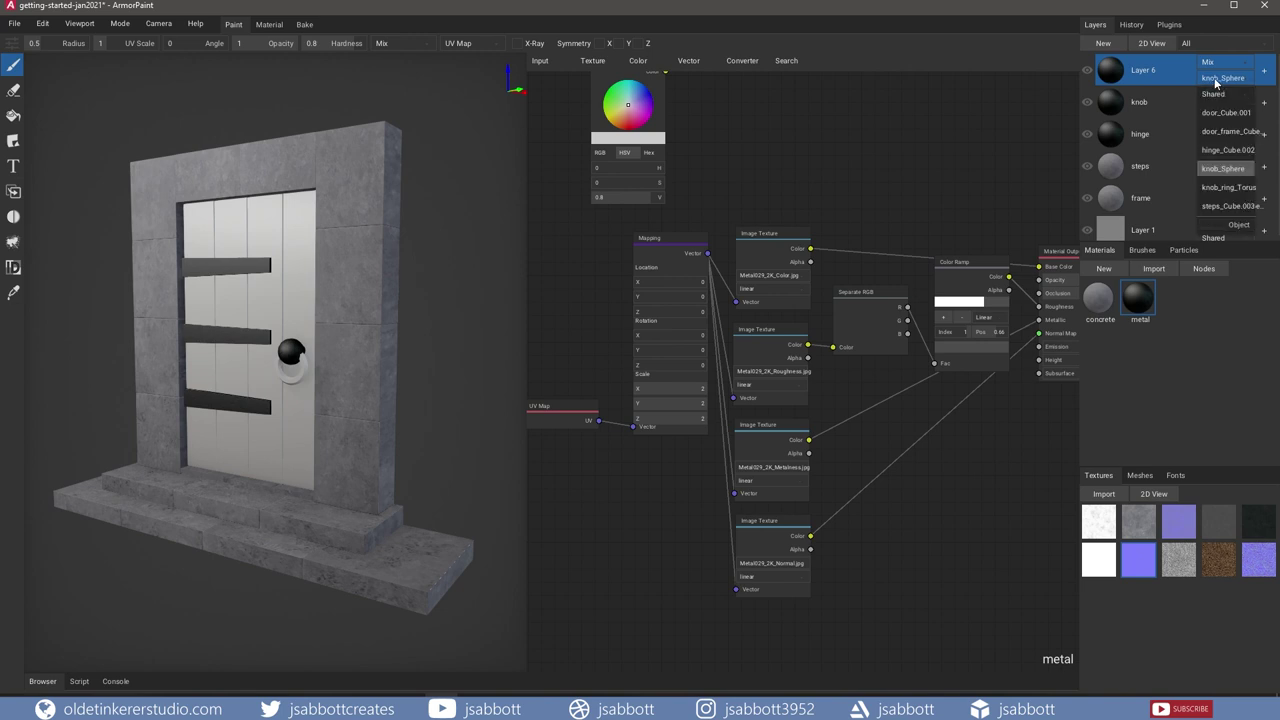
left_click(1226, 187)
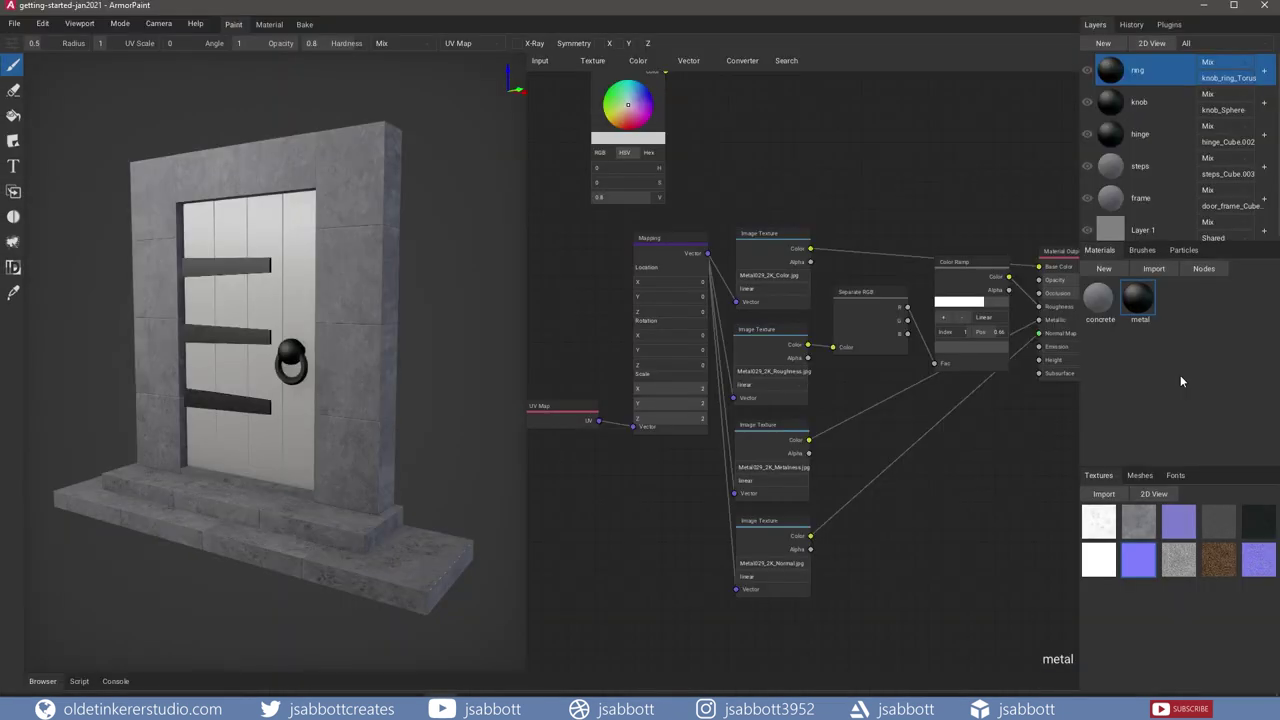
- Create a new material named wood and disconnect its plain base colour
left_click(1102, 268)
left_click(1046, 659)
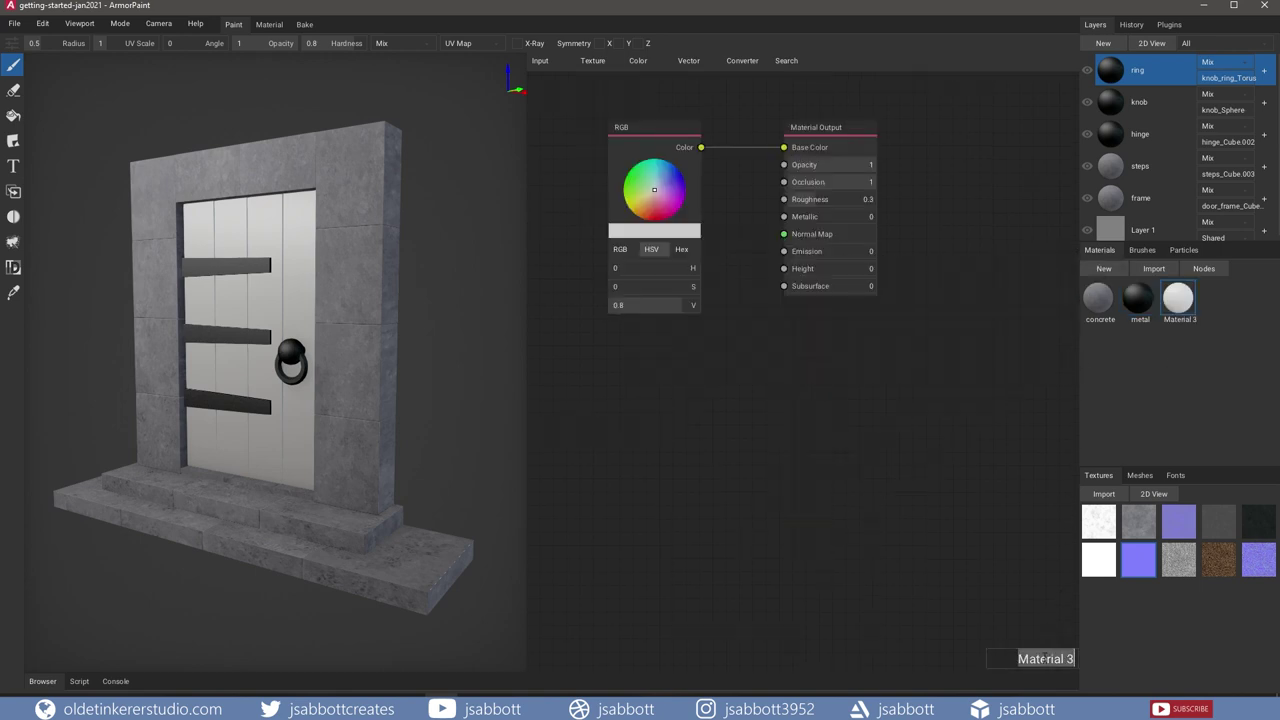
type("wood")
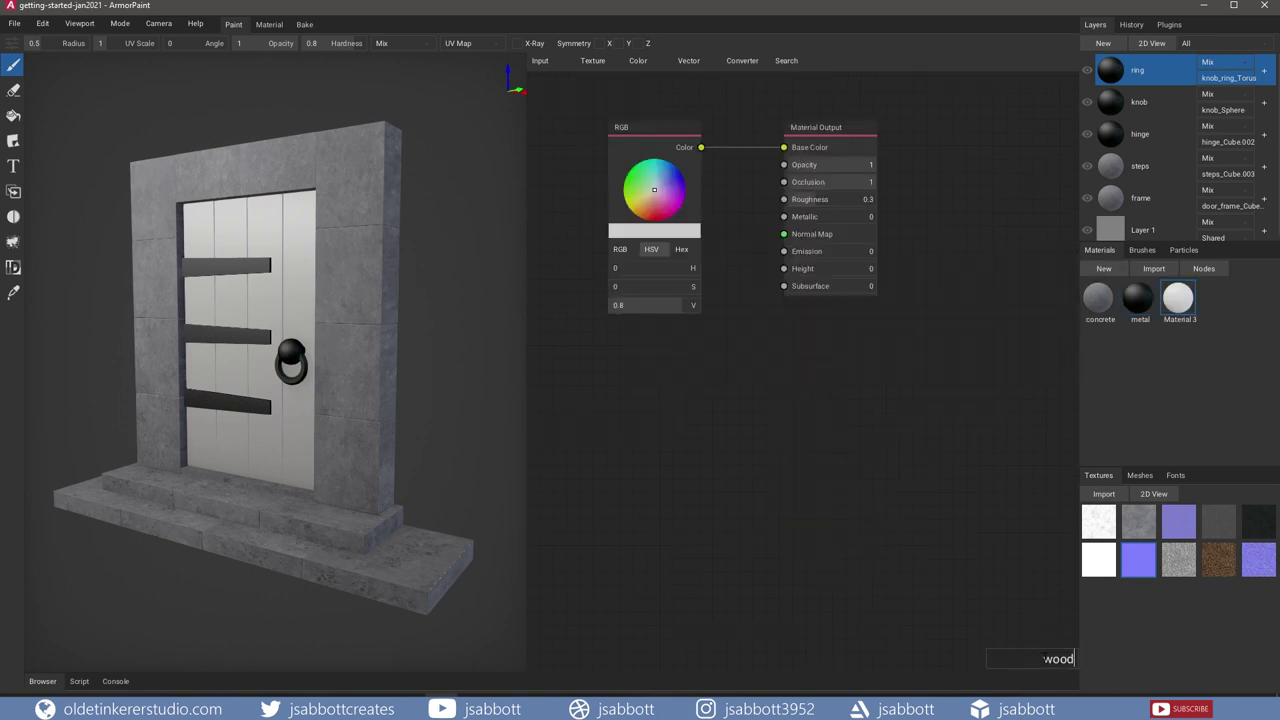
key("Return")
left_click_drag(701, 147, 783, 150)
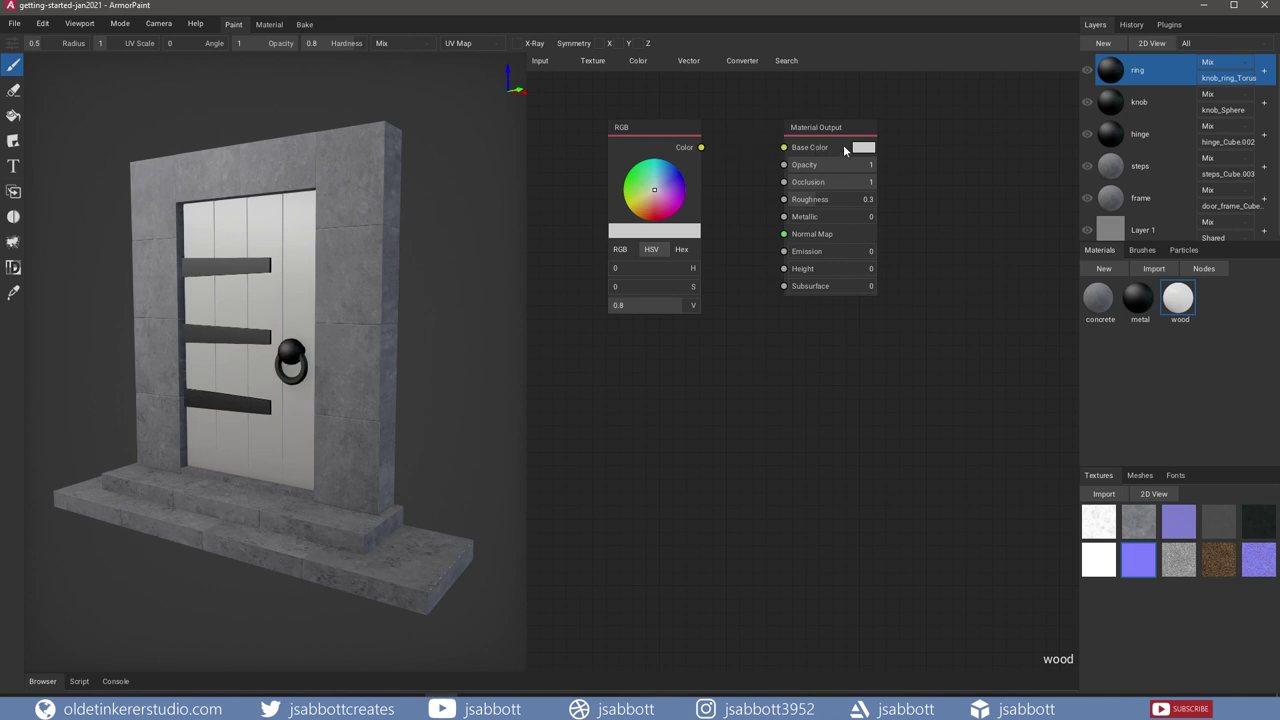
left_click_drag(841, 133, 969, 381)
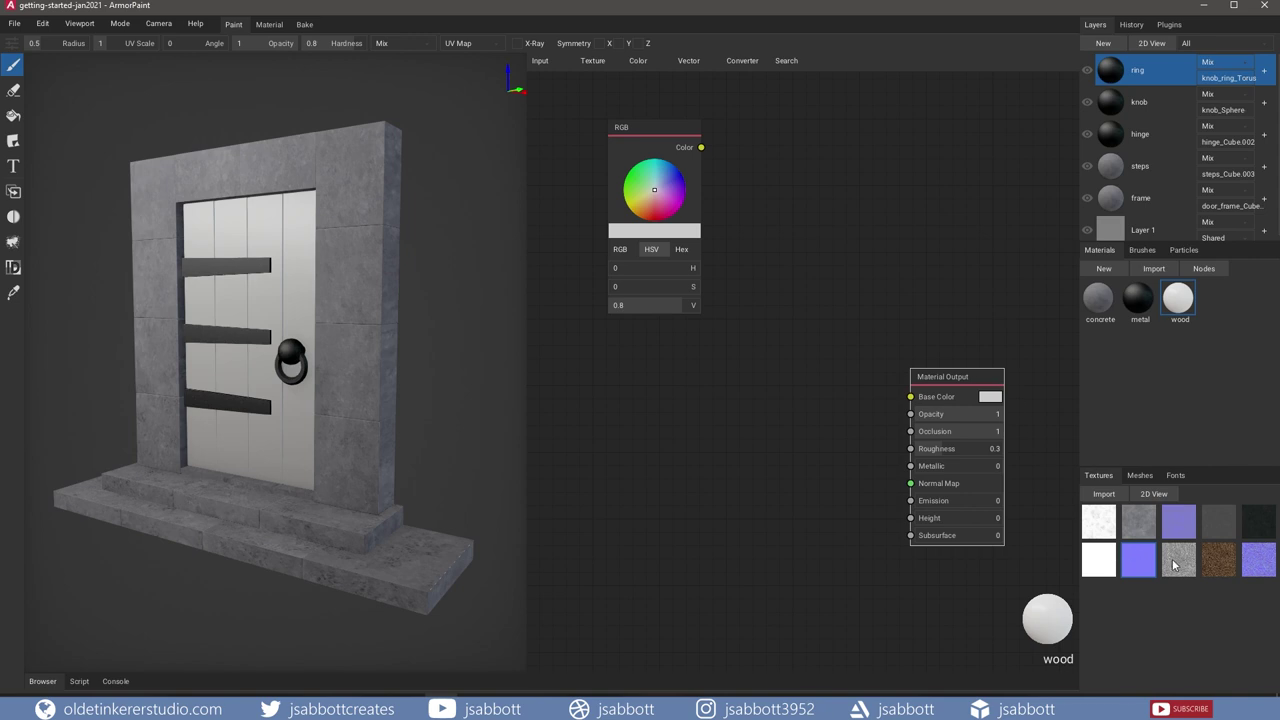
- Wire Wood039 colour, roughness and normal textures into the material and apply it as a layer
left_click_drag(1178, 558, 777, 449)
left_click_drag(850, 468, 910, 448)
left_click_drag(1218, 558, 910, 396)
left_click_drag(1258, 558, 789, 559)
left_click_drag(851, 590, 910, 483)
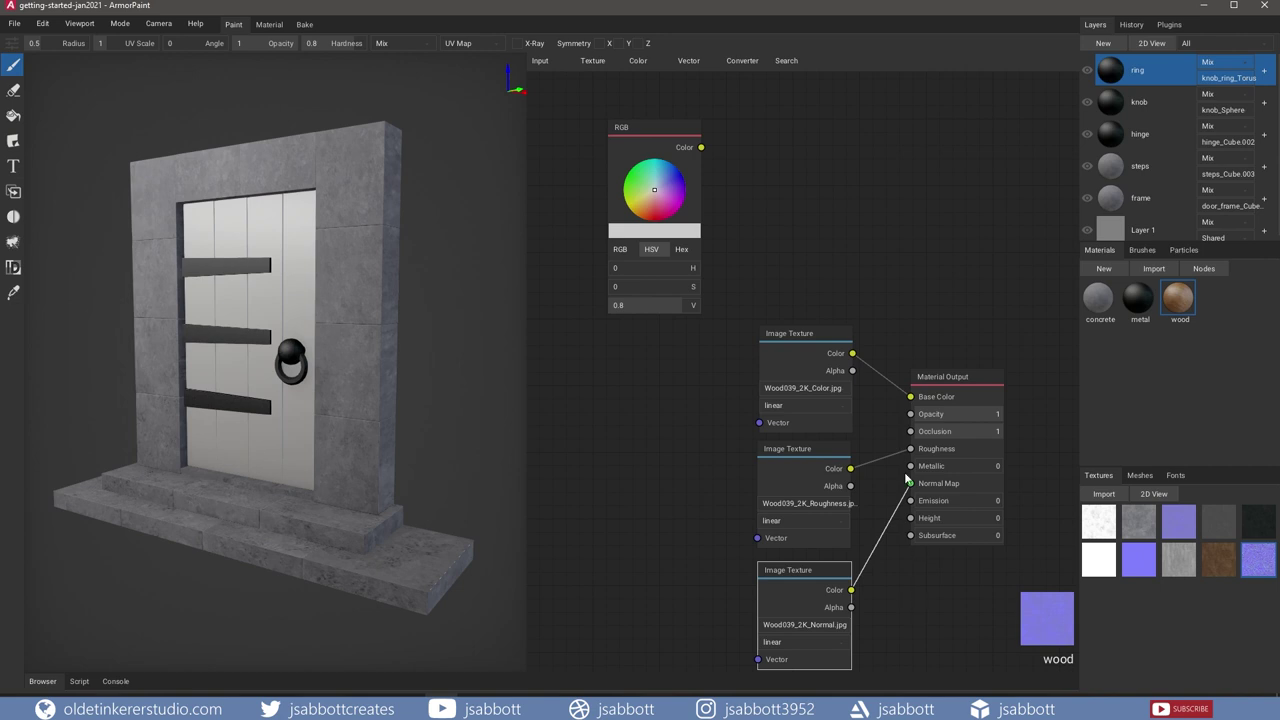
left_click_drag(894, 450, 910, 448)
left_click_drag(1180, 300, 283, 370)
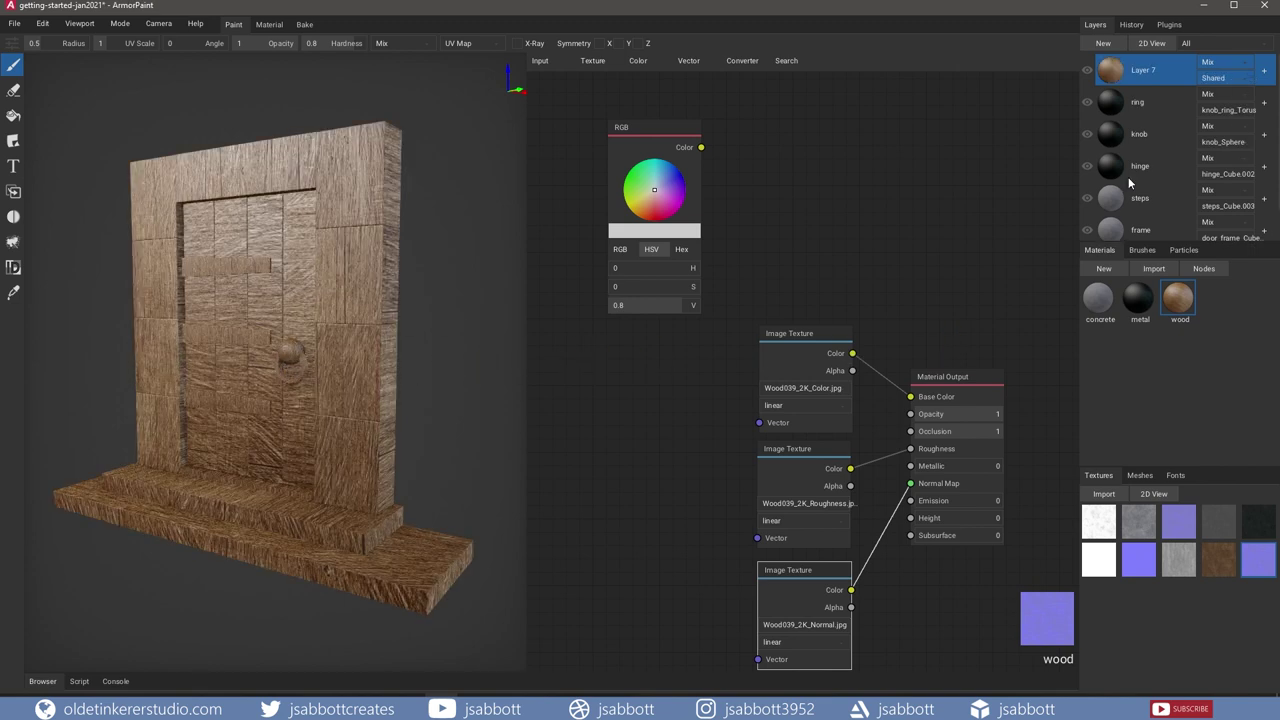
- Limit the wood layer to door_Cube.001
left_click(1224, 79)
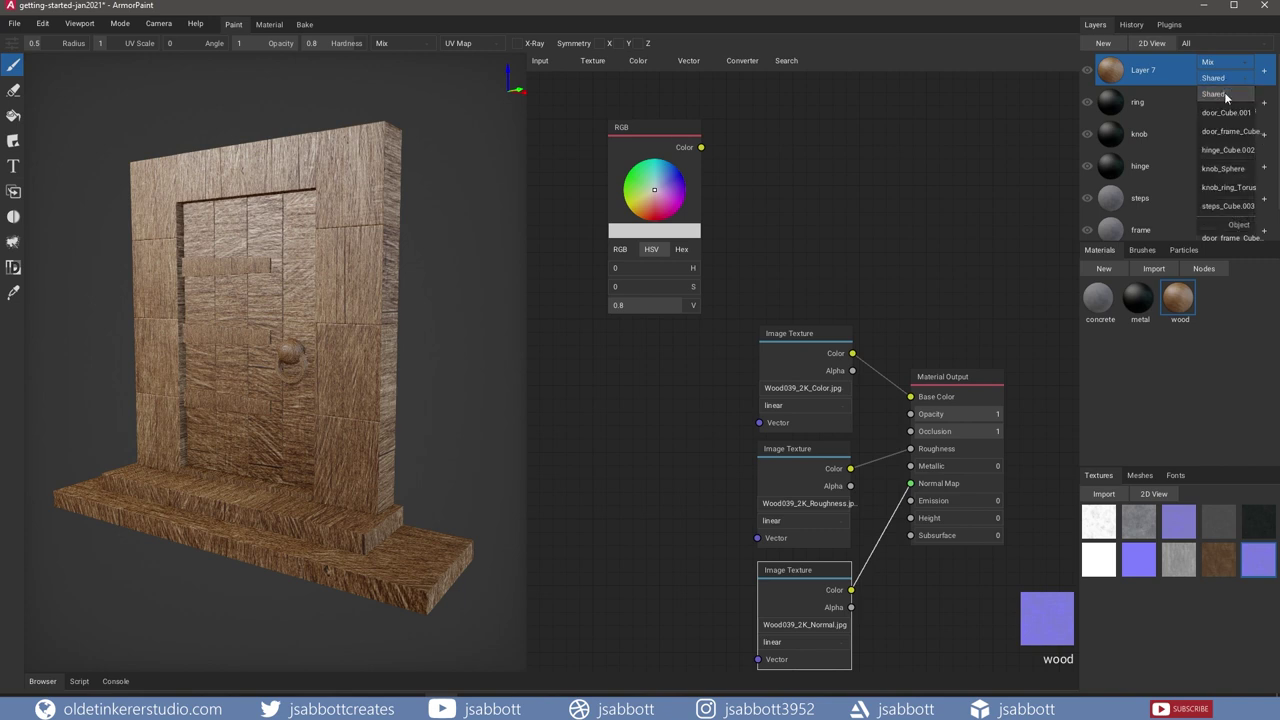
left_click(1226, 112)
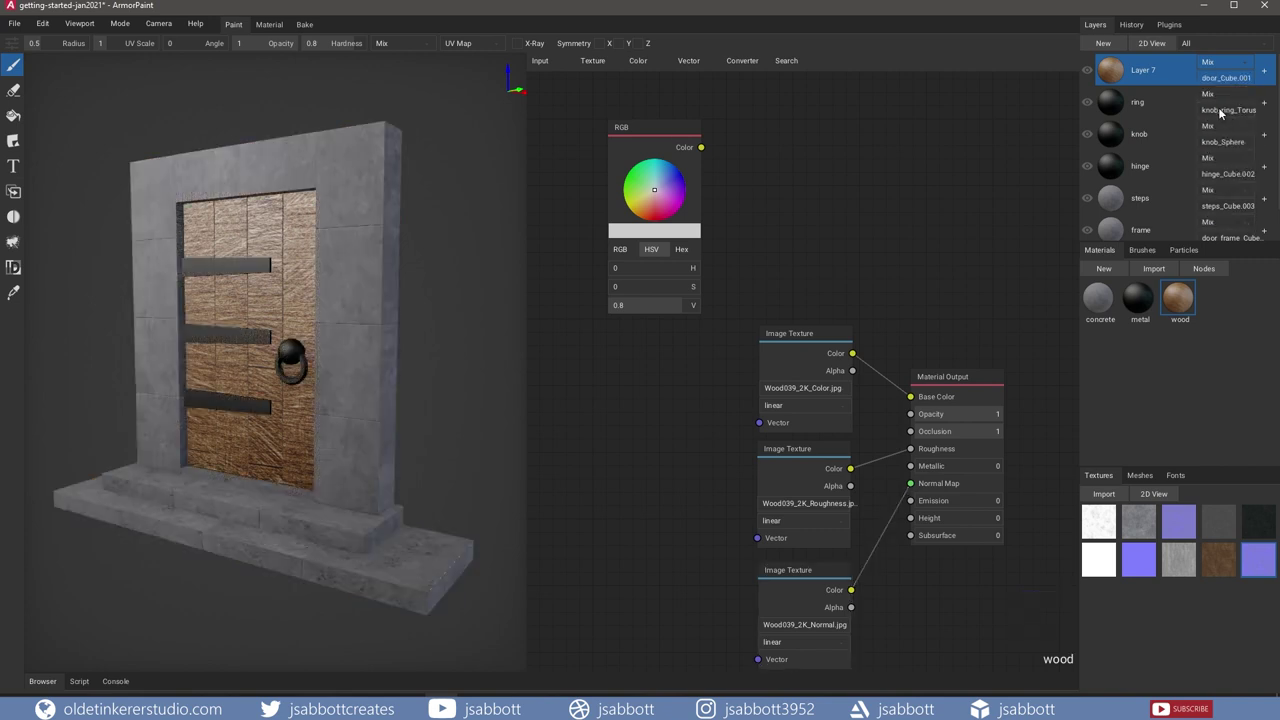
- Add a Mapping node feeding the wood colour, roughness and normal texture coordinates
left_click(687, 60)
left_click(702, 95)
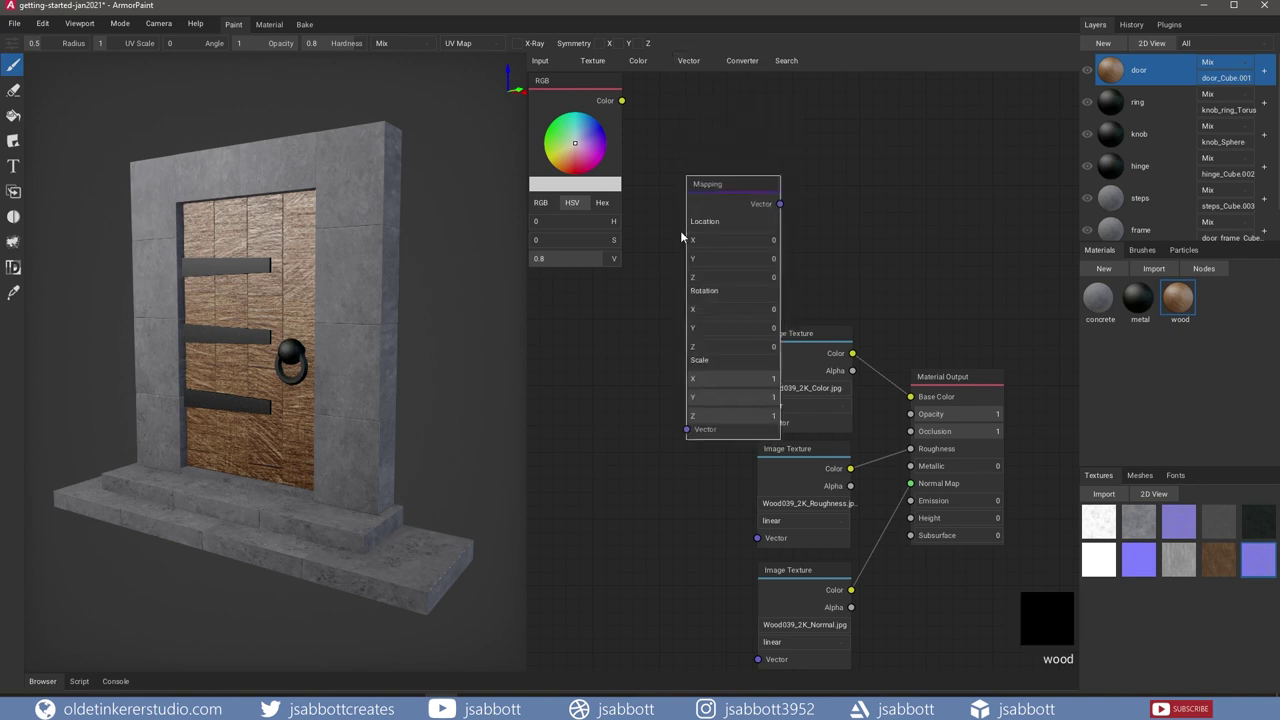
left_click_drag(700, 213, 651, 348)
middle_click_drag(712, 265, 724, 145)
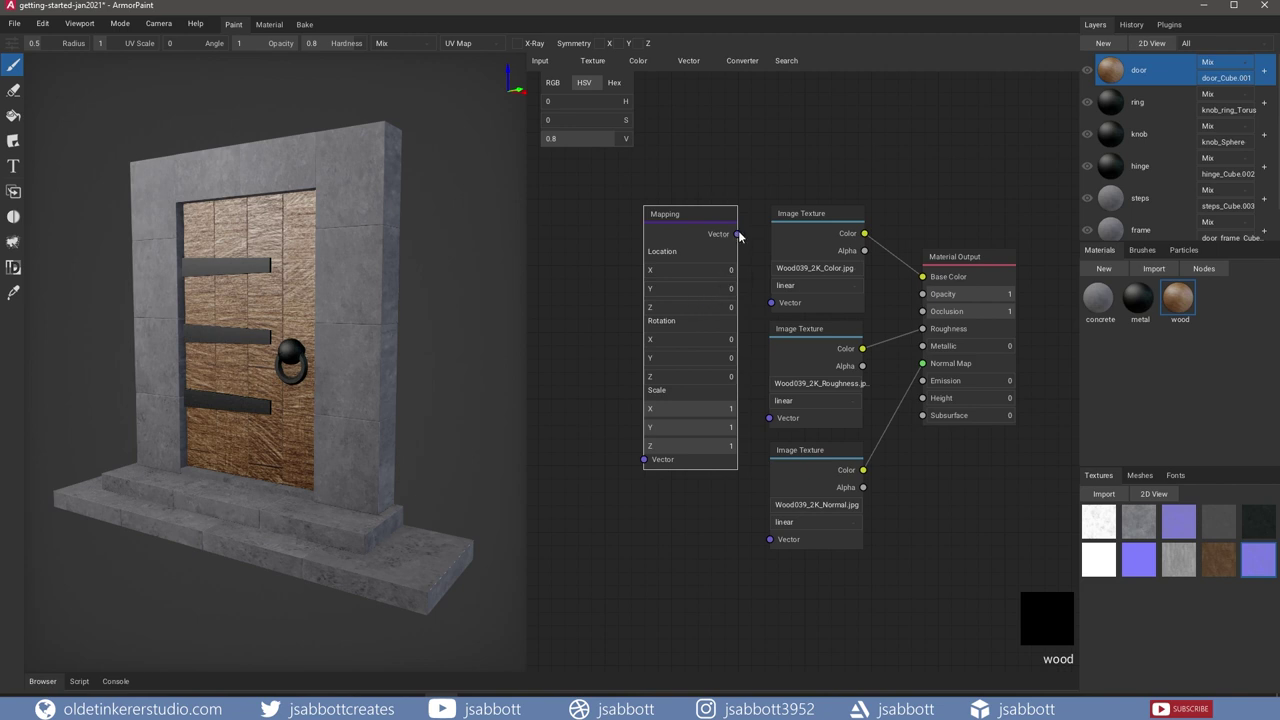
left_click_drag(738, 234, 770, 302)
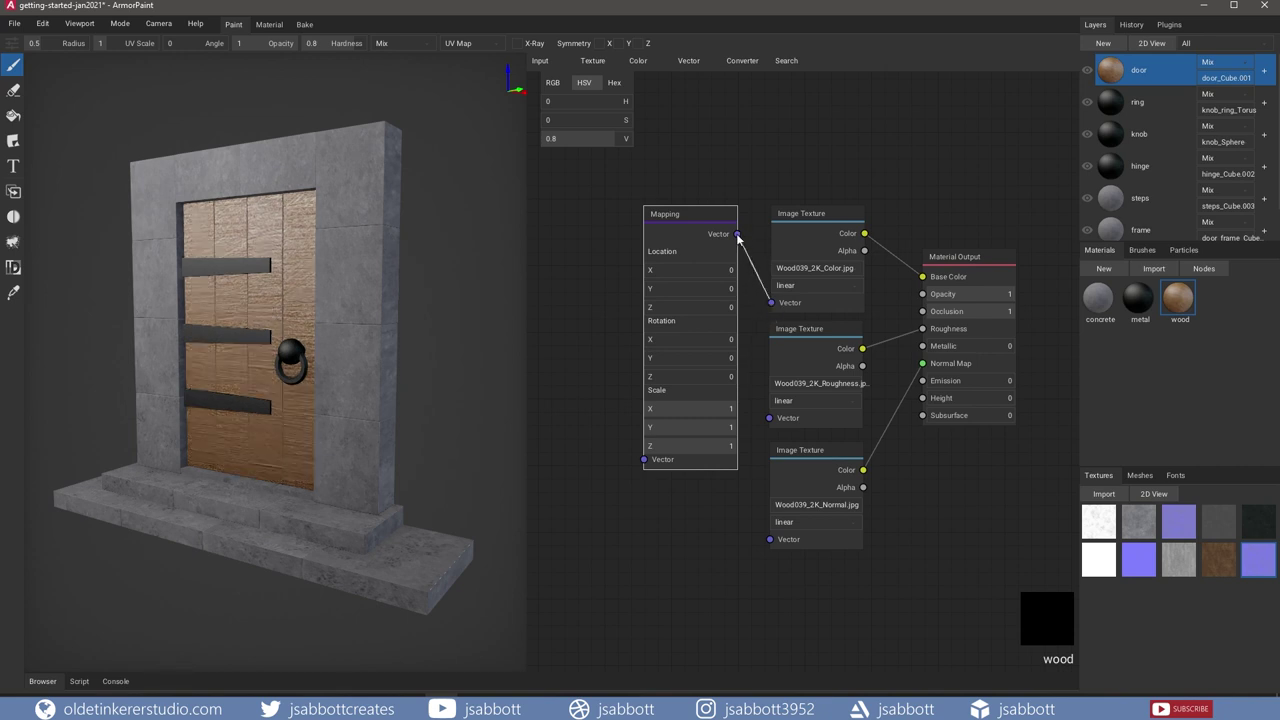
left_click_drag(738, 234, 769, 418)
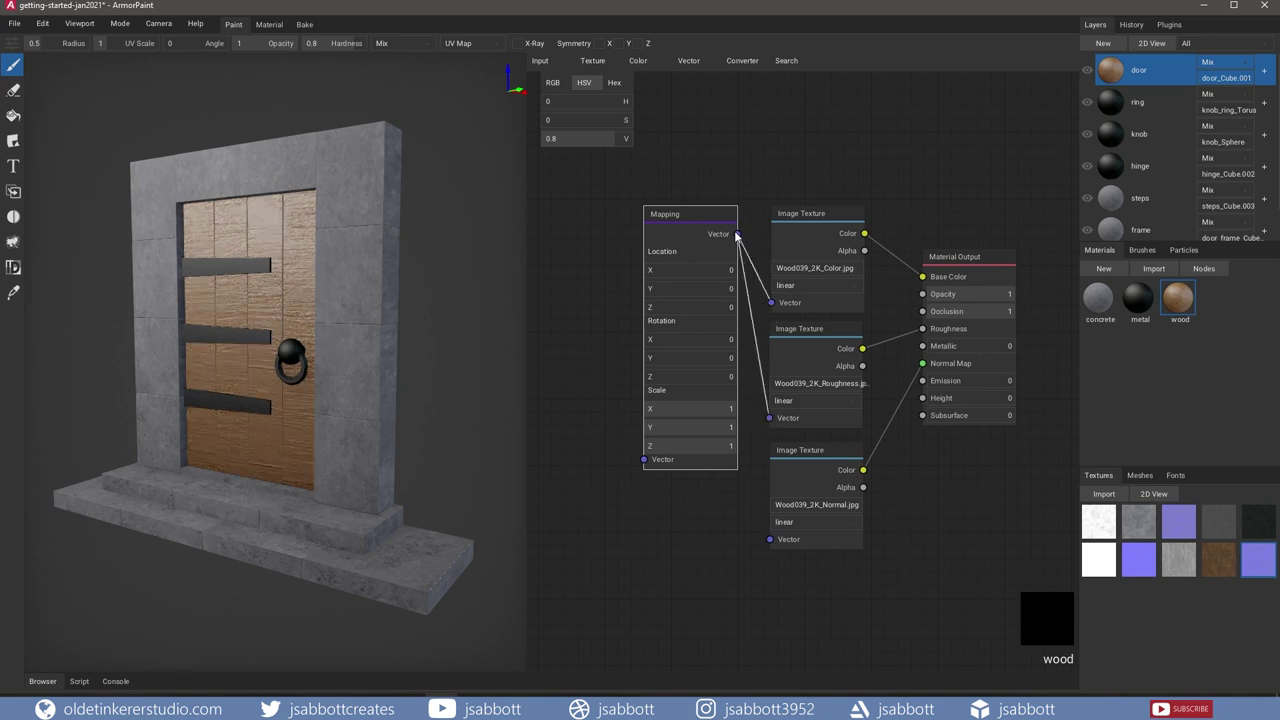
left_click_drag(737, 234, 768, 539)
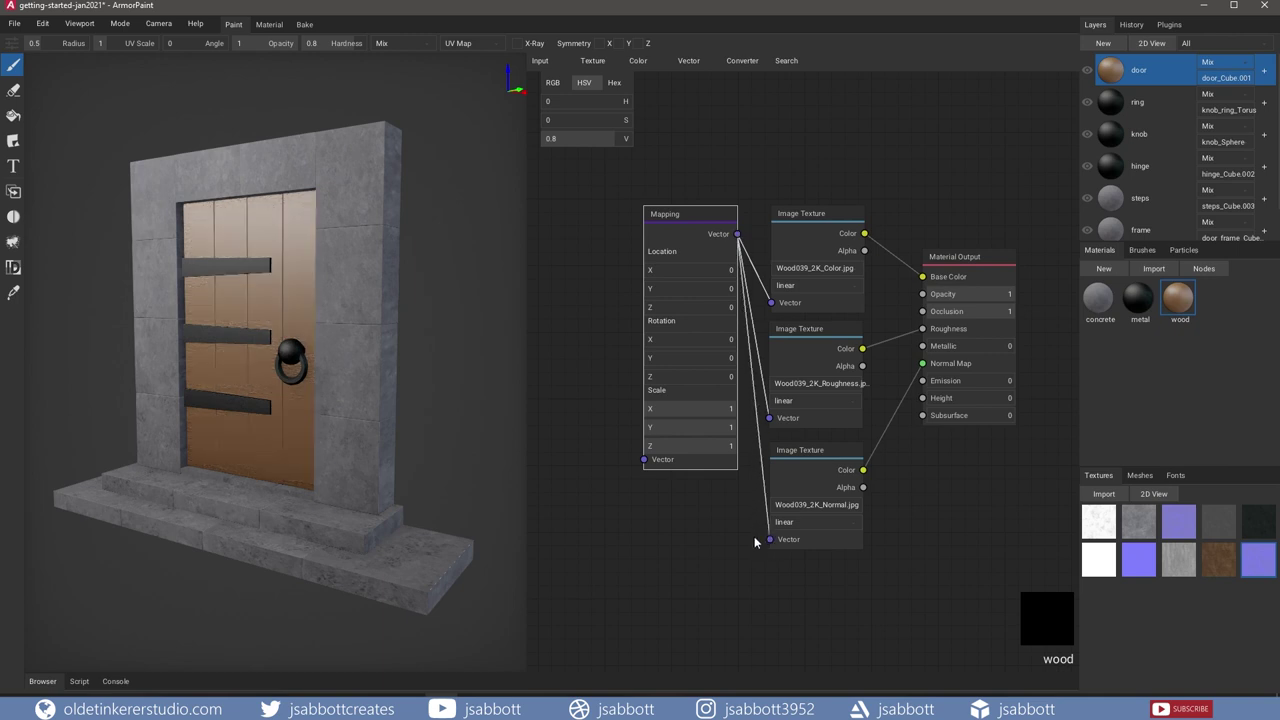
- Add a UV Map node feeding the Mapping node
middle_click_drag(579, 268, 622, 290)
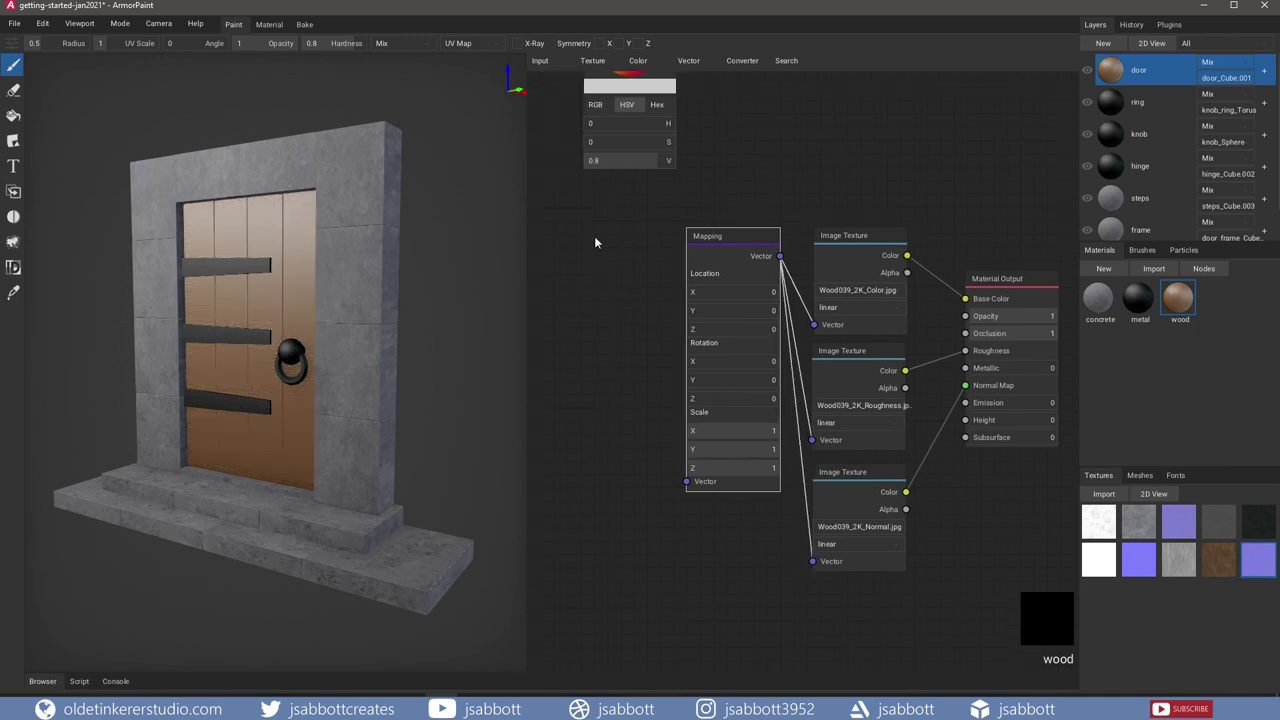
left_click(540, 61)
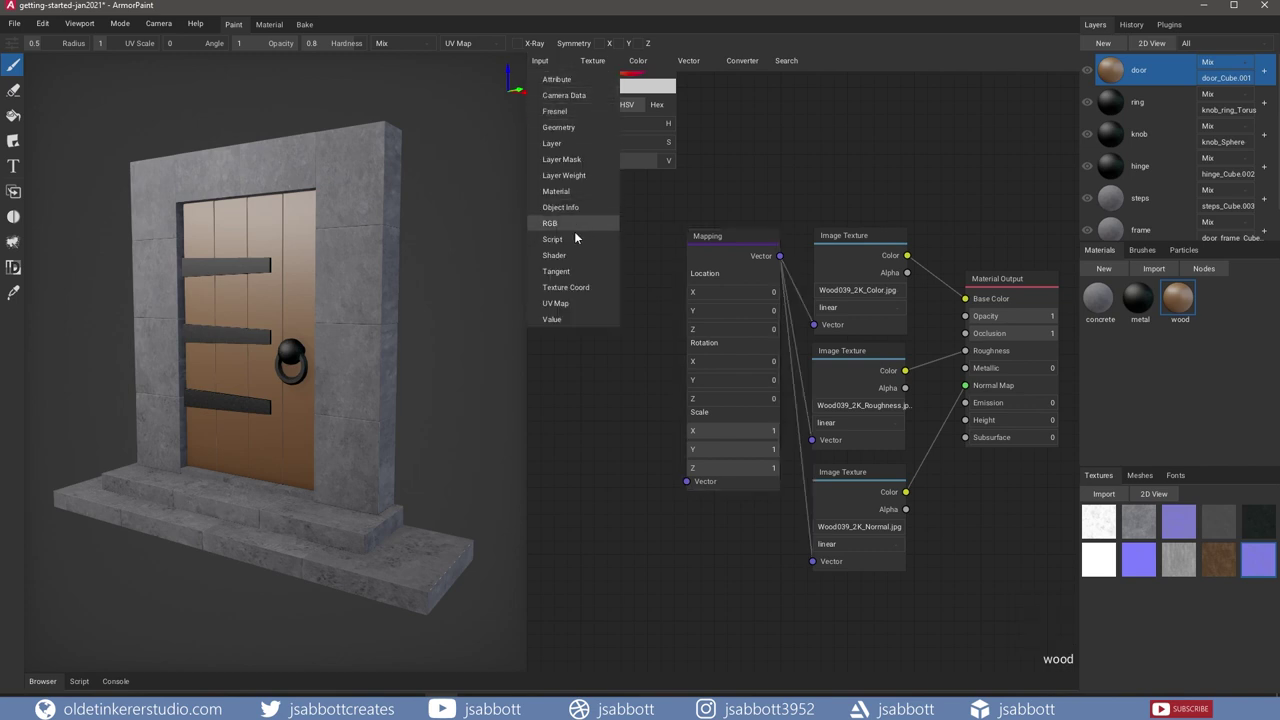
left_click(564, 305)
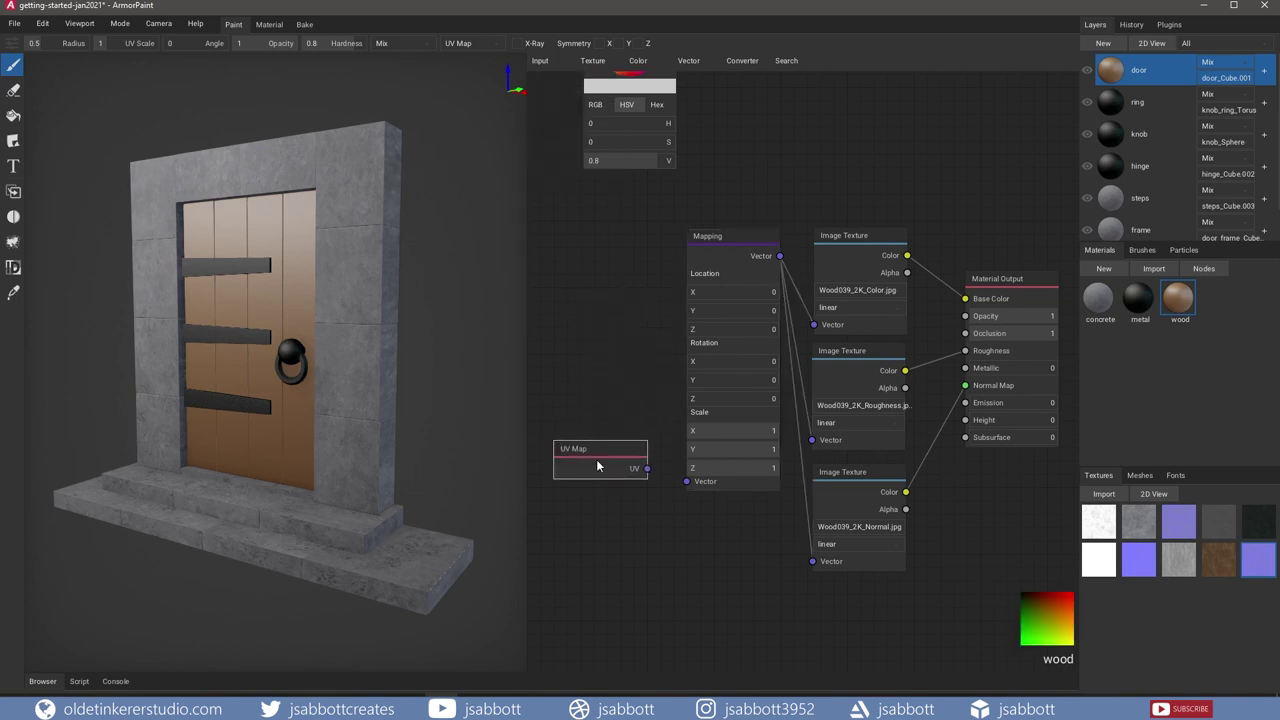
left_click_drag(647, 468, 685, 482)
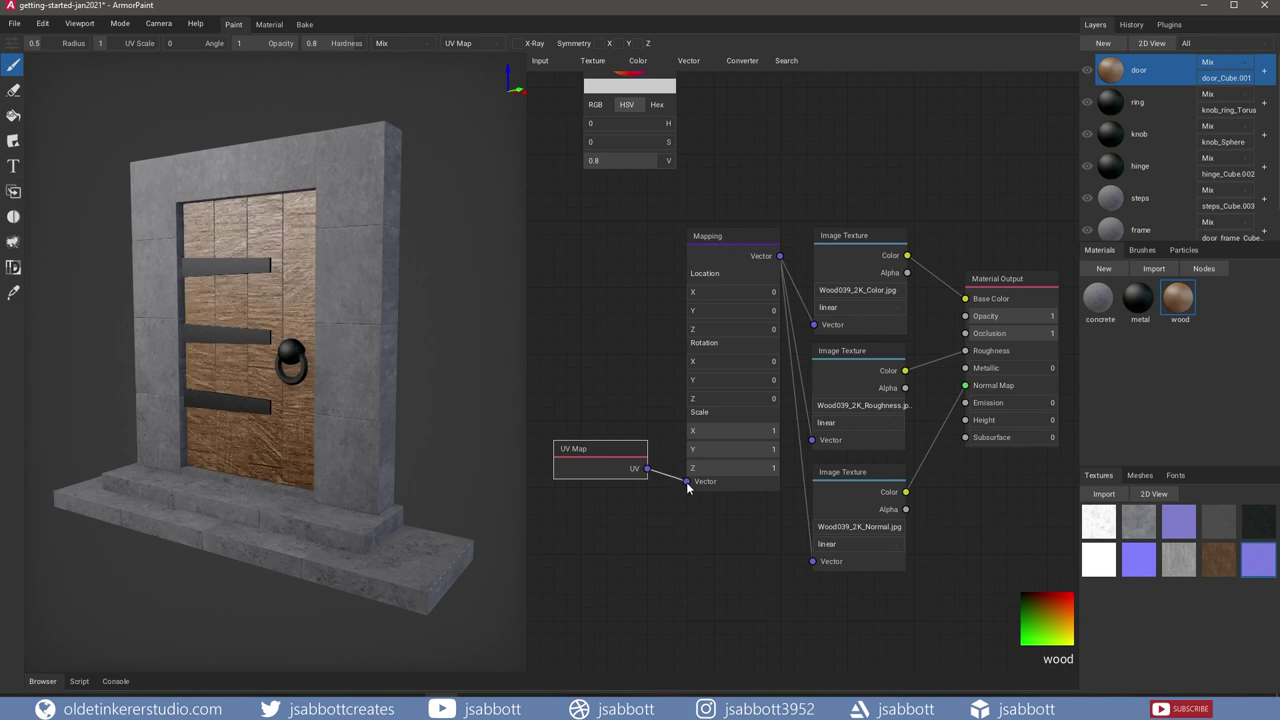
- Set the Mapping scale to 5 on all axes and Z rotation to 90
left_click(728, 431)
type("0.44")
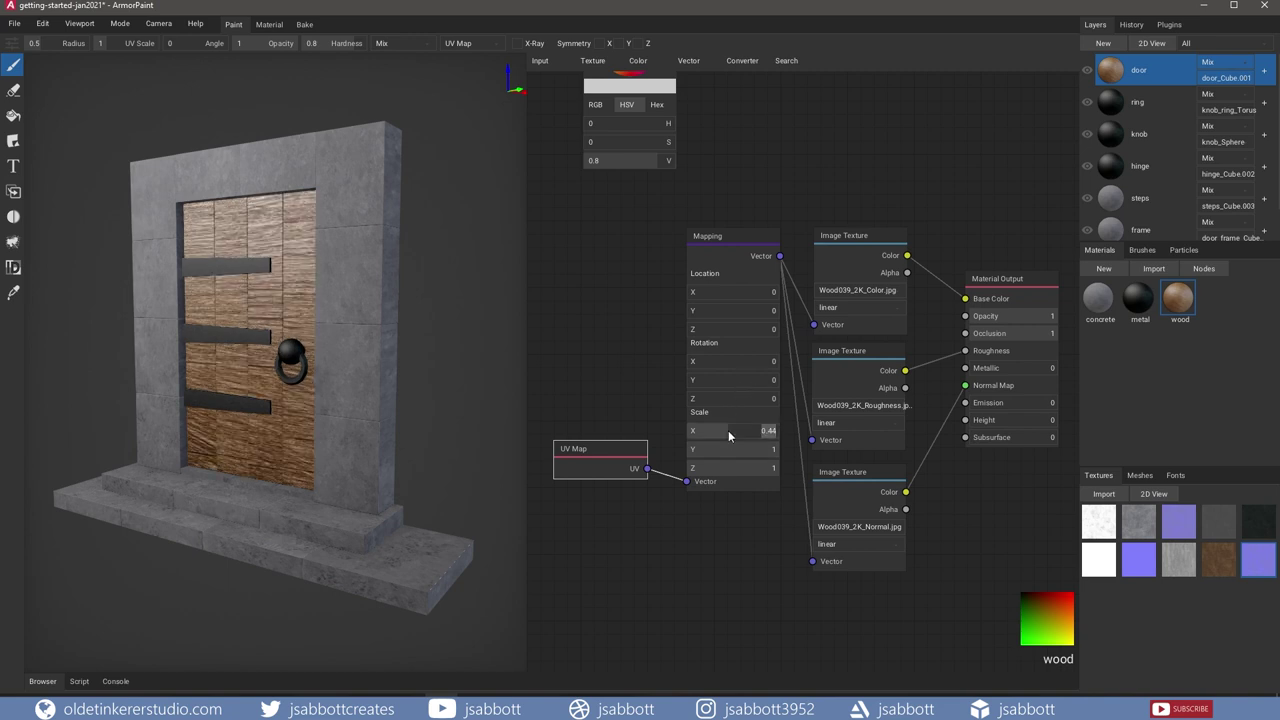
type("5")
key("Tab")
type("5")
key("Tab")
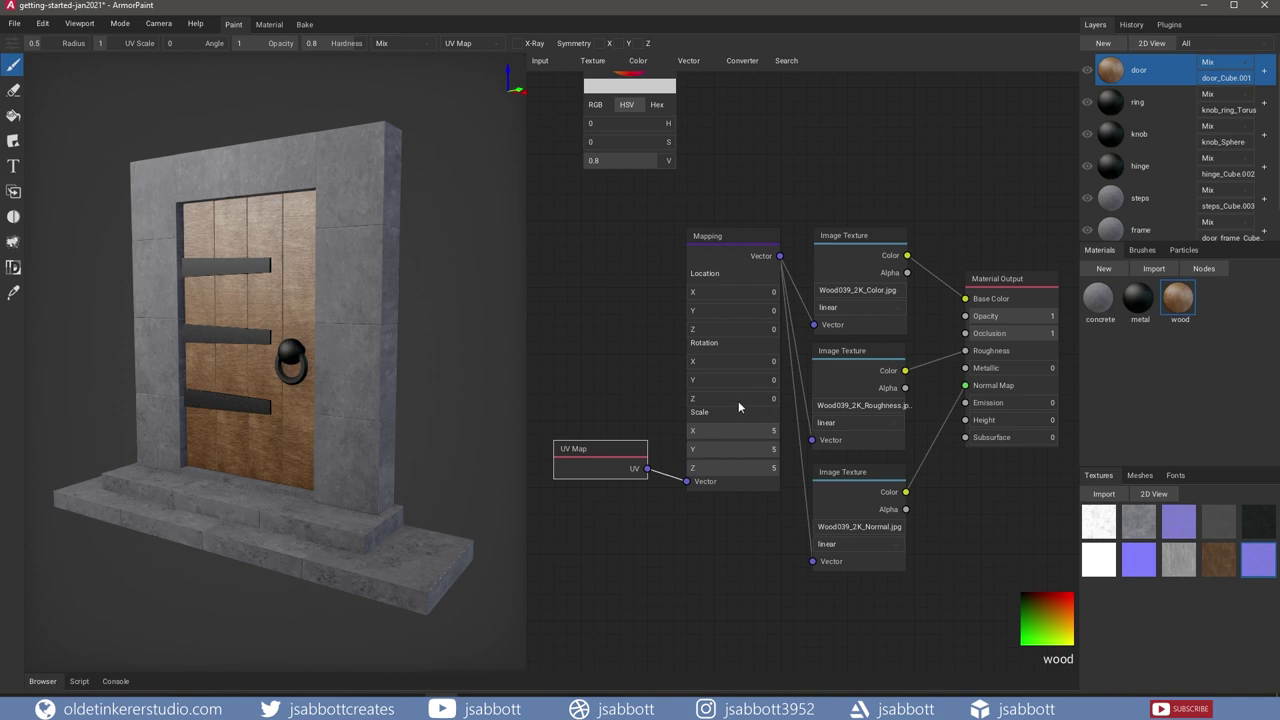
left_click(737, 400)
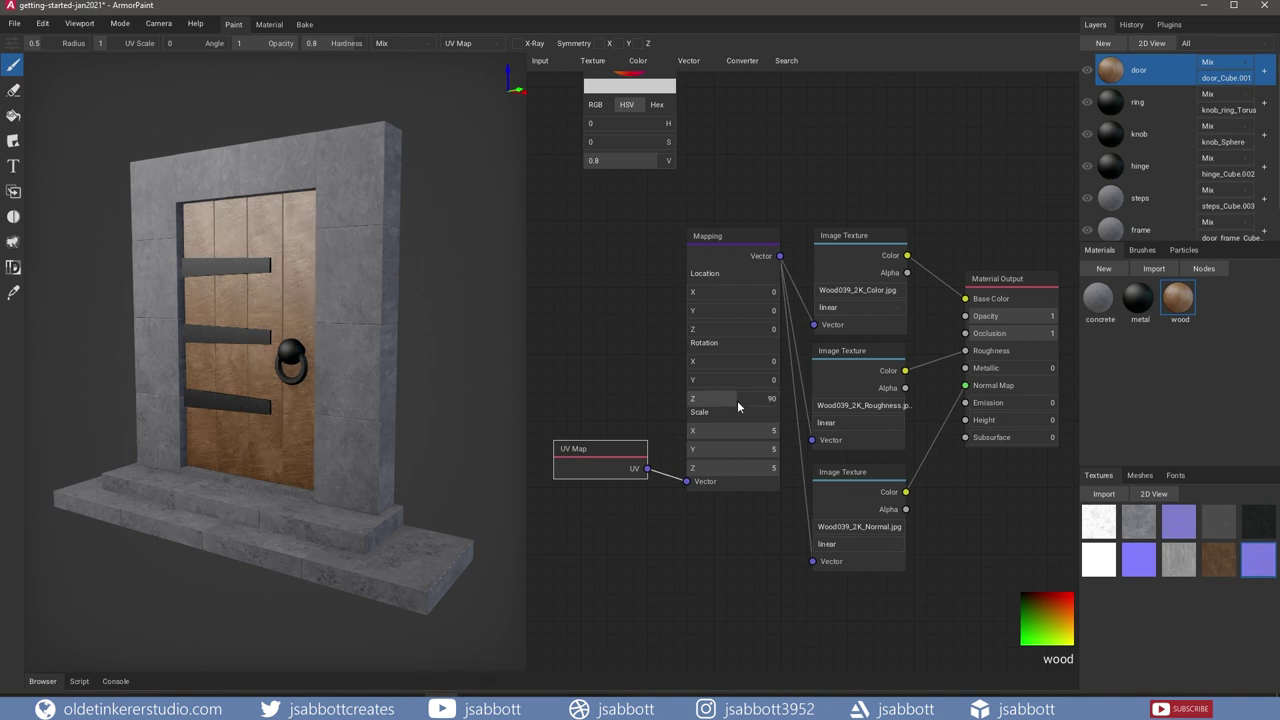
key("Return")
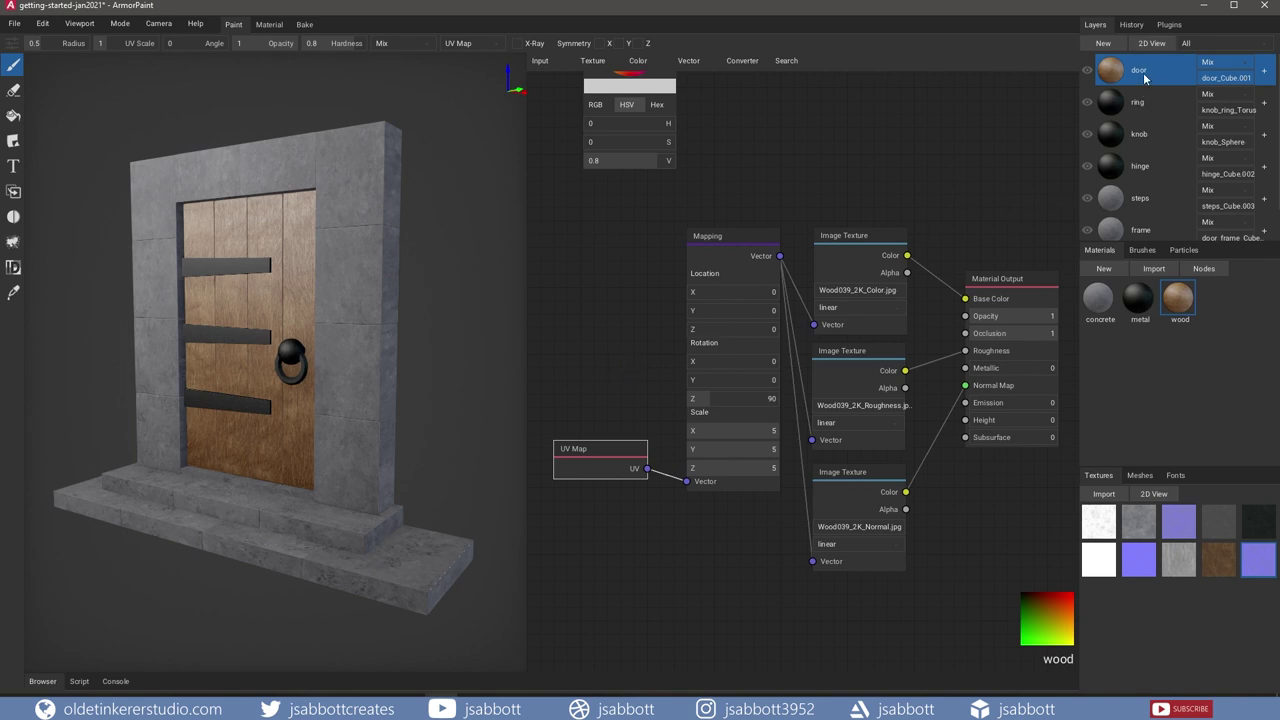
- Add a new layer named AO and bake ambient occlusion into it
left_click(1110, 45)
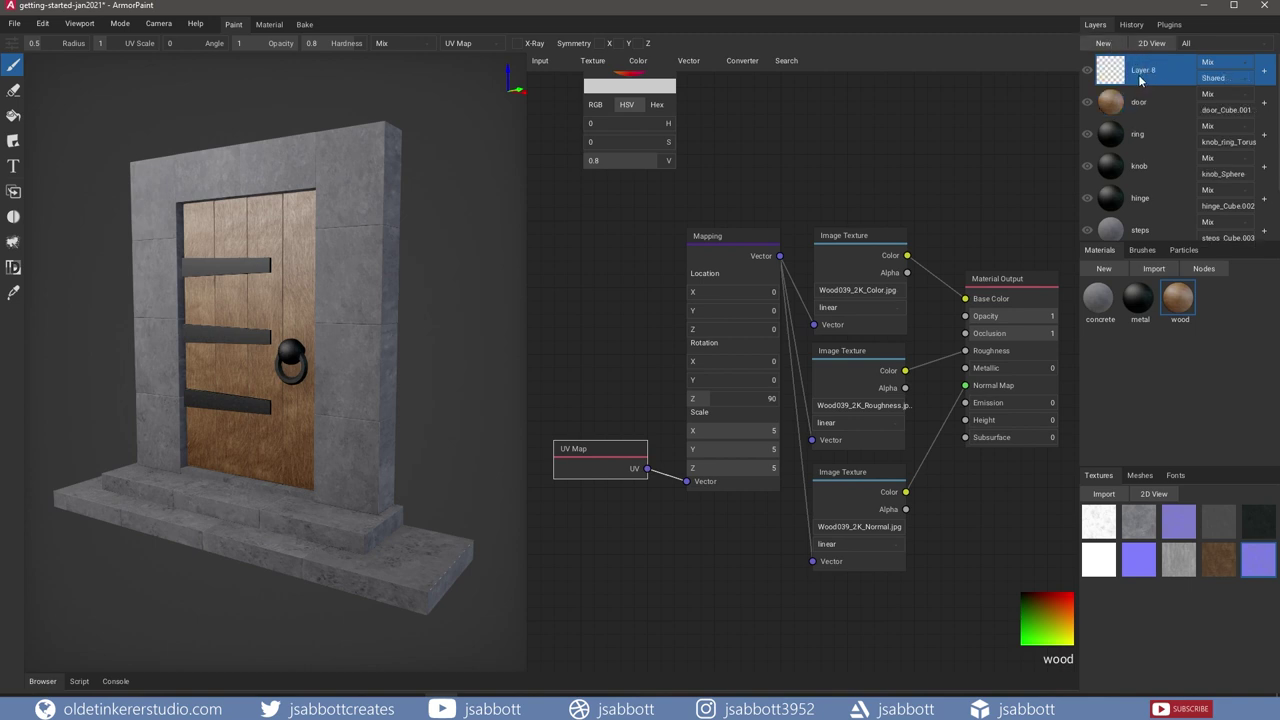
double_click(1142, 70)
type("Ac")
key("Return")
left_click(305, 25)
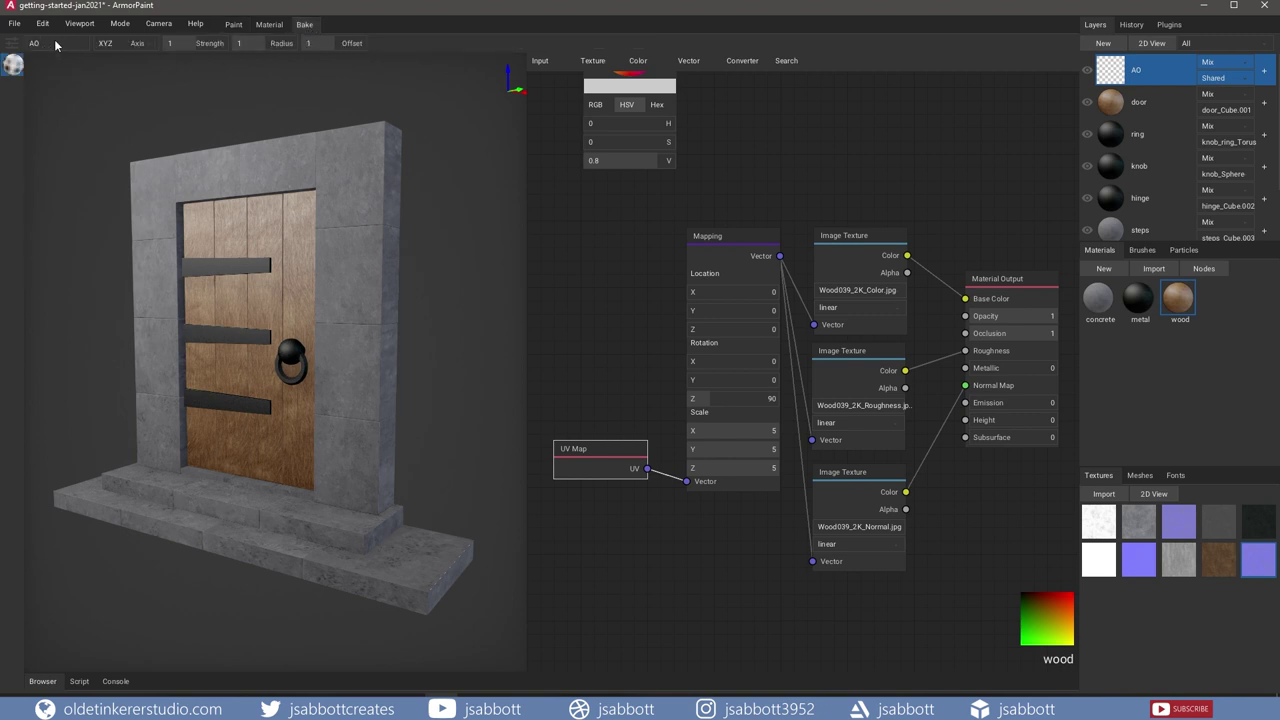
left_click(151, 183)
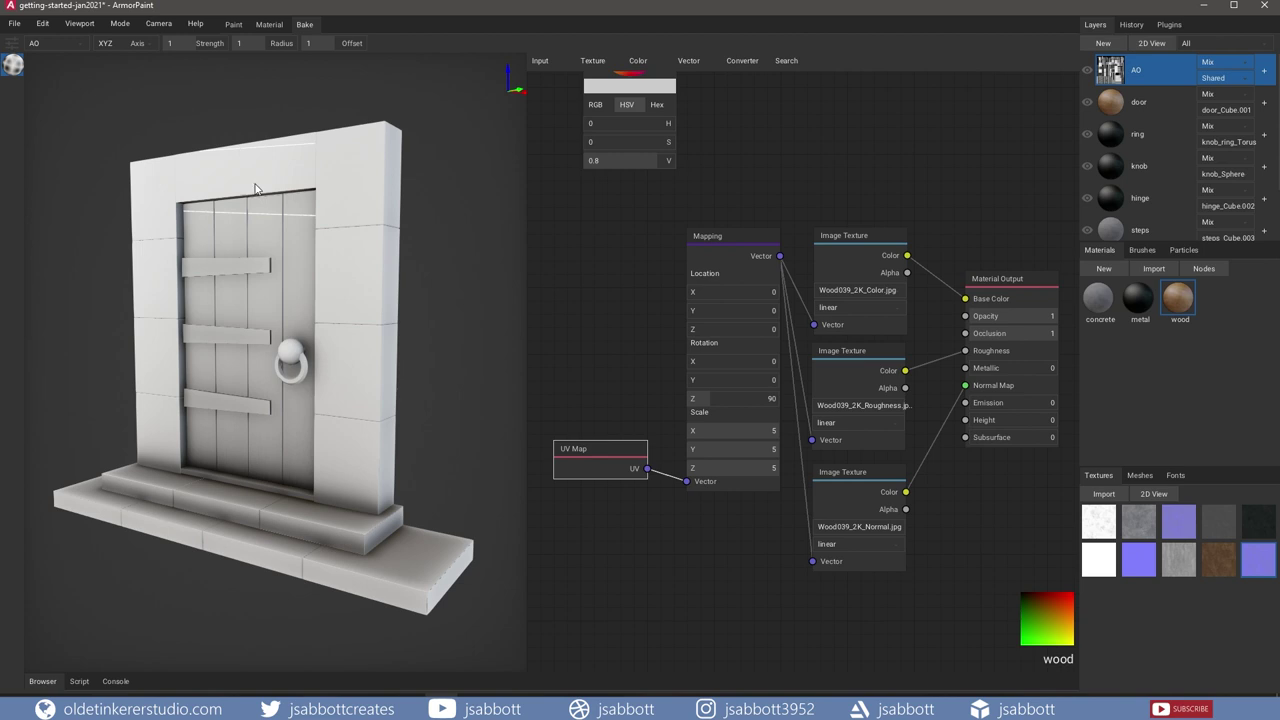
- Set the AO layer to Multiply, affecting only Base Color
left_click(1250, 64)
left_click(1234, 116)
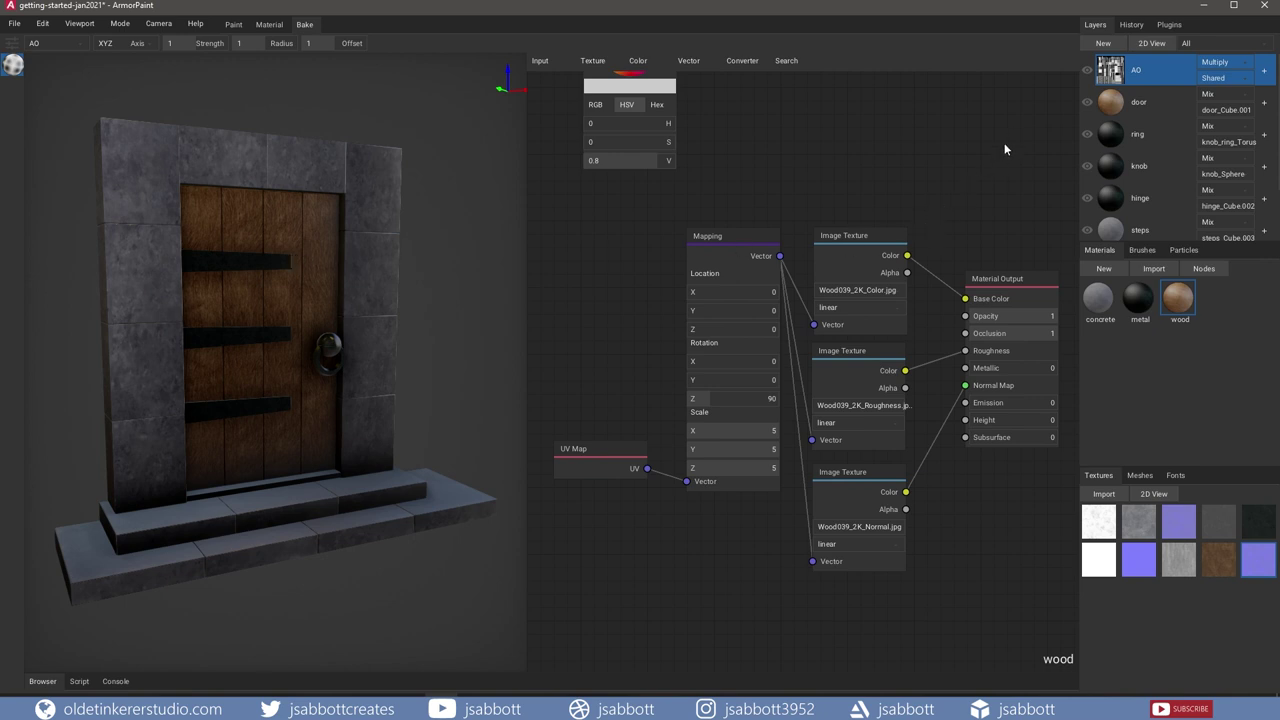
right_click(1118, 74)
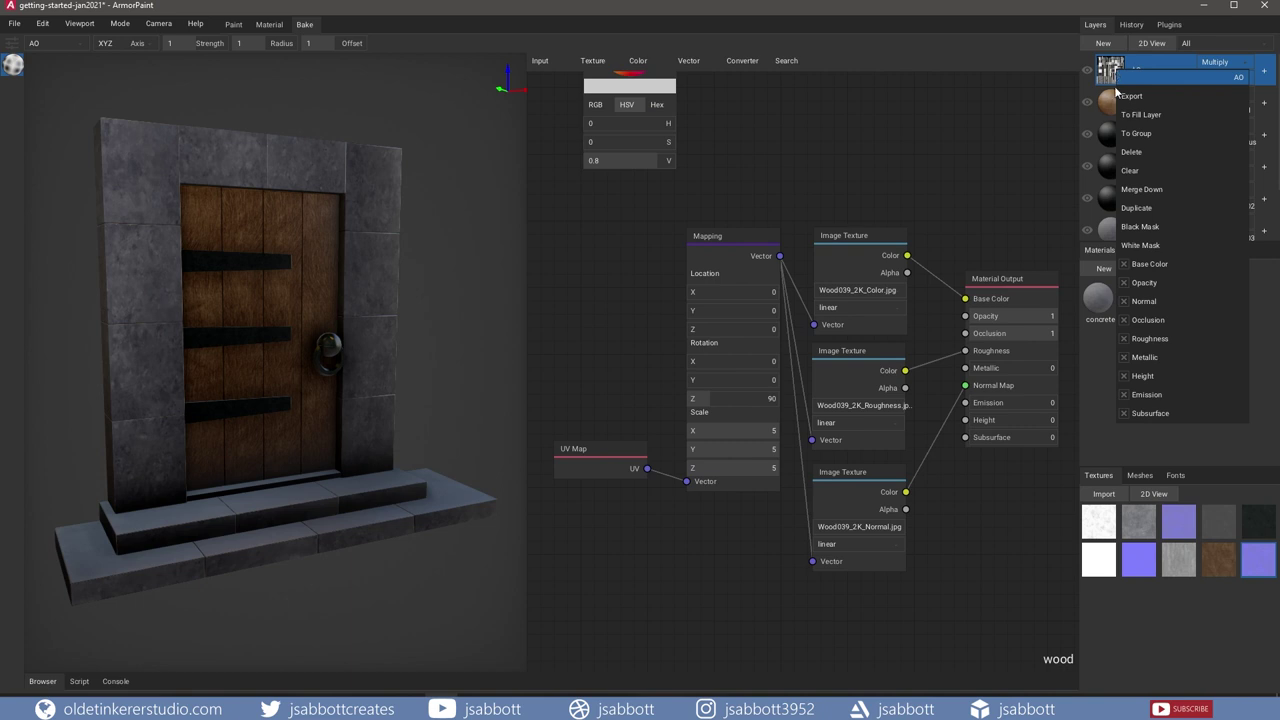
left_click(1124, 283)
left_click(1123, 301)
left_click(1123, 320)
left_click(1123, 339)
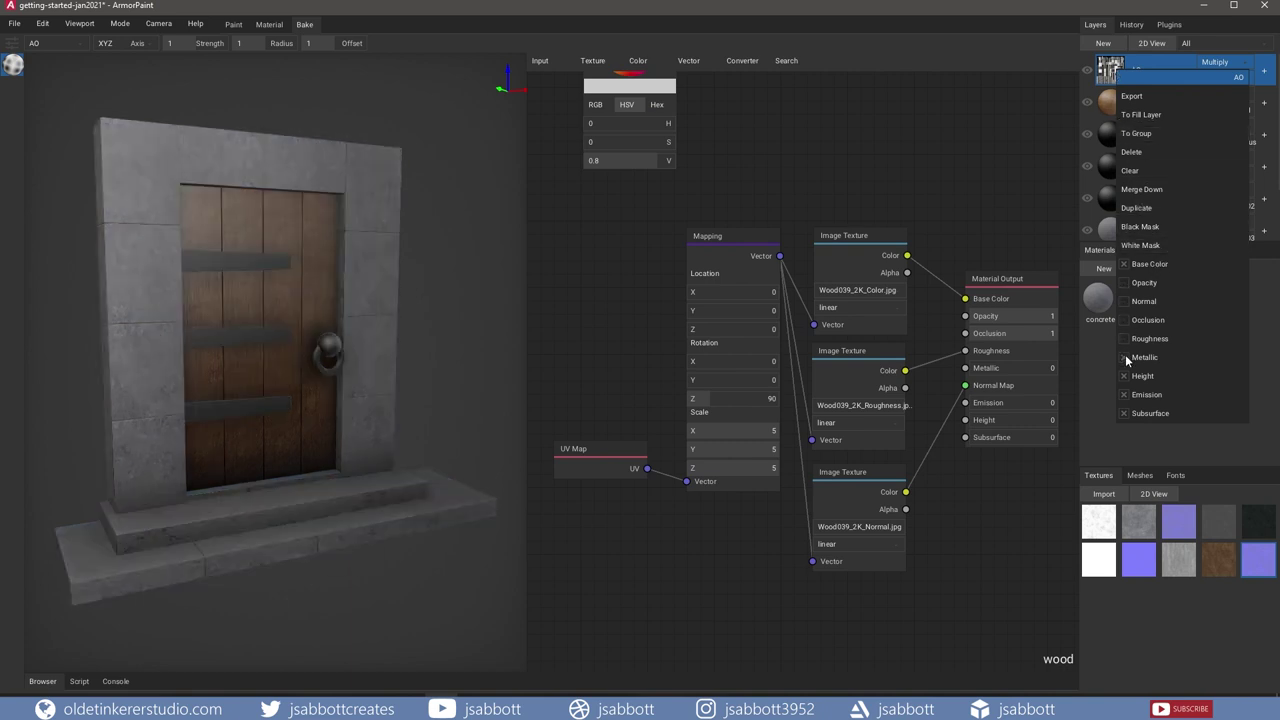
left_click(1123, 357)
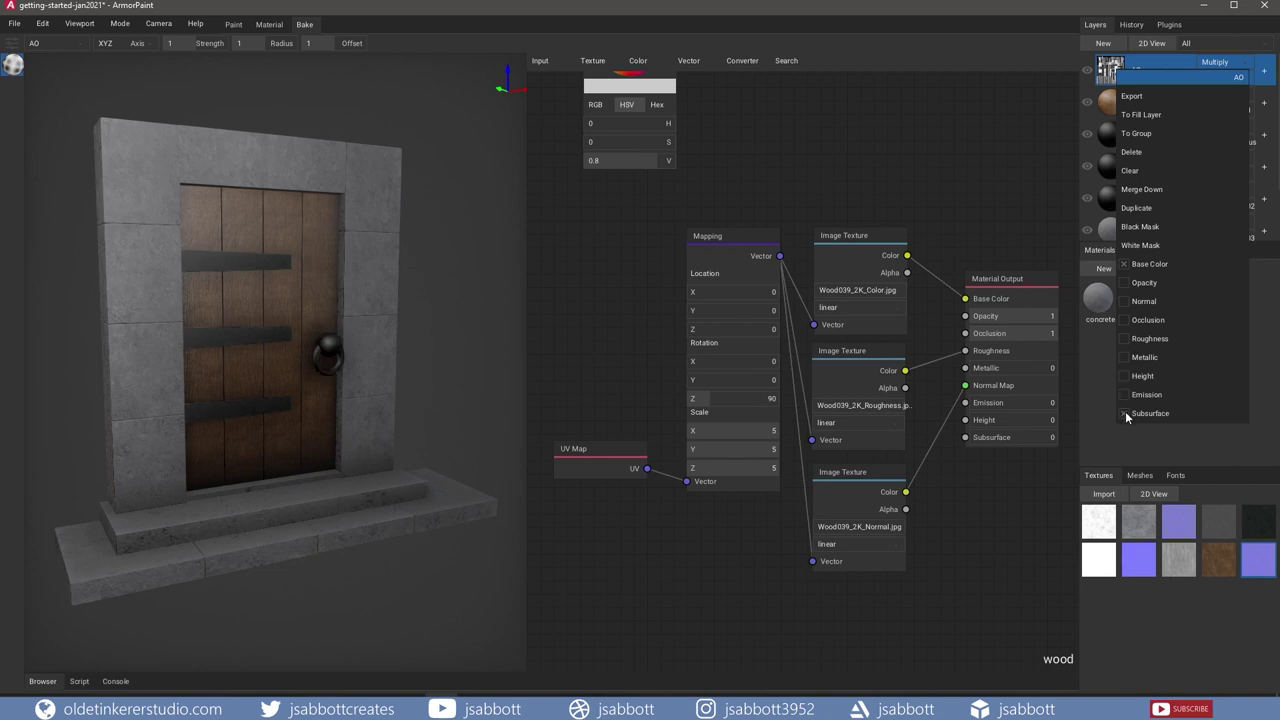
left_click(1110, 70)
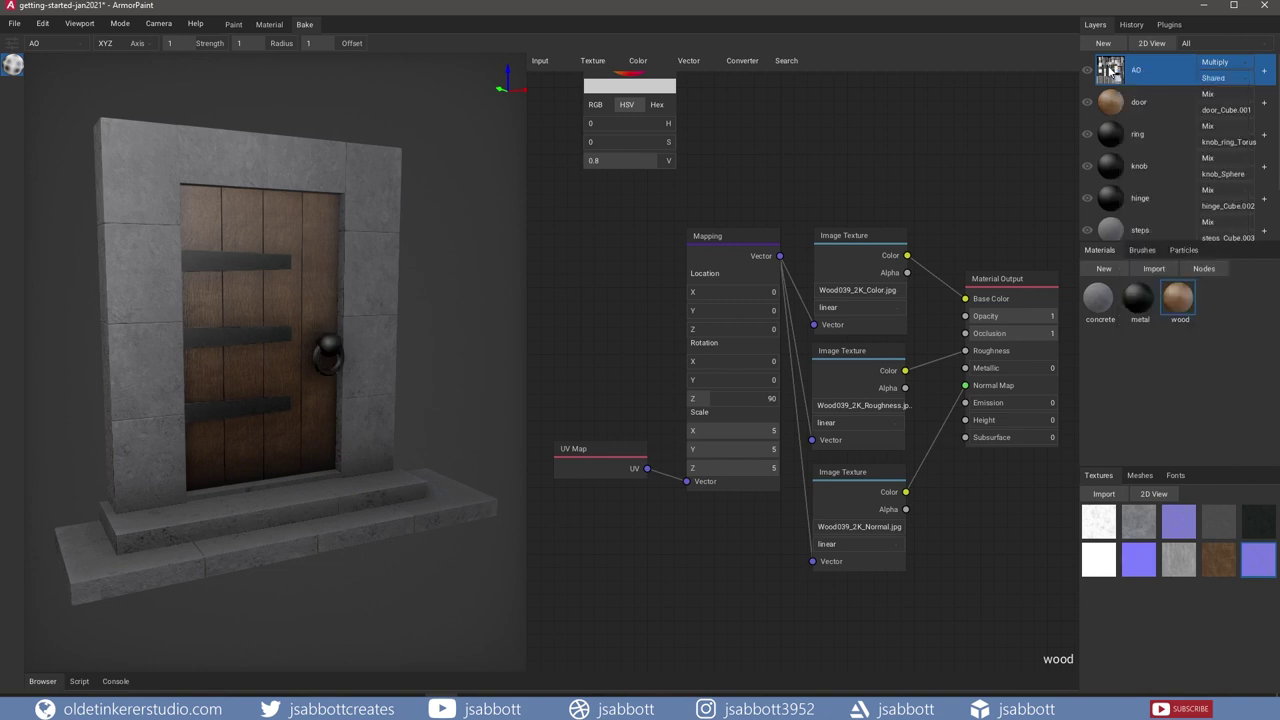
- Add a layer named curvature and bake a Curvature map into it
left_click(1108, 46)
double_click(1143, 72)
type("curvature")
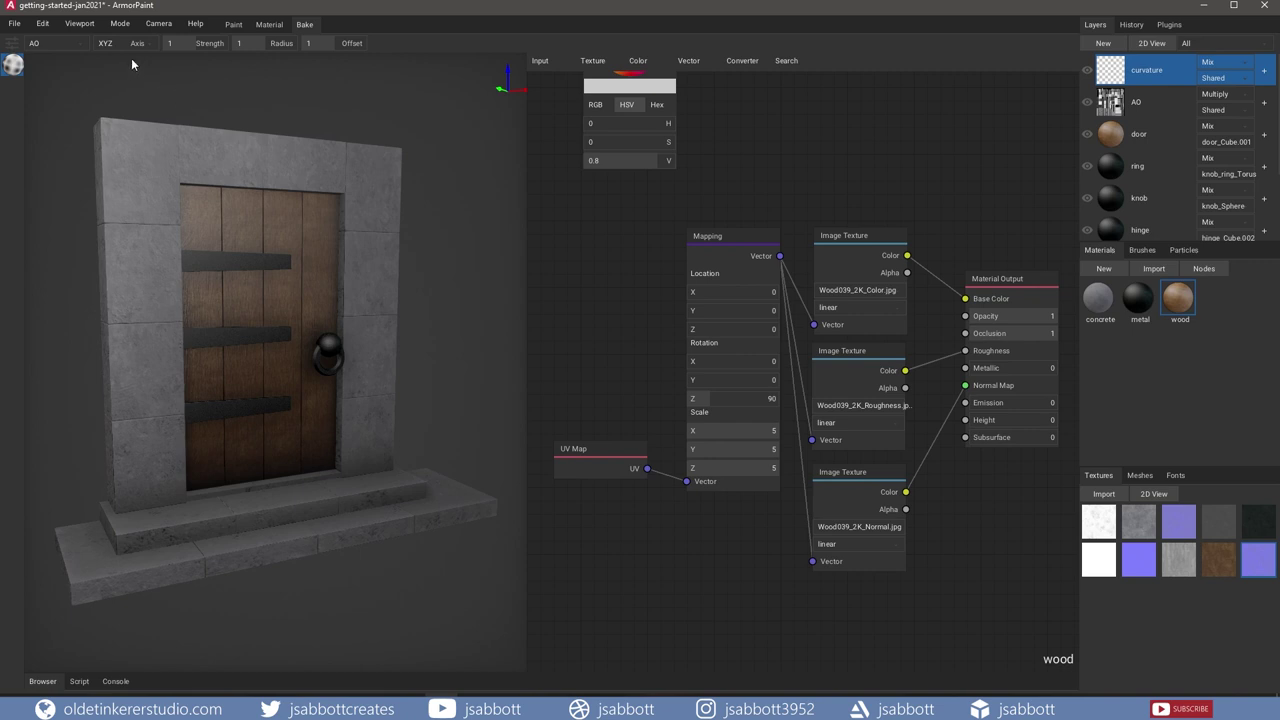
left_click(80, 44)
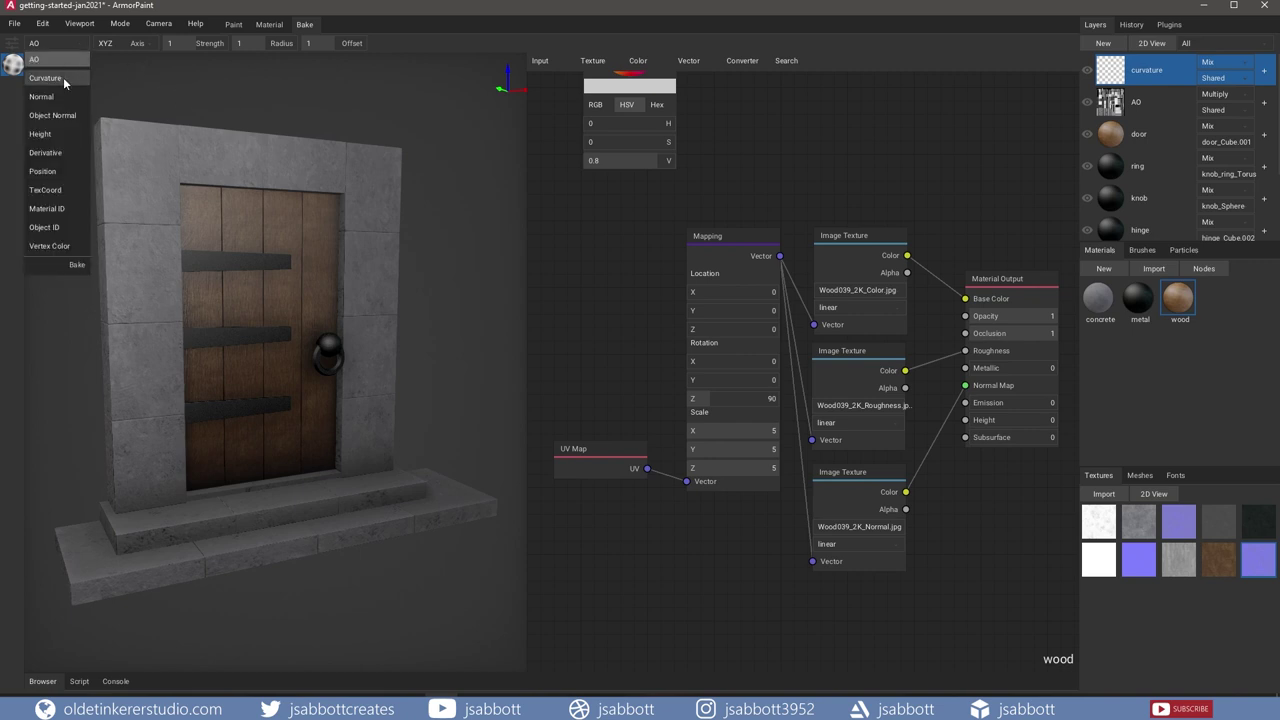
left_click(63, 79)
left_click(127, 158)
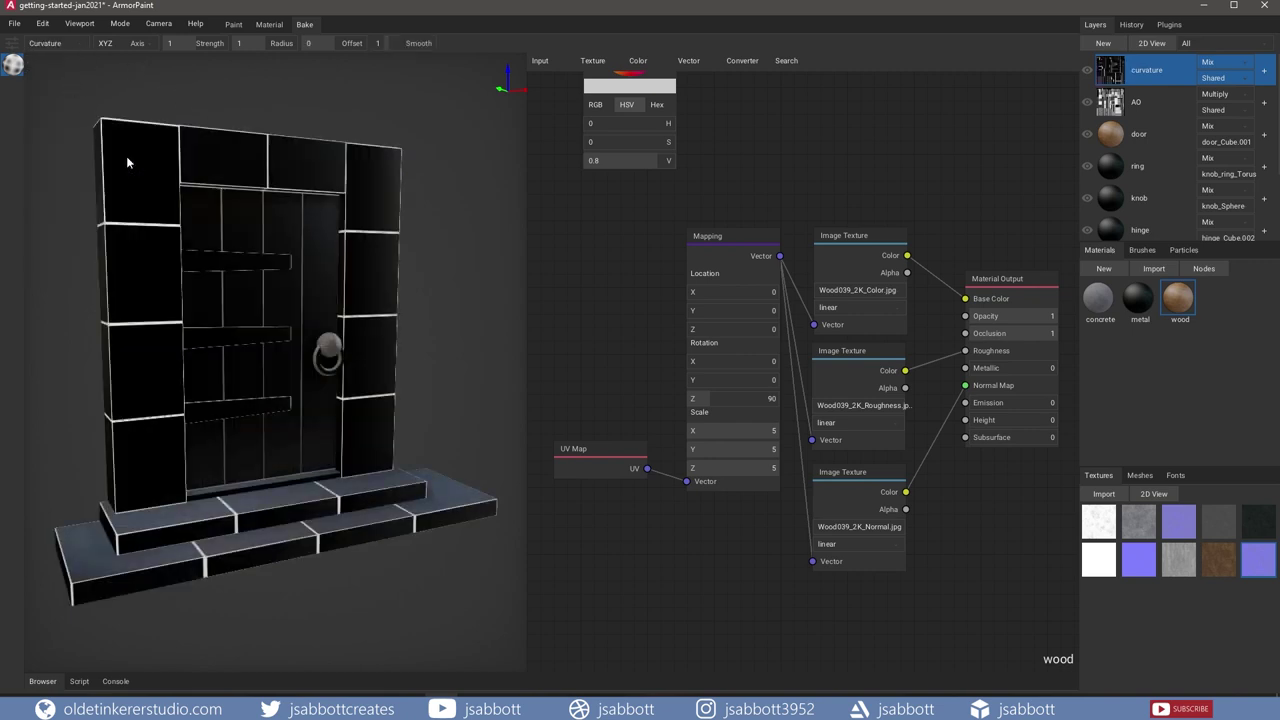
- Blend the curvature layer in Hue mode, limited to Base Color, and save the project
left_click(1248, 72)
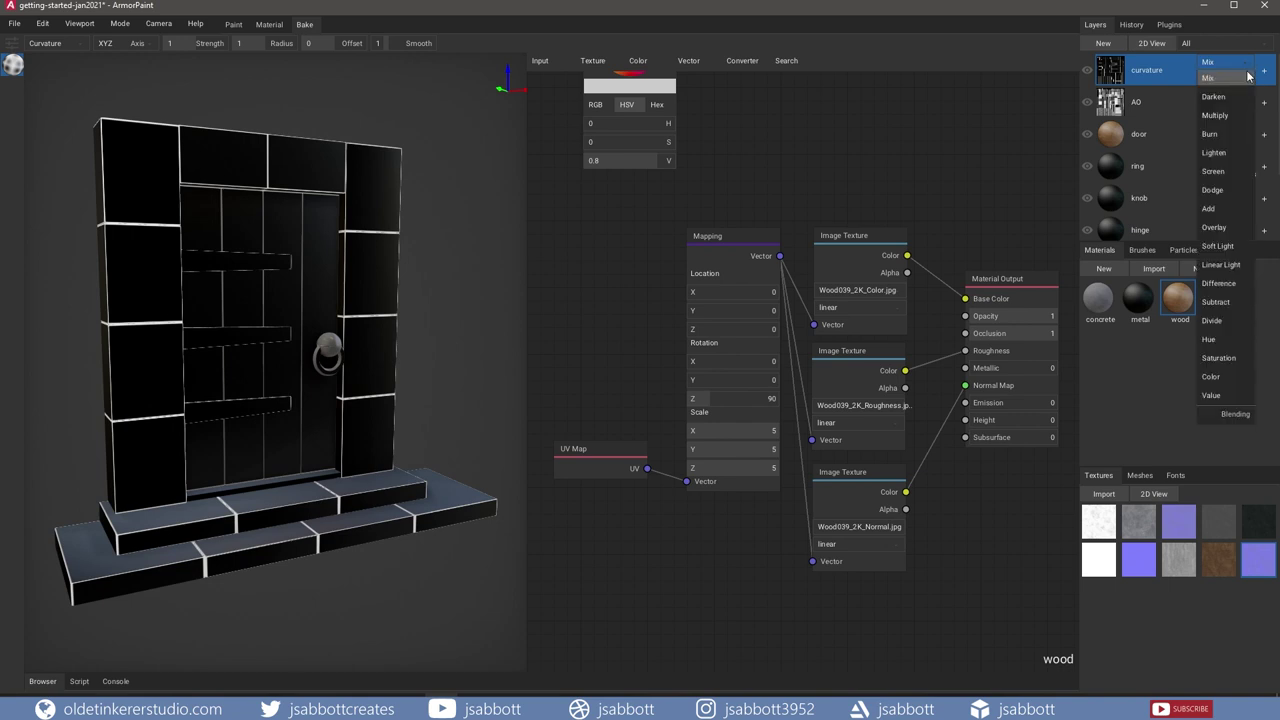
left_click(1227, 341)
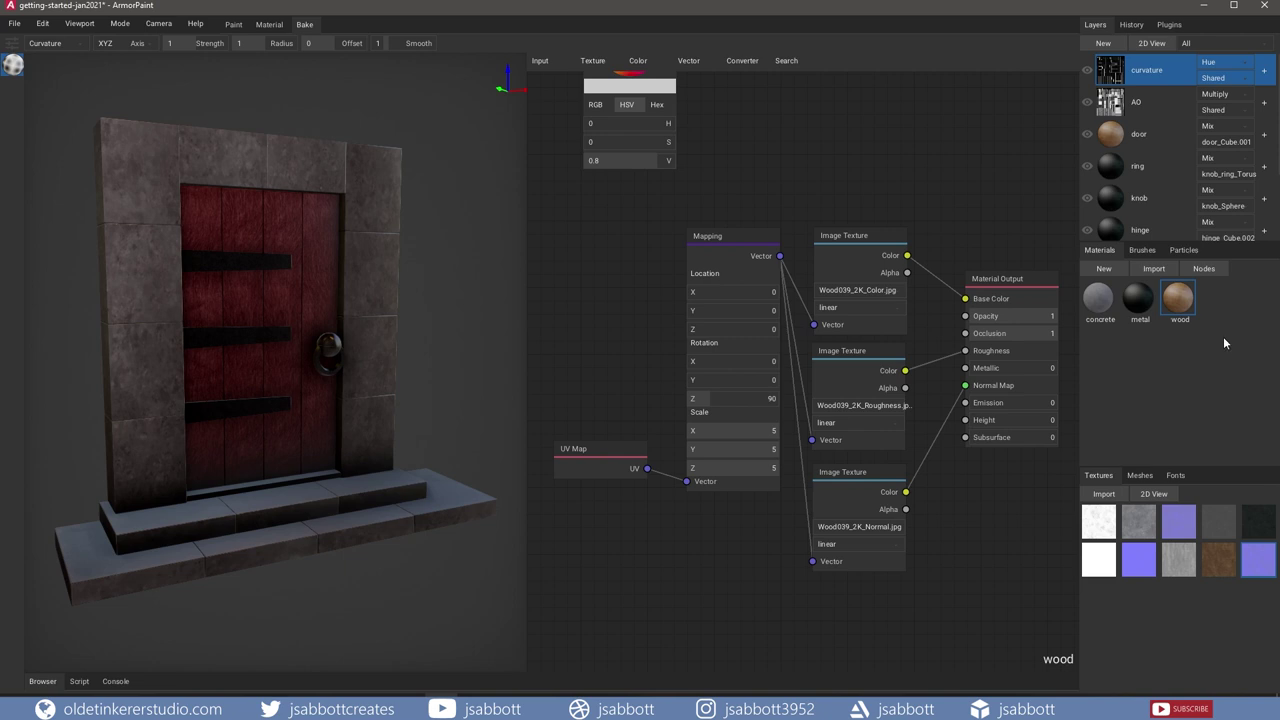
right_click(1113, 71)
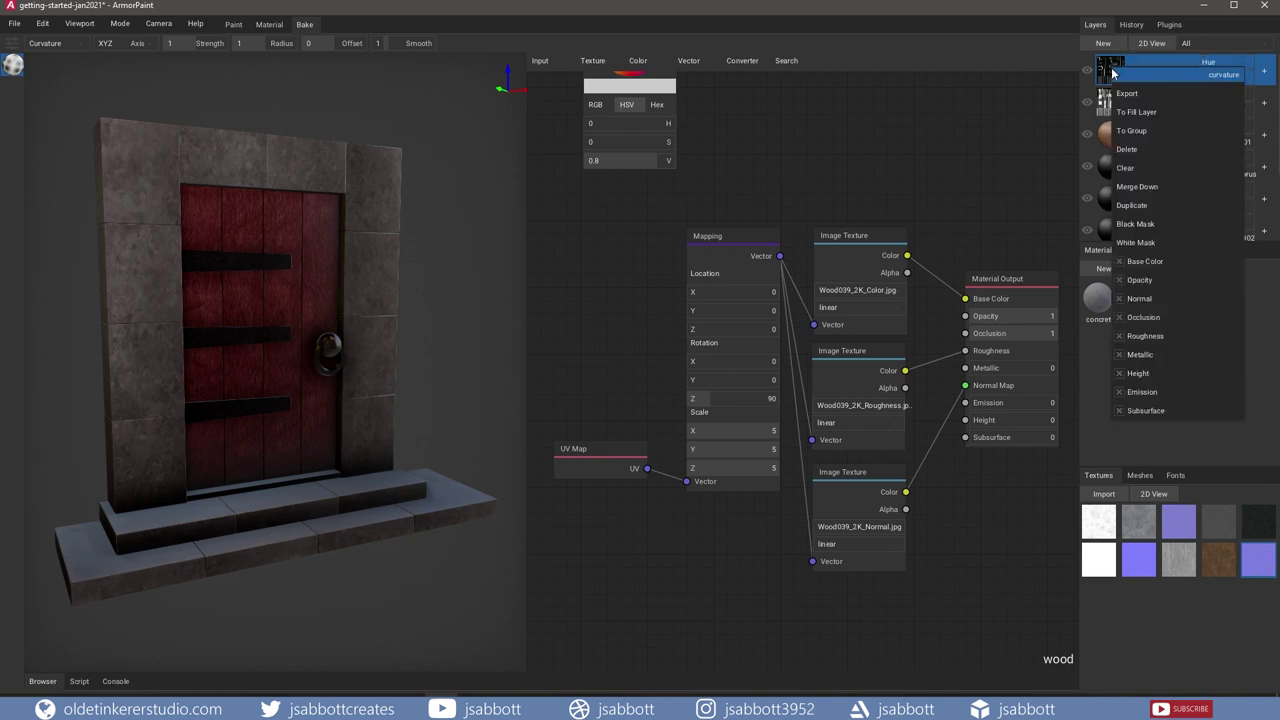
left_click(1120, 299)
left_click(1120, 317)
left_click(1120, 354)
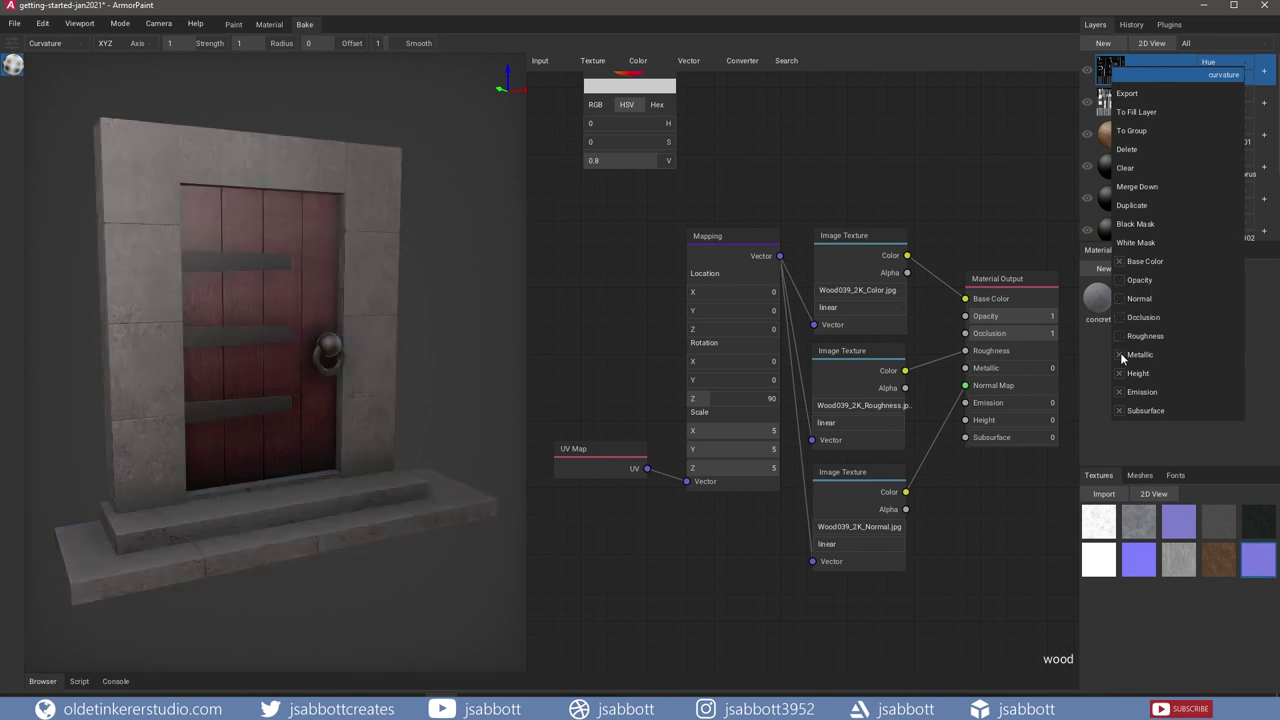
left_click(1120, 373)
left_click(1120, 391)
left_click(1120, 411)
left_click(819, 145)
key("ctrl+s")
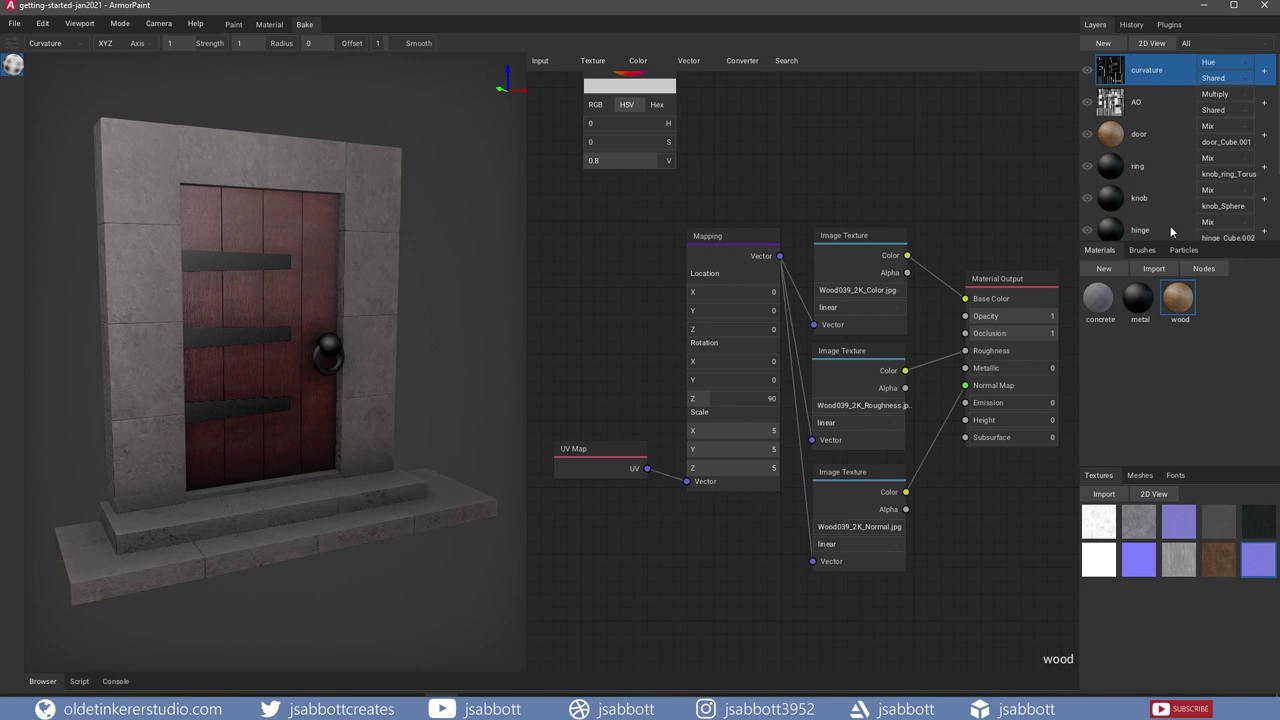
- Start exporting the wood material, cancel the save dialog, and show the File menu
right_click(1178, 303)
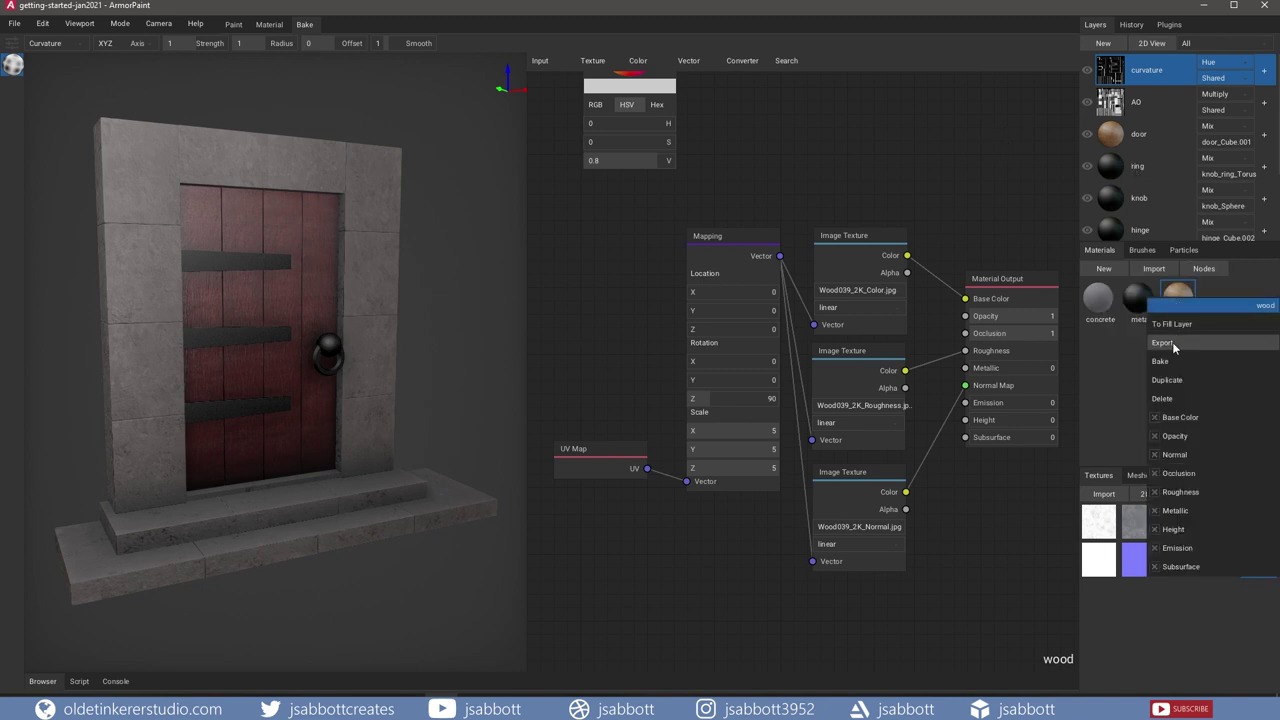
left_click(1170, 342)
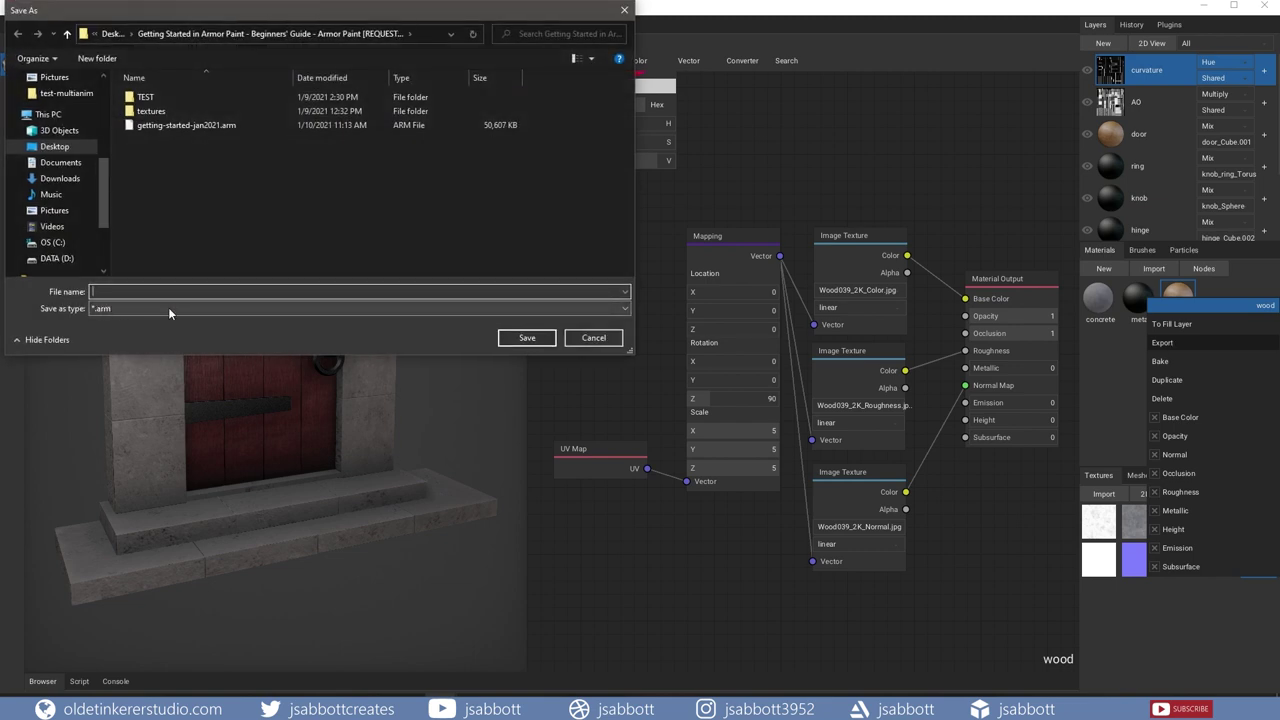
left_click(592, 336)
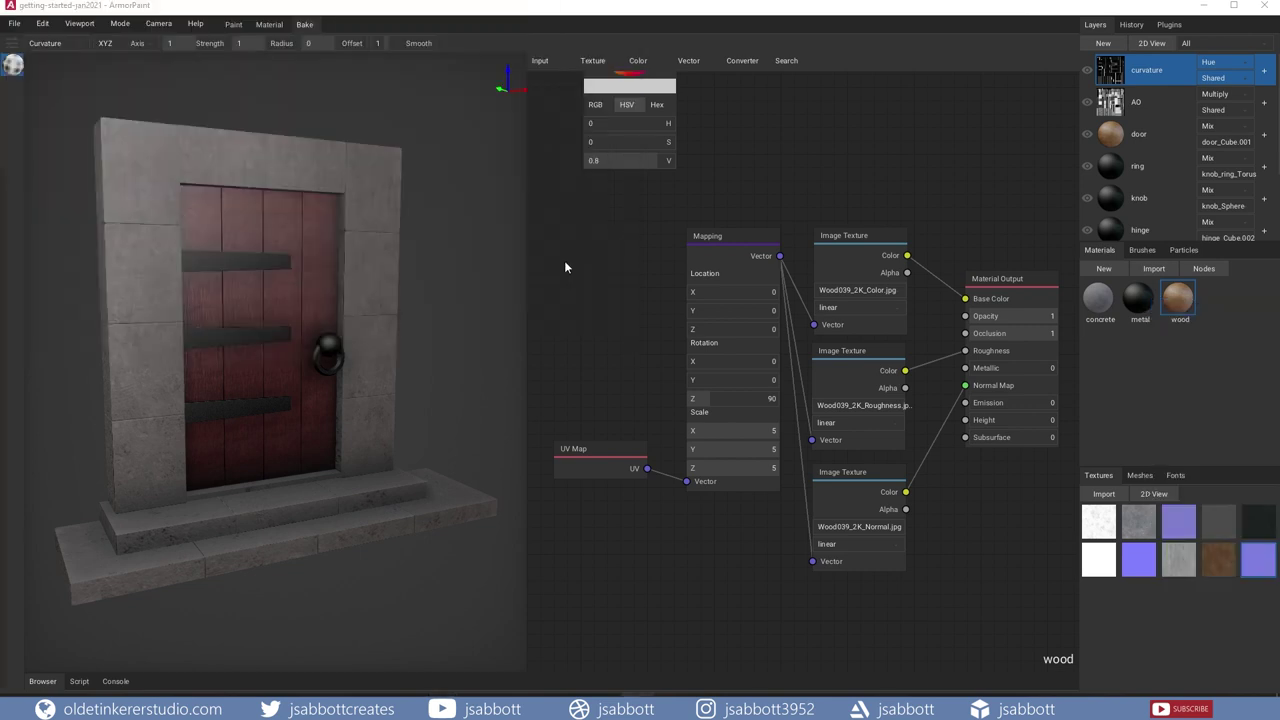
left_click(14, 24)
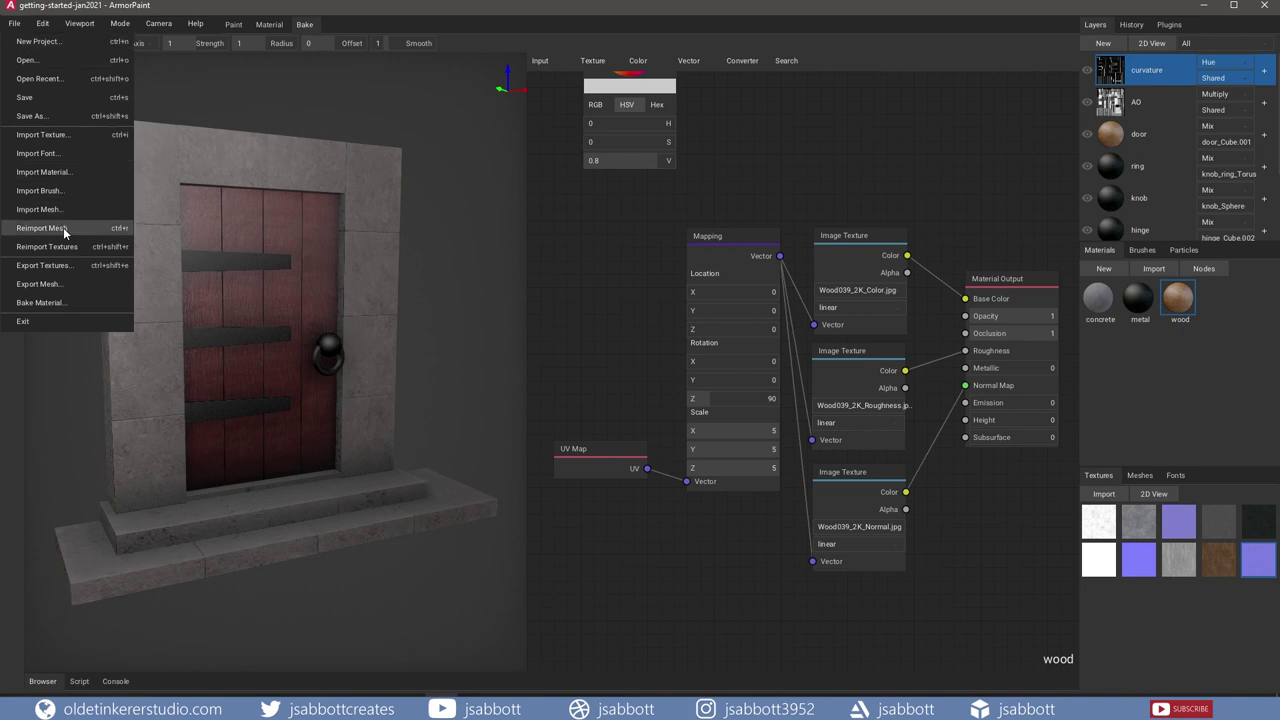
- In the texture export settings, keep the generic export preset
left_click(61, 264)
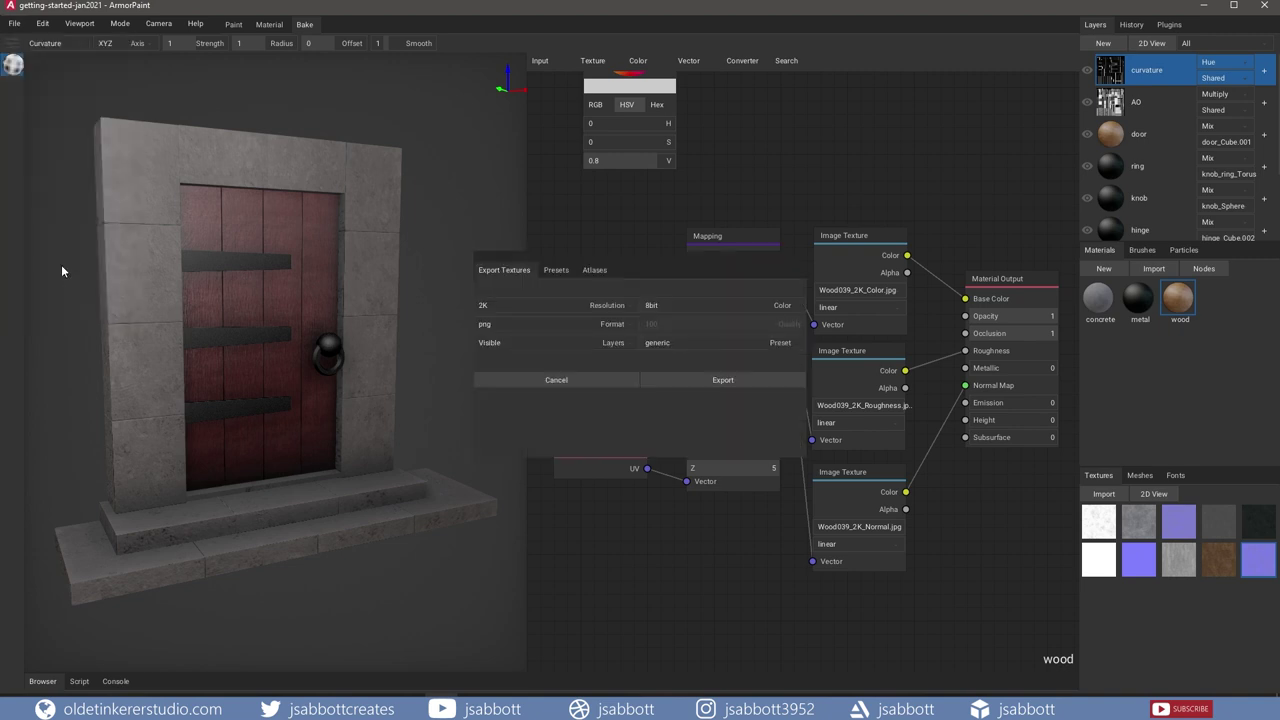
left_click(560, 273)
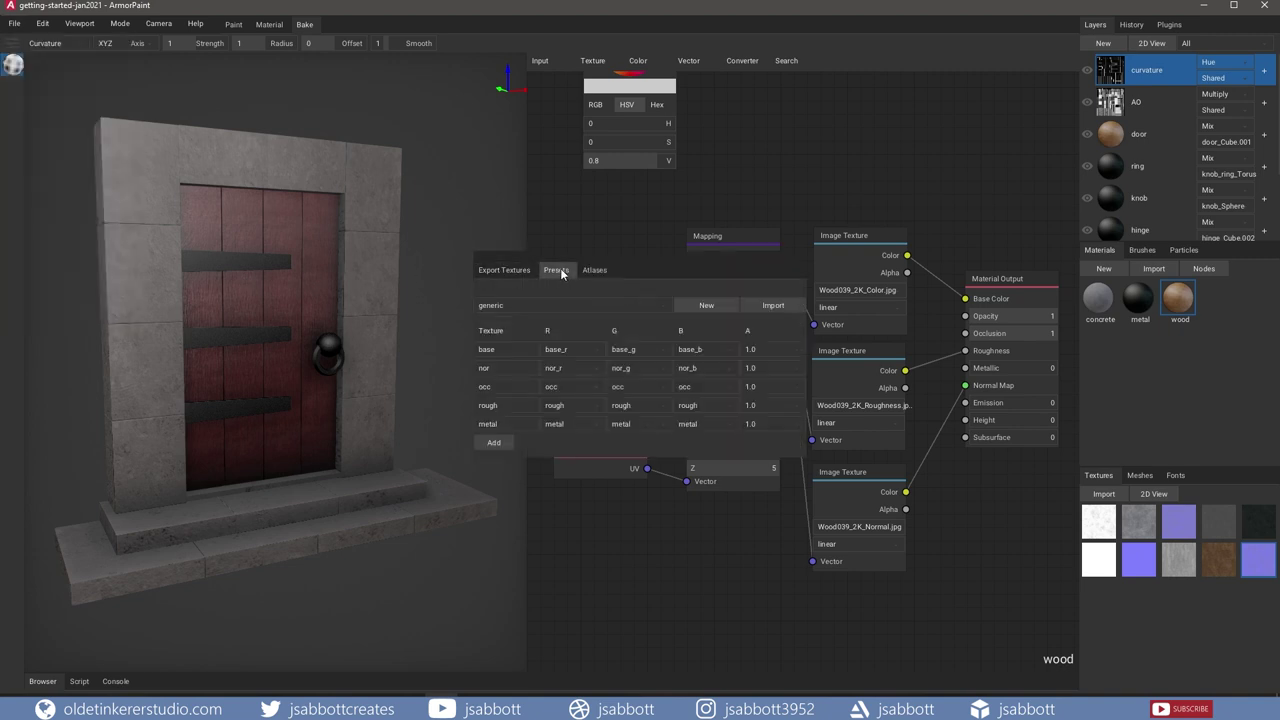
left_click(546, 309)
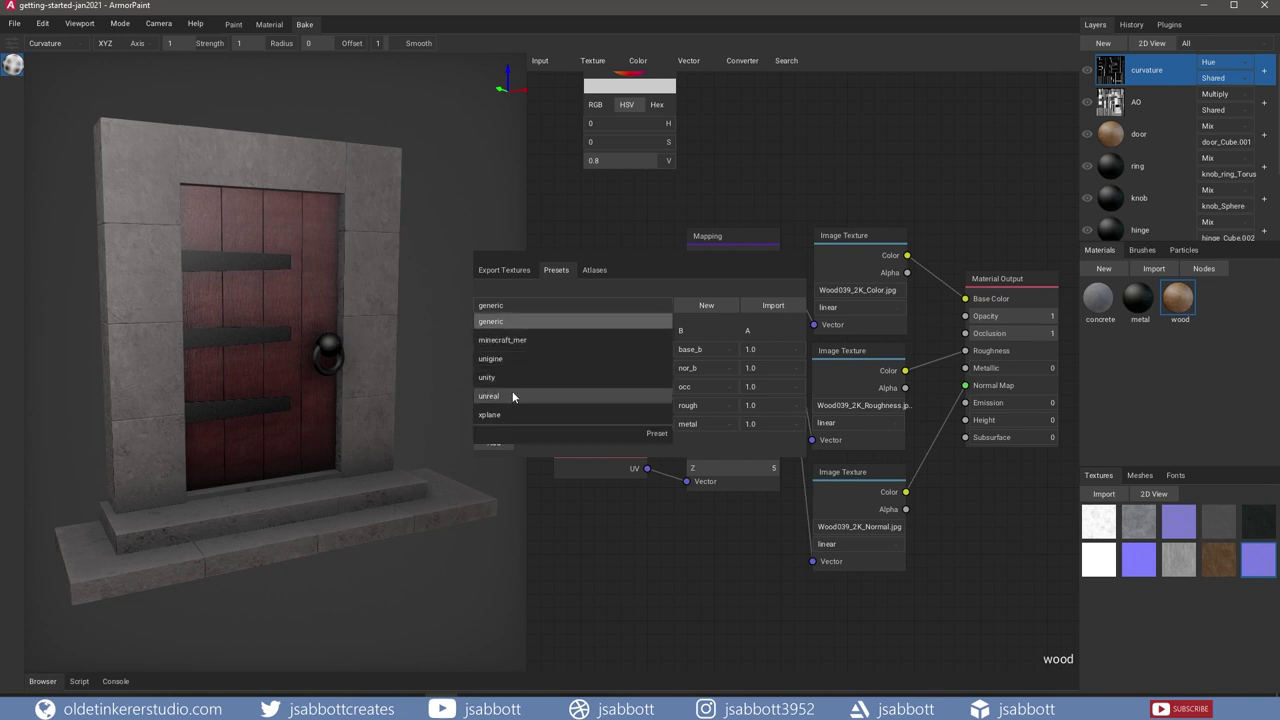
left_click(634, 268)
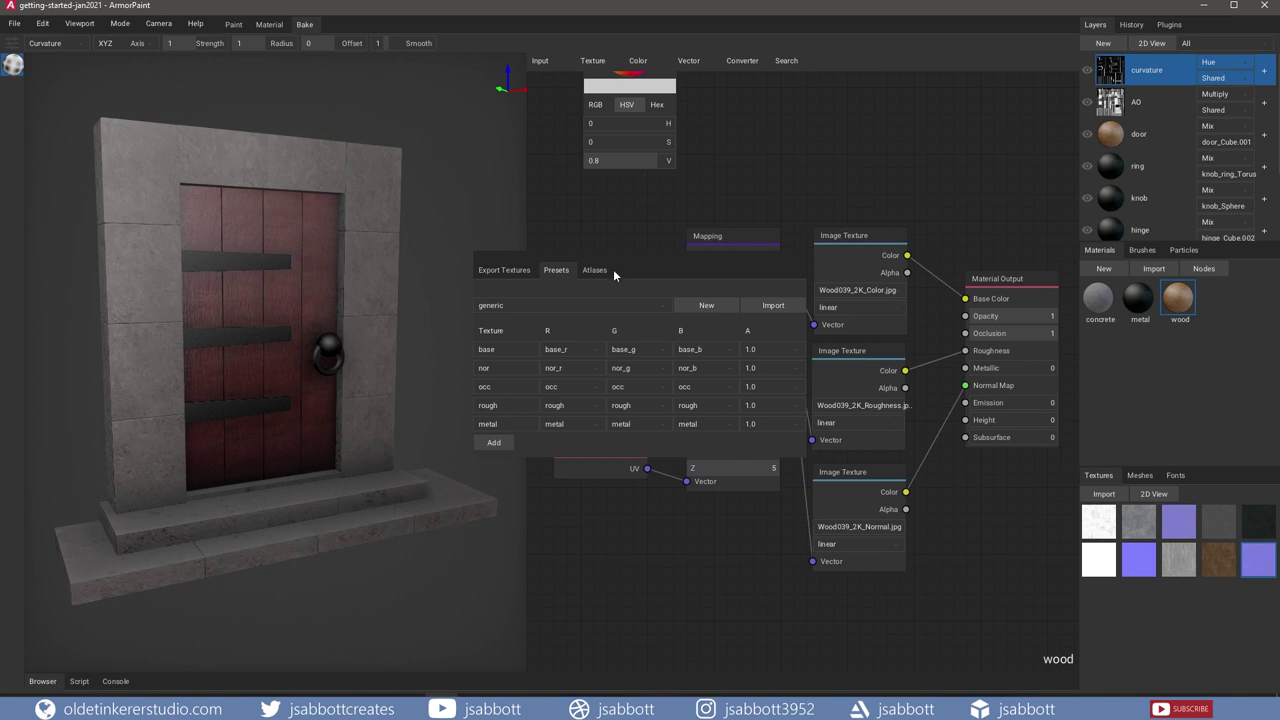
- Assign door_frame, hinge, knob, knob_ring and steps to Atlases 2 through 6
left_click(600, 271)
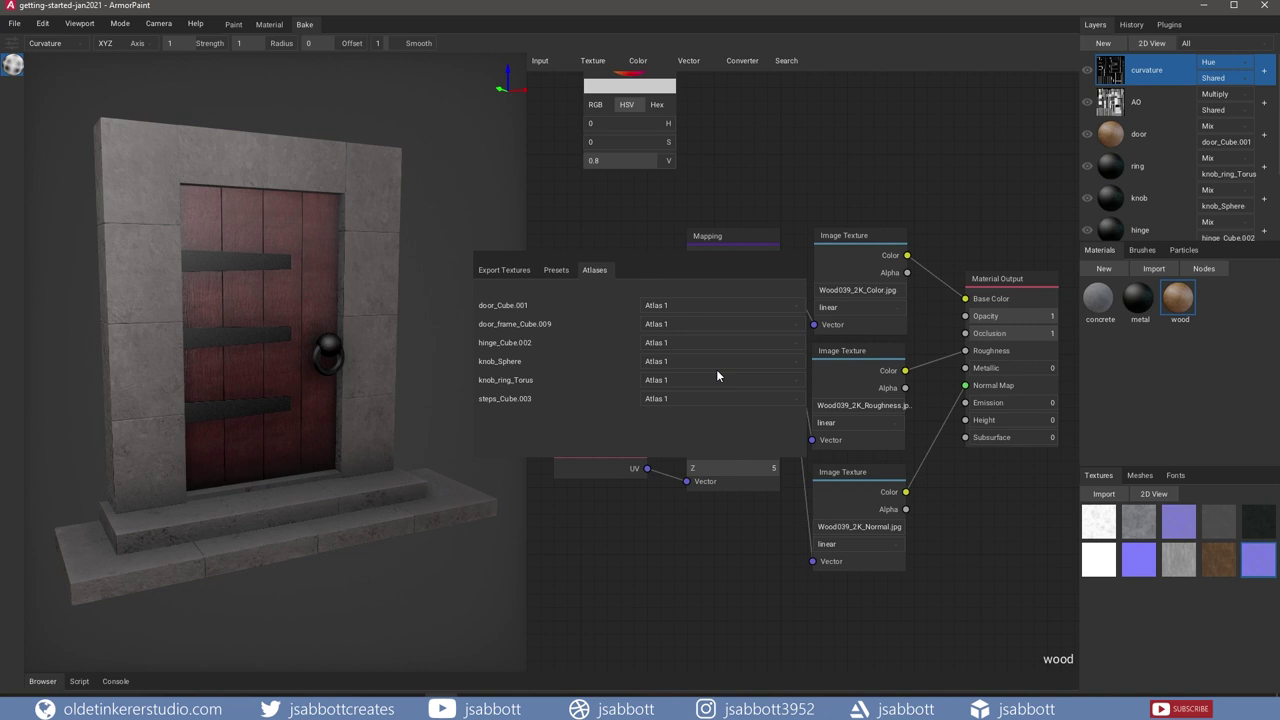
left_click(681, 323)
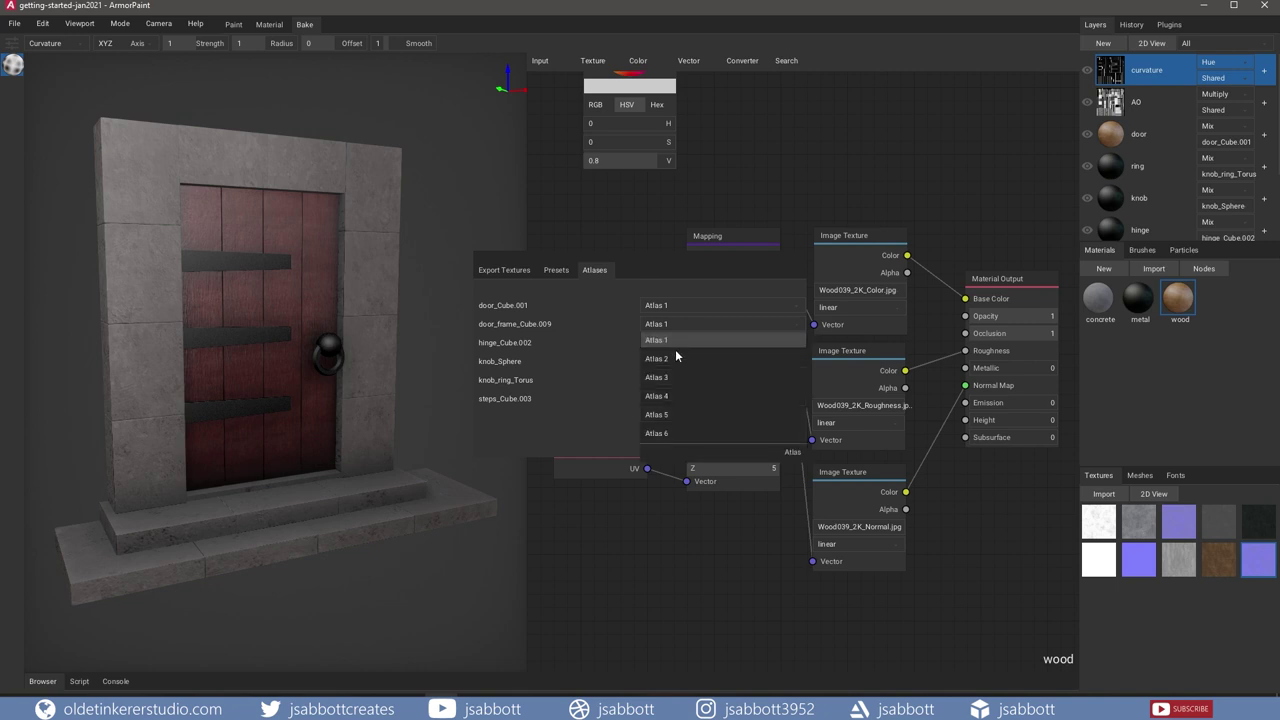
left_click(674, 352)
left_click(668, 342)
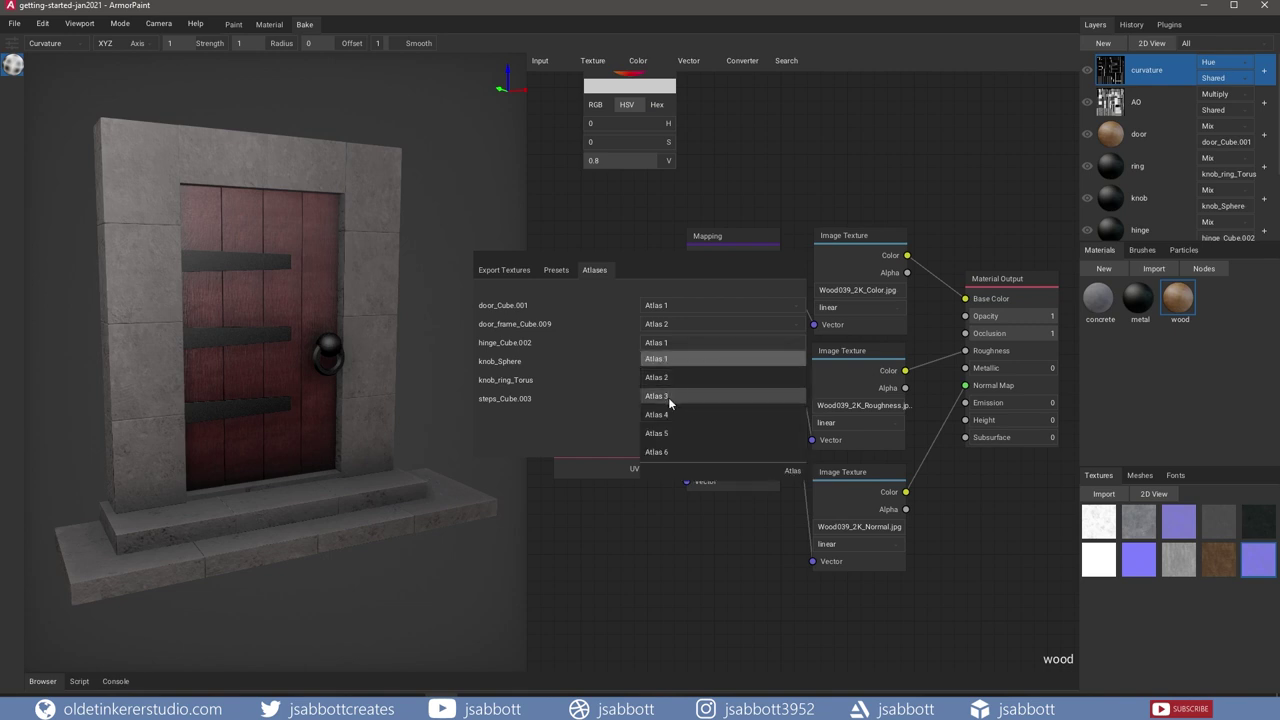
left_click(668, 397)
left_click(670, 363)
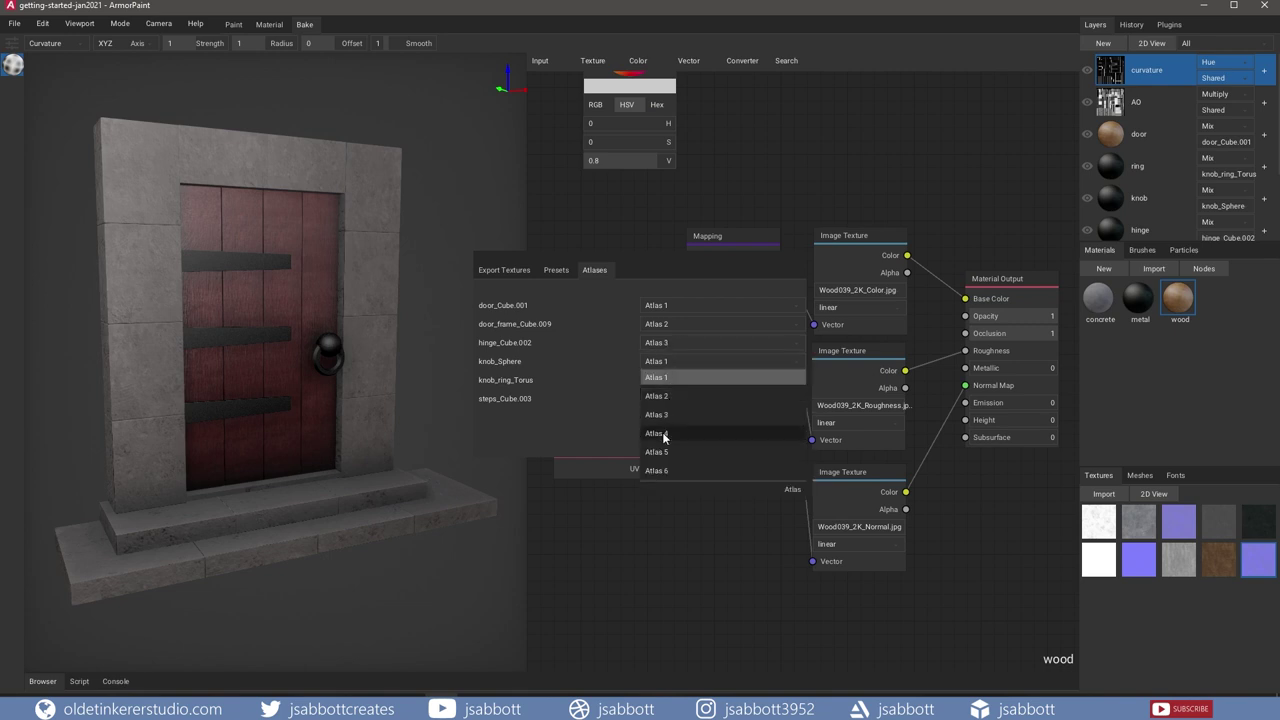
left_click(662, 432)
left_click(666, 380)
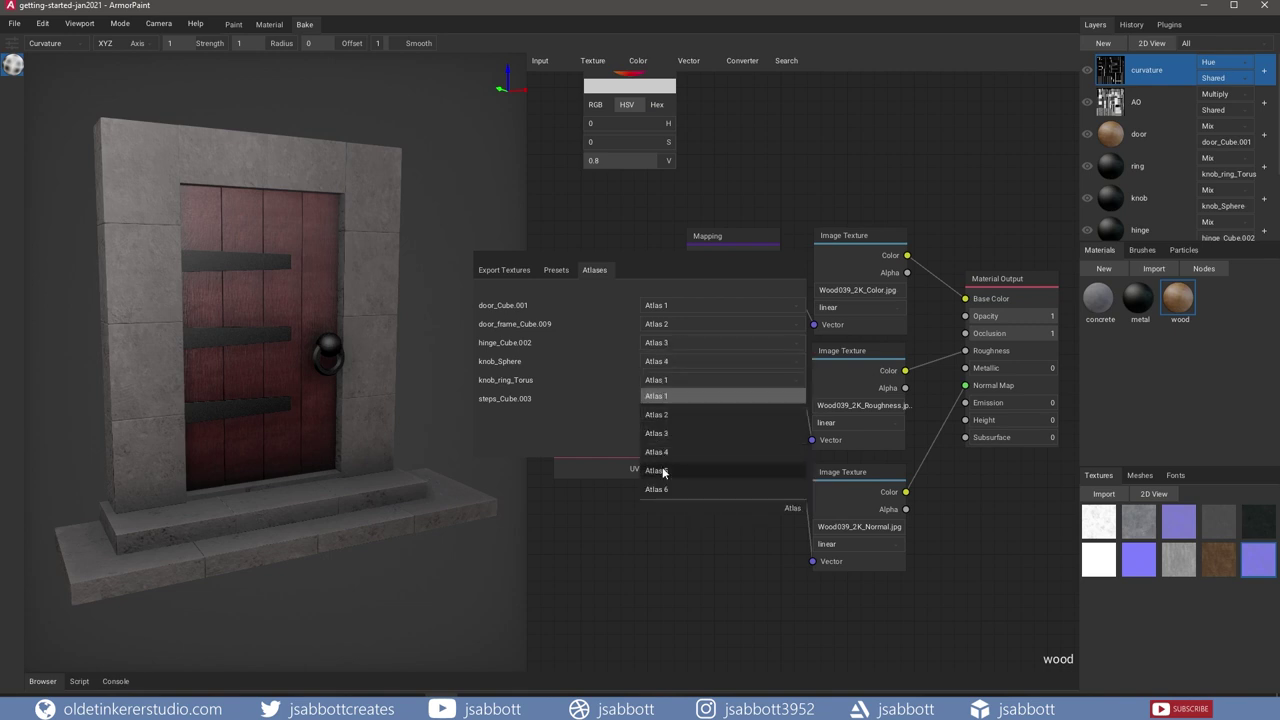
left_click(660, 470)
left_click(658, 399)
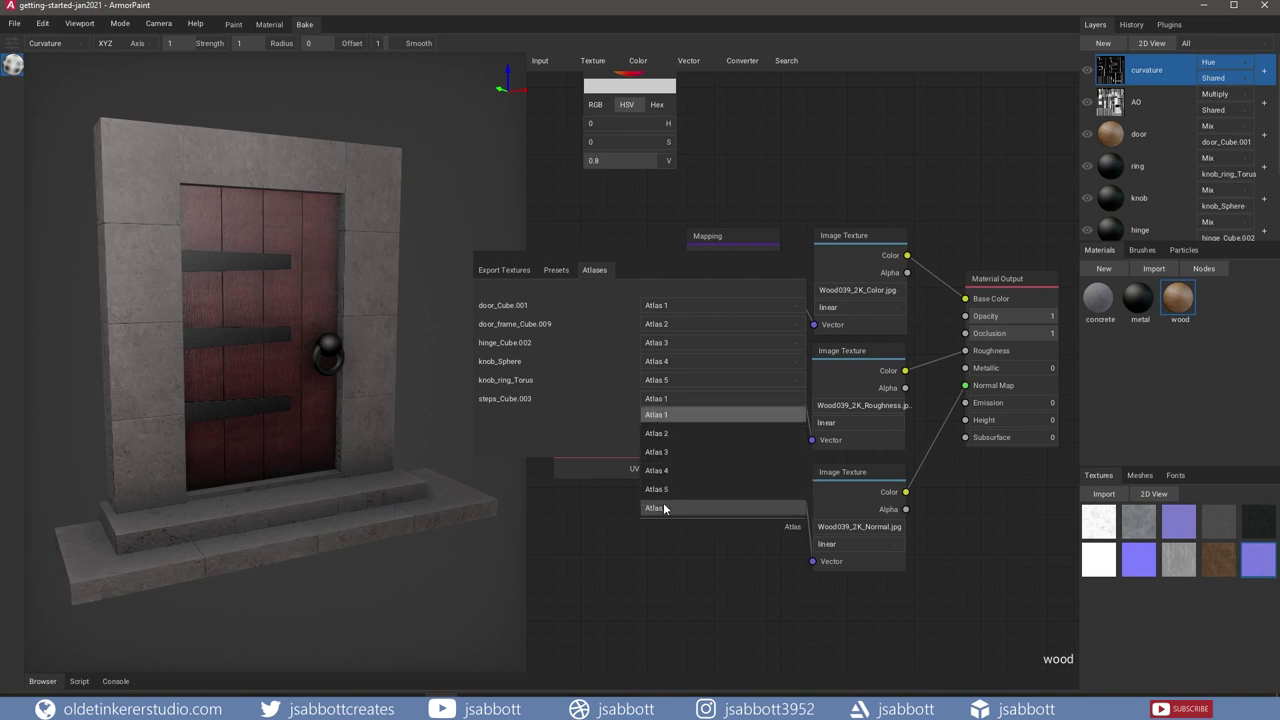
left_click(662, 506)
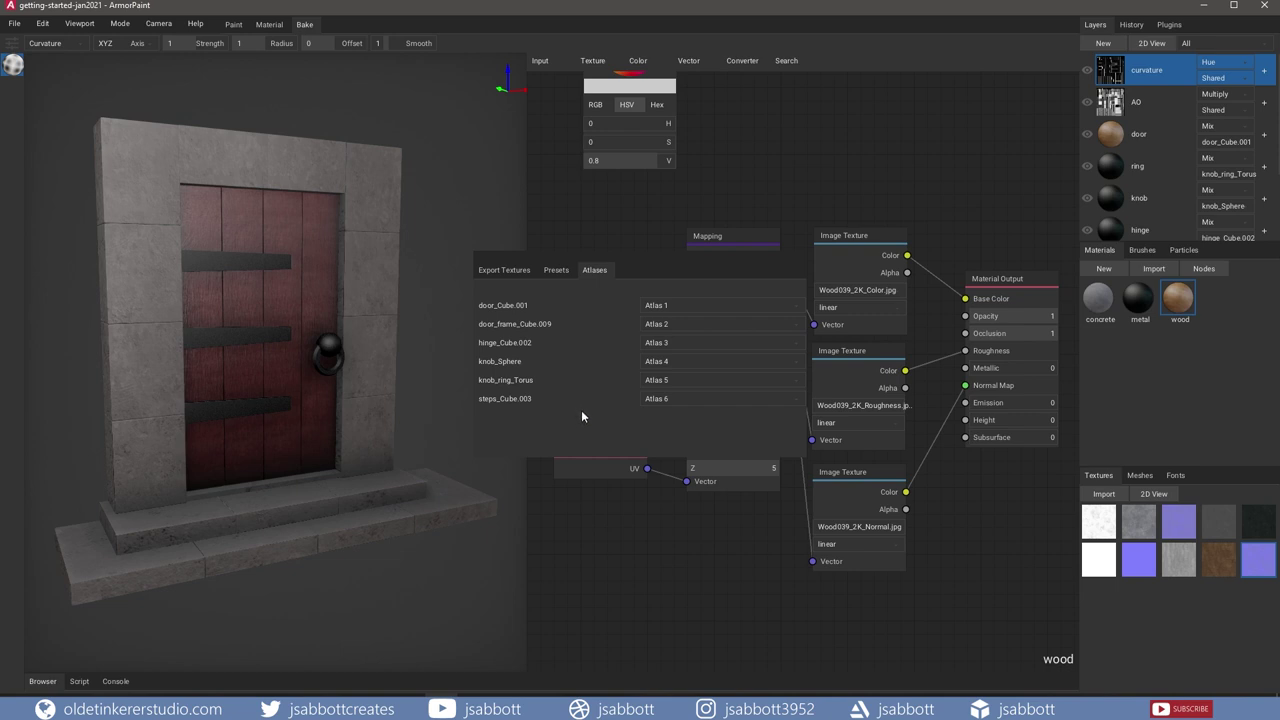
- Export the textures as 2K PNG atlases named armor-textures, then bring up the curvature layer's options
left_click(512, 271)
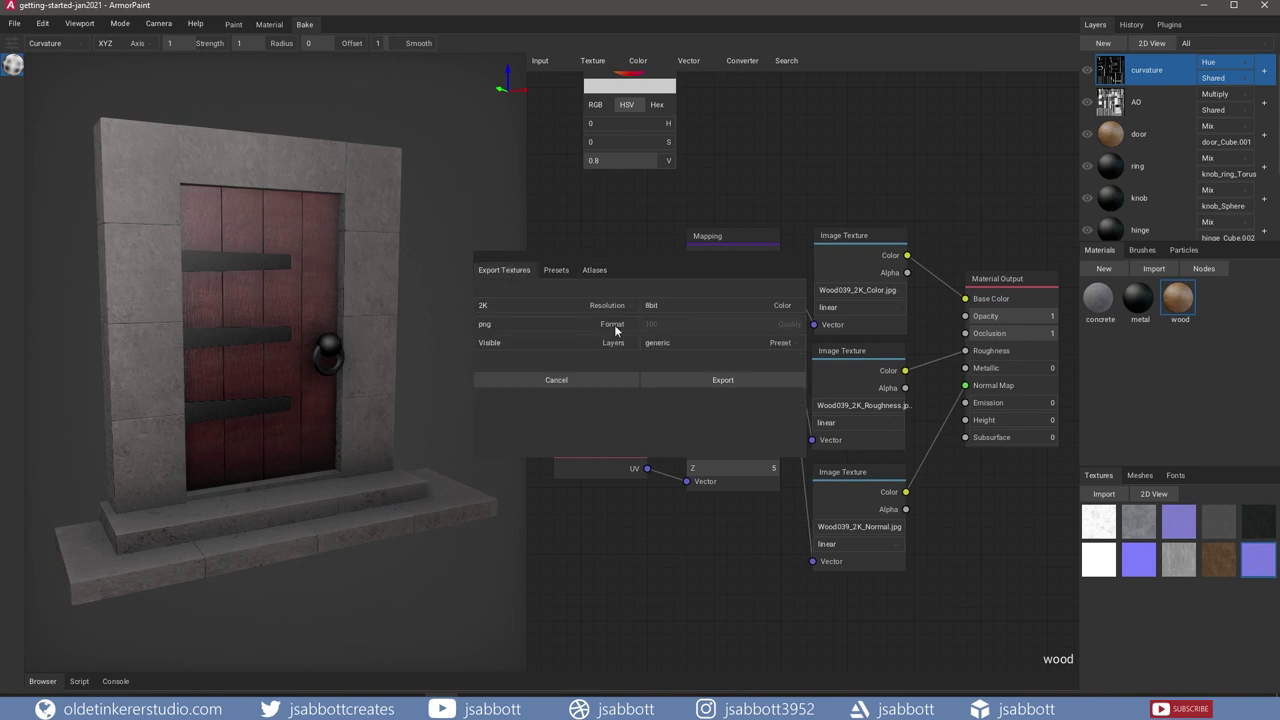
left_click(702, 388)
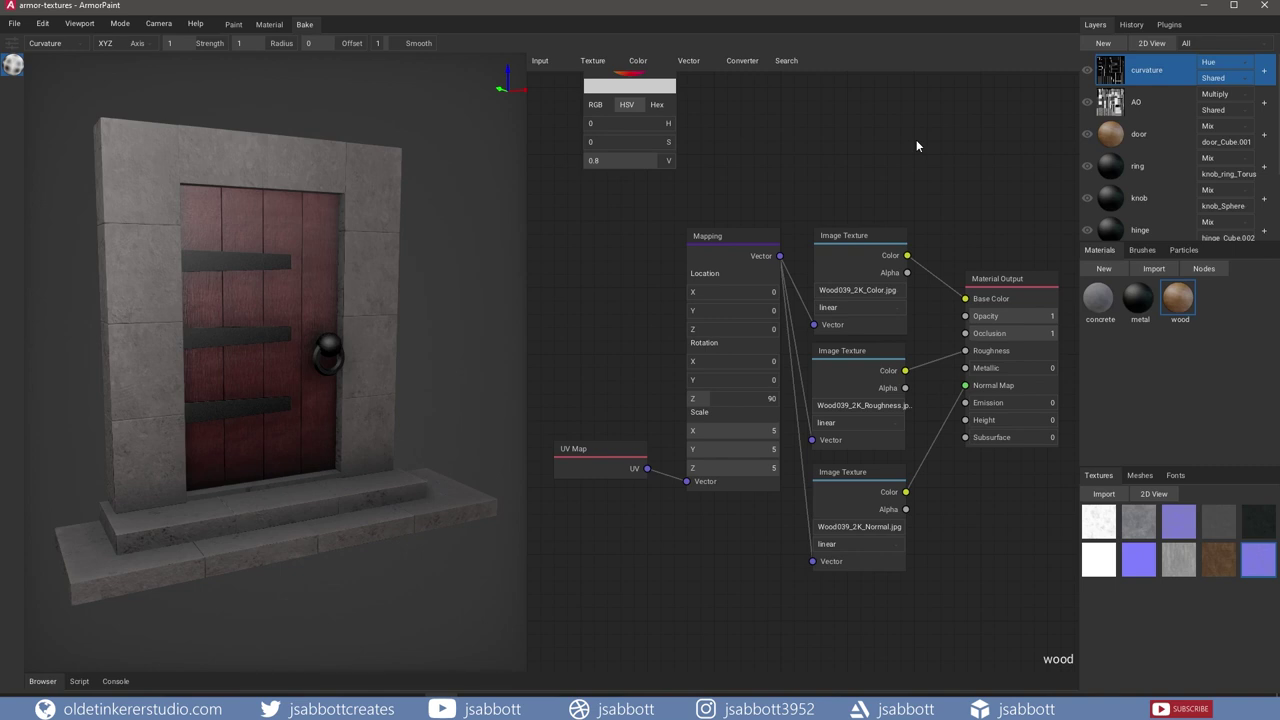
right_click(1116, 75)
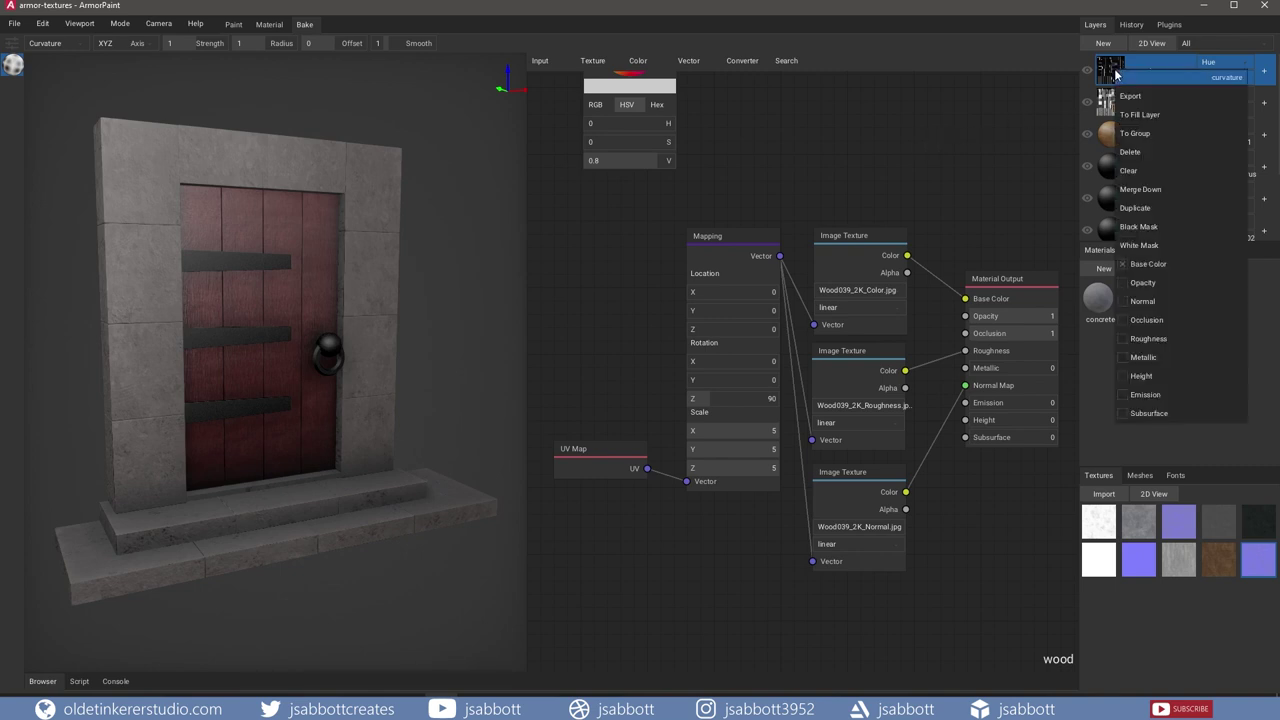